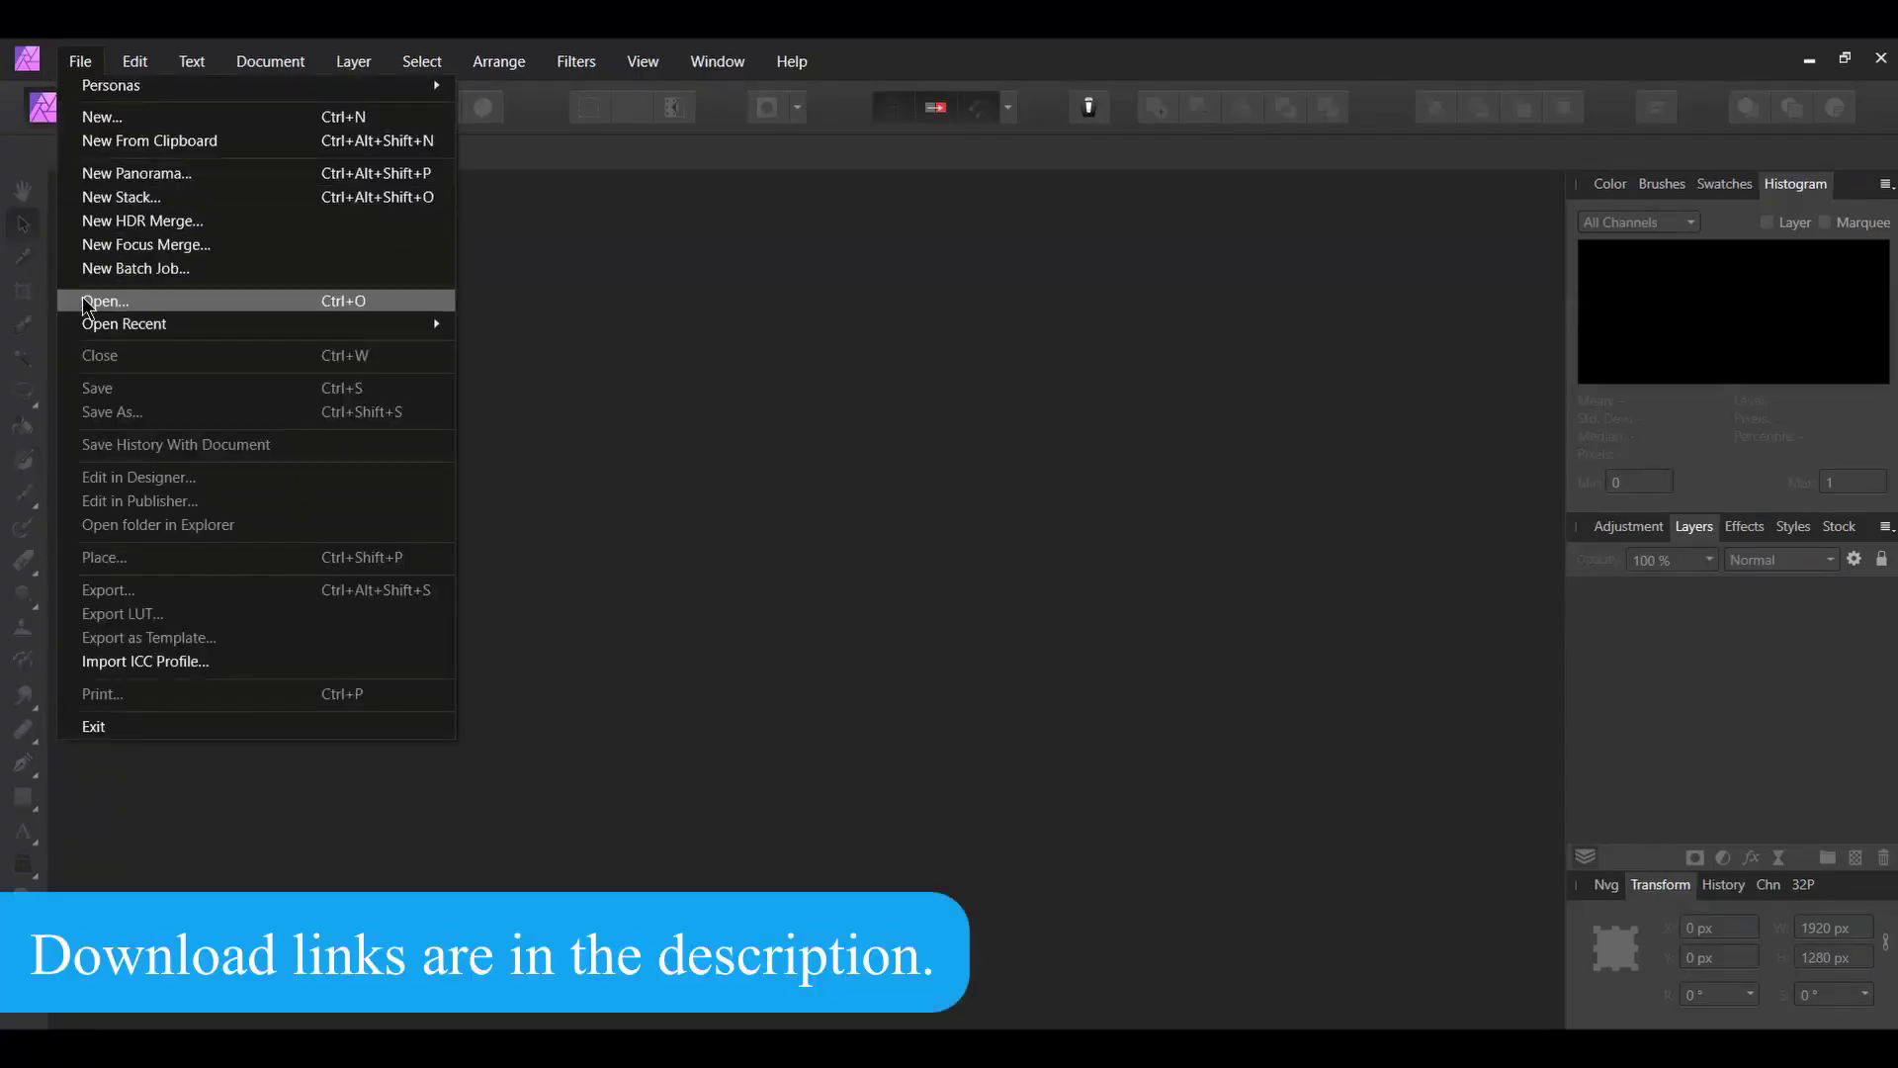
# Step: Open pexels-guy-lebreton-4197781.jpg from Downloads as a single Background layer
pyautogui.click(81, 299)
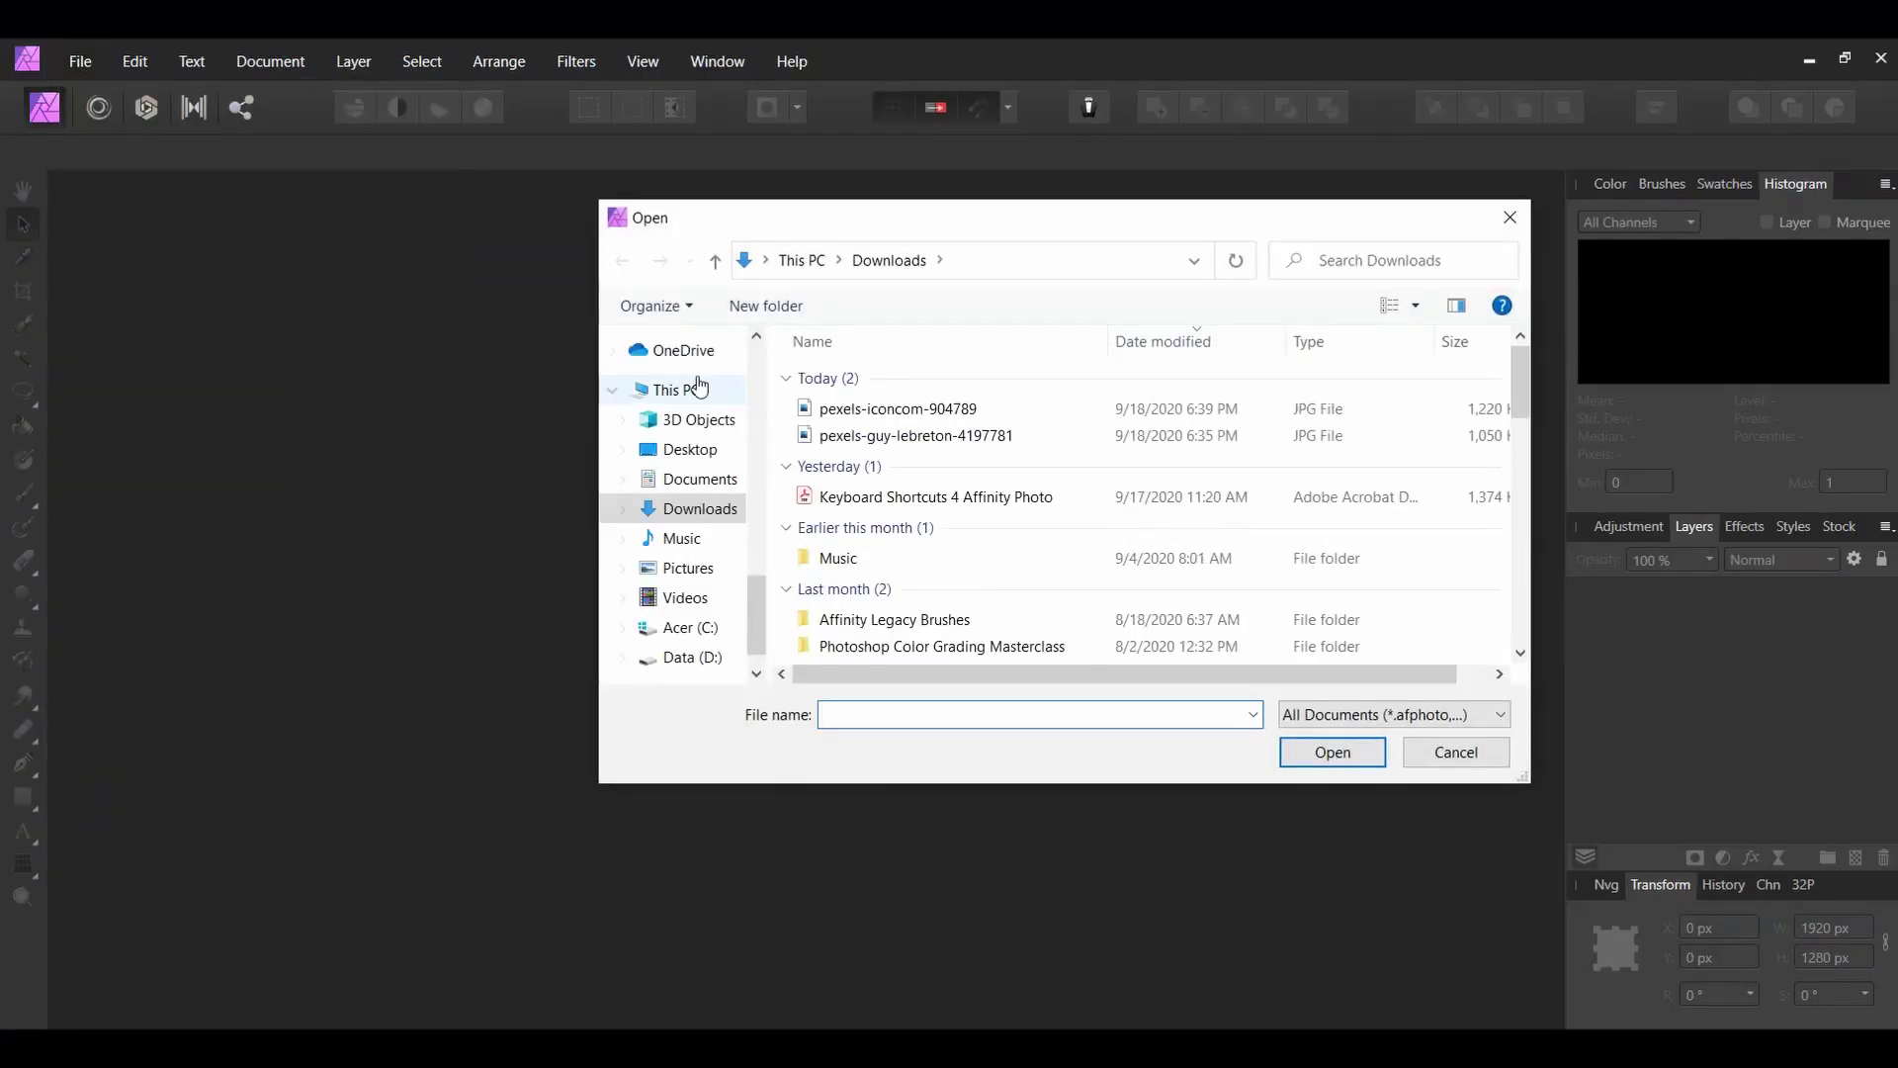
pyautogui.click(877, 435)
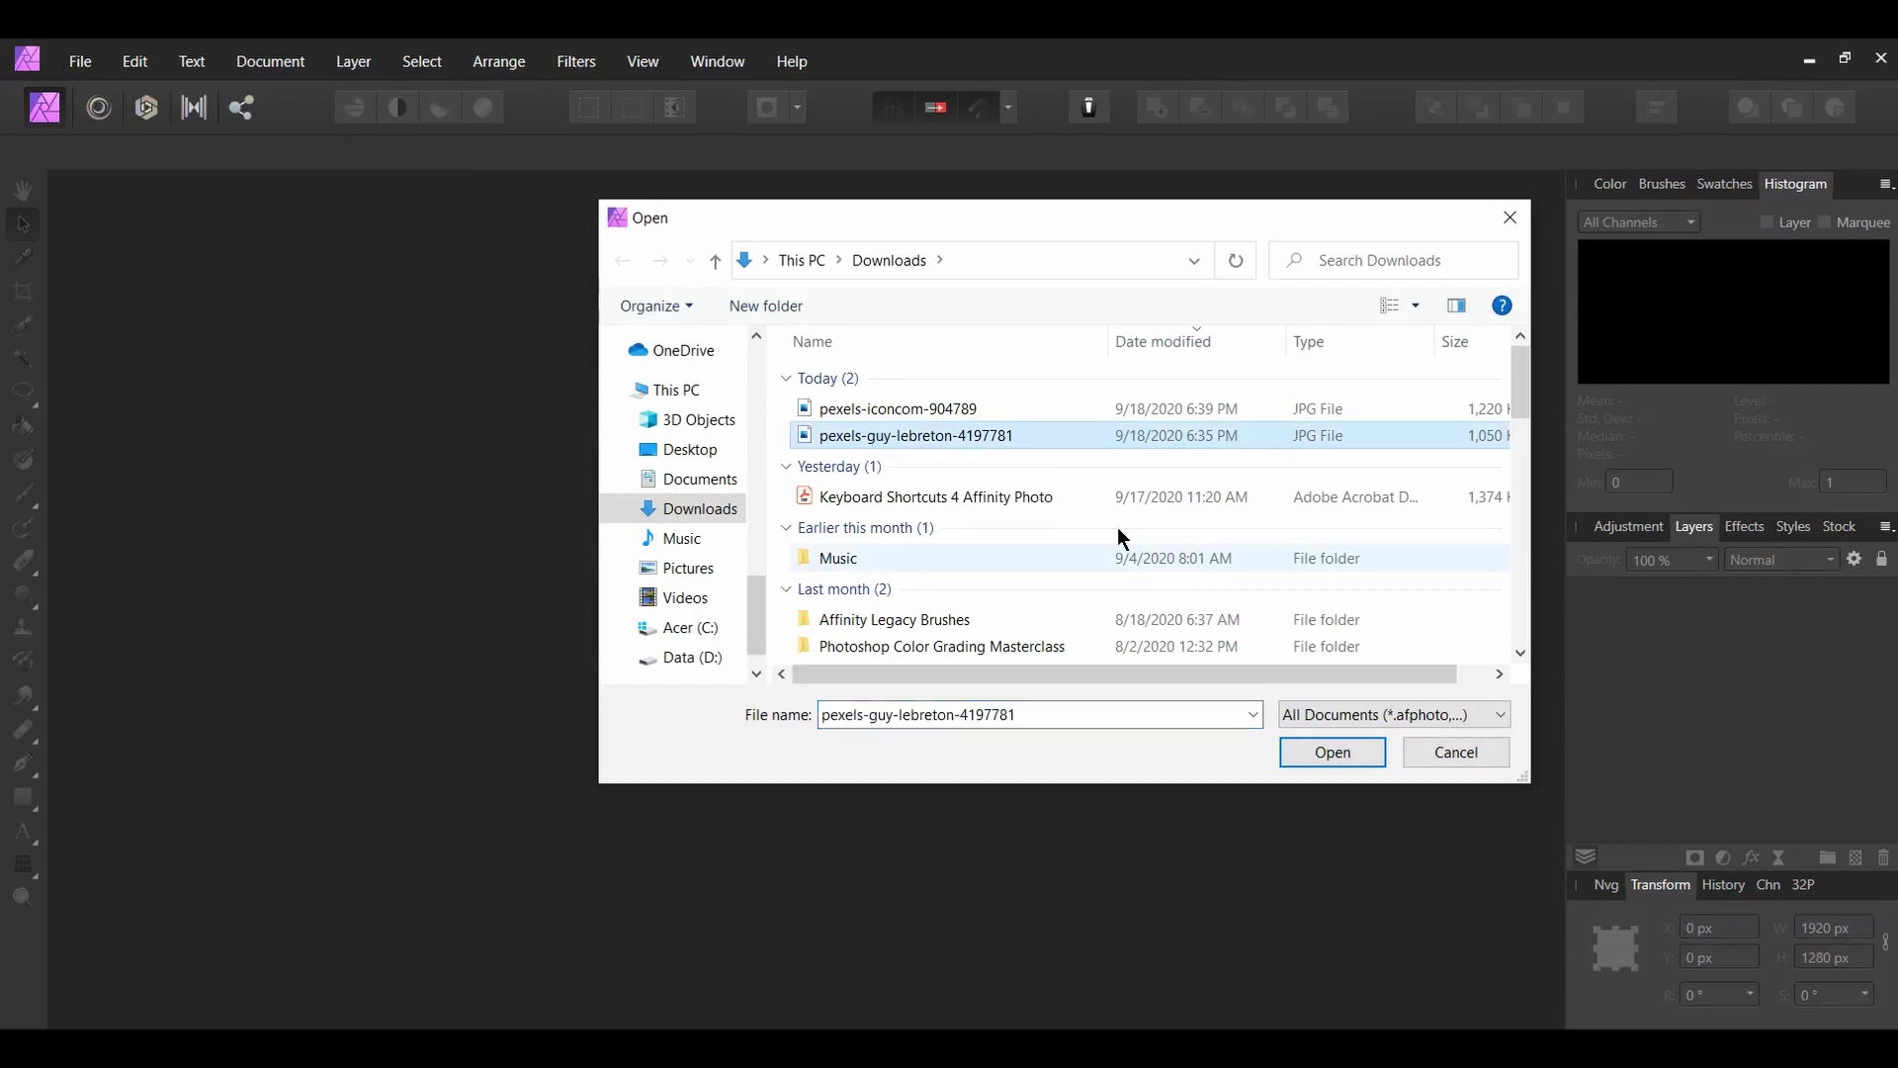
pyautogui.click(1339, 762)
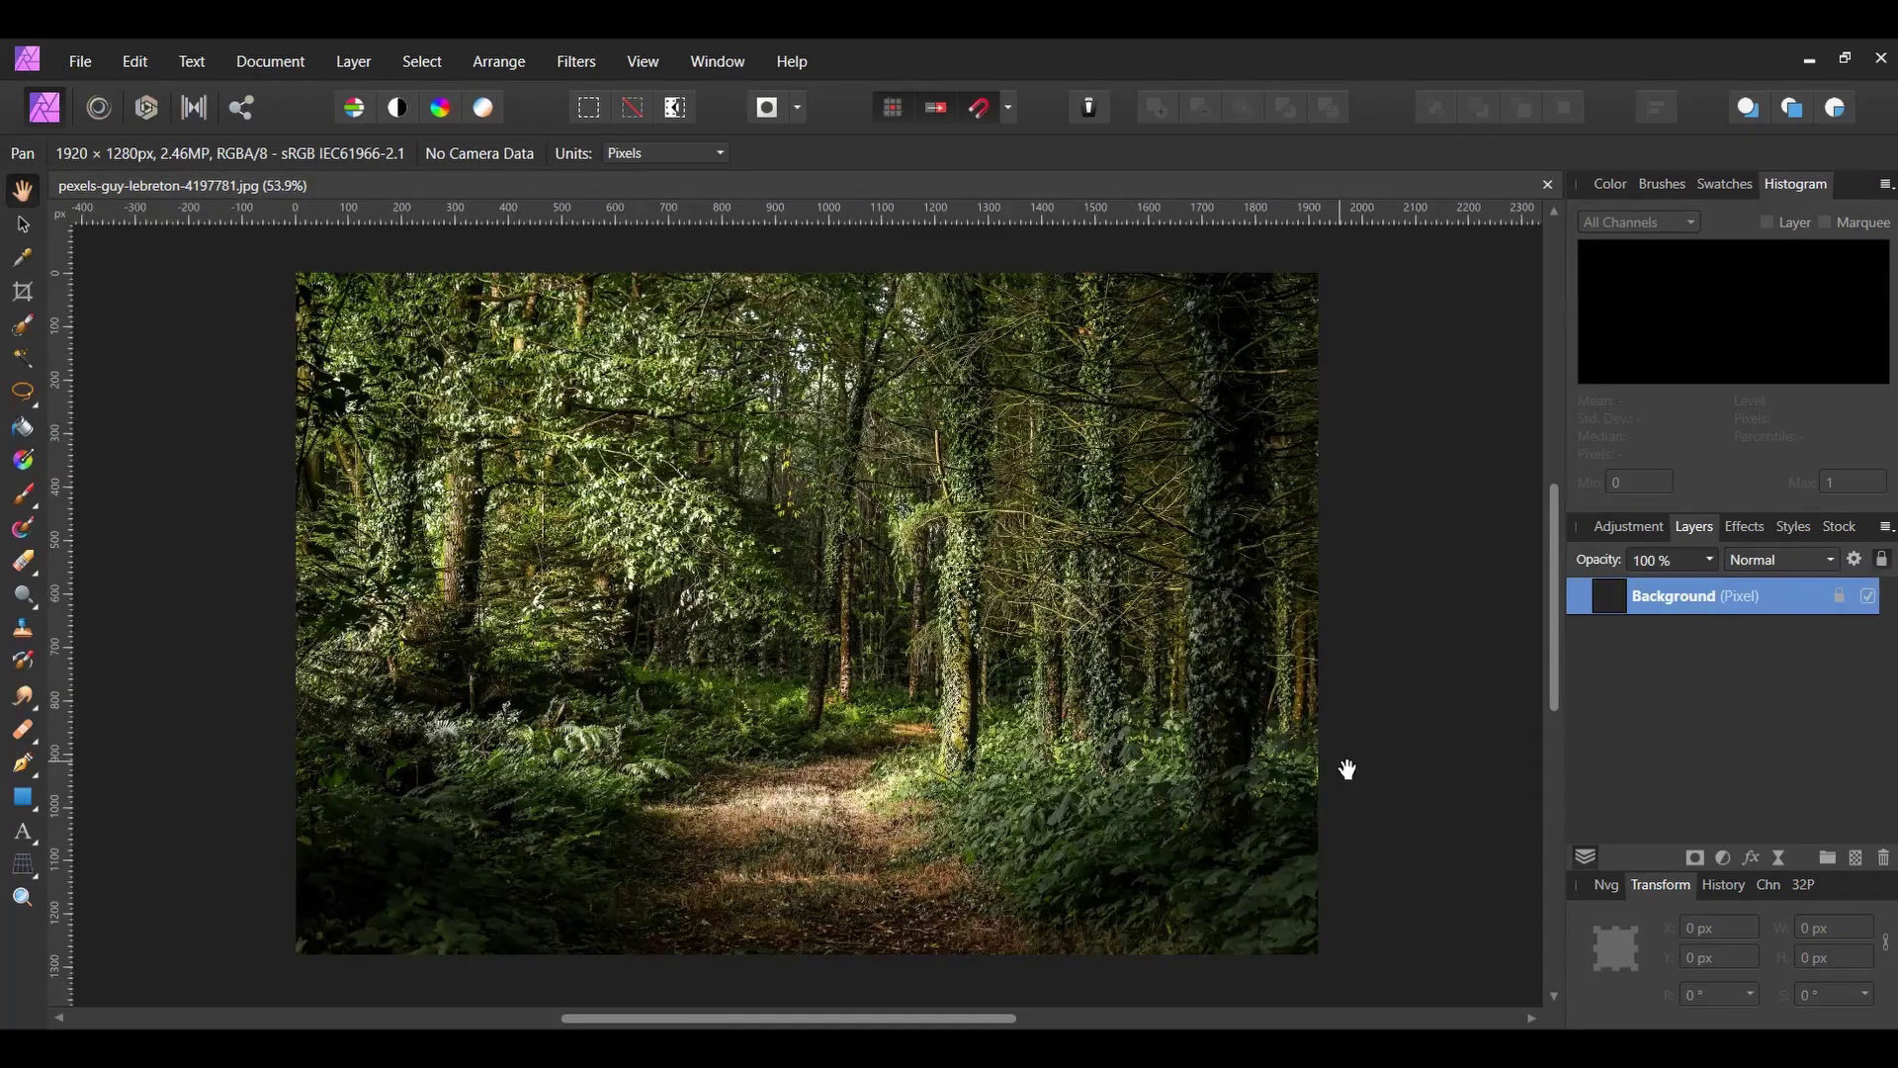
pyautogui.click(1847, 633)
# Step: Add a Curves layer with the white point pulled left to brighten the forest, toggling it to compare
pyautogui.press('v')
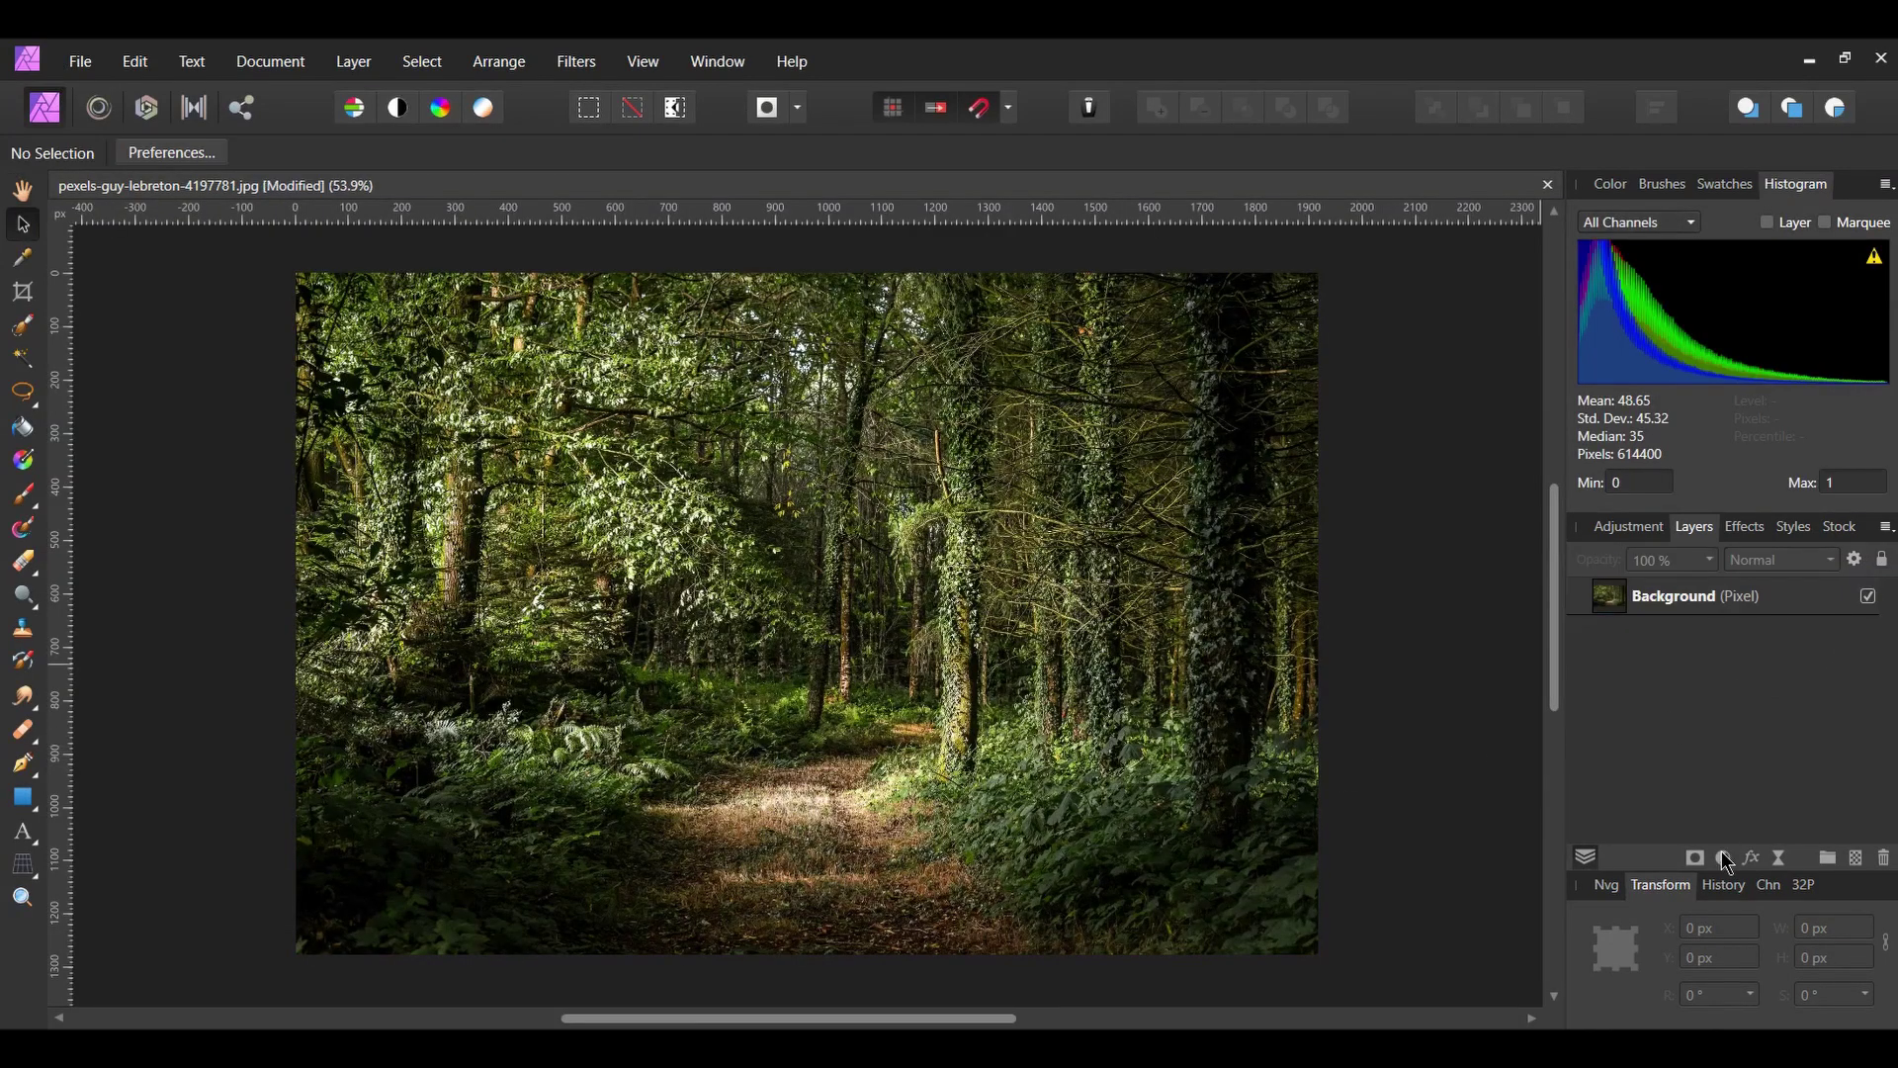
pyautogui.click(1724, 858)
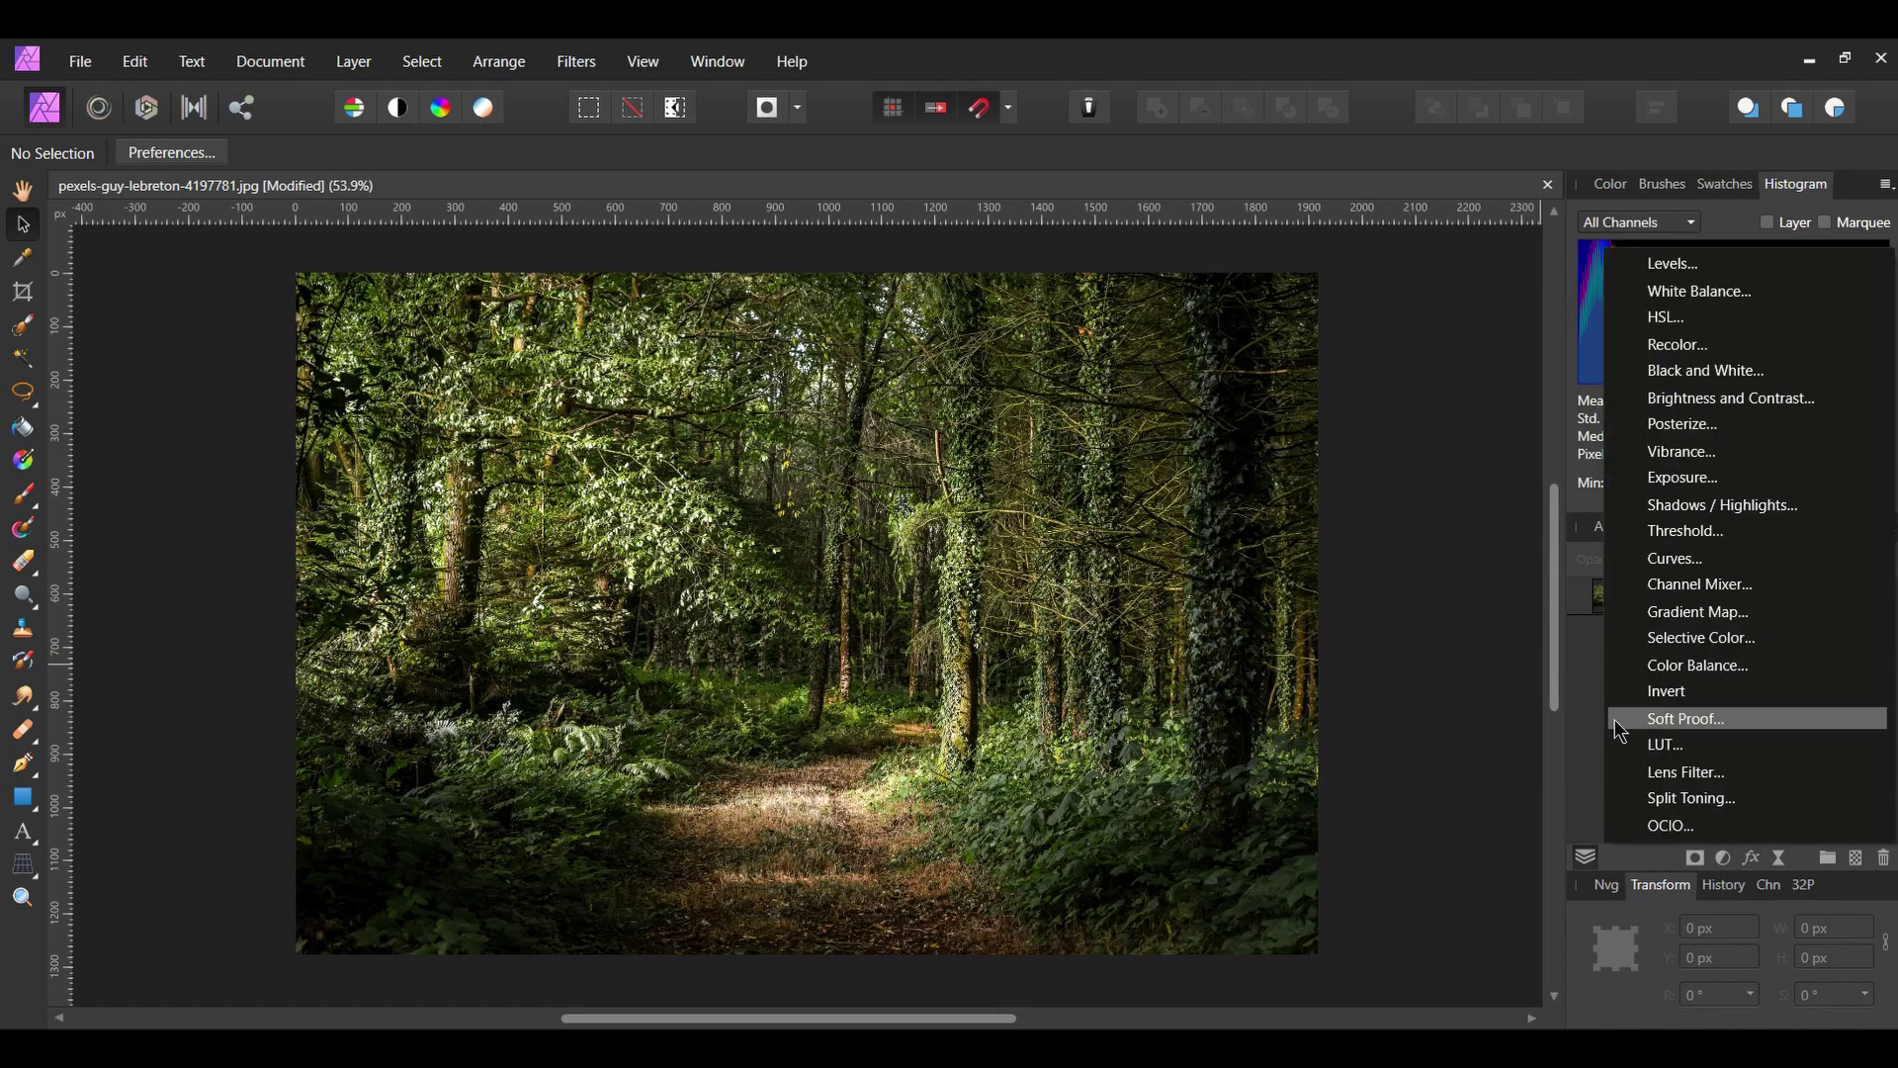
pyautogui.click(1662, 569)
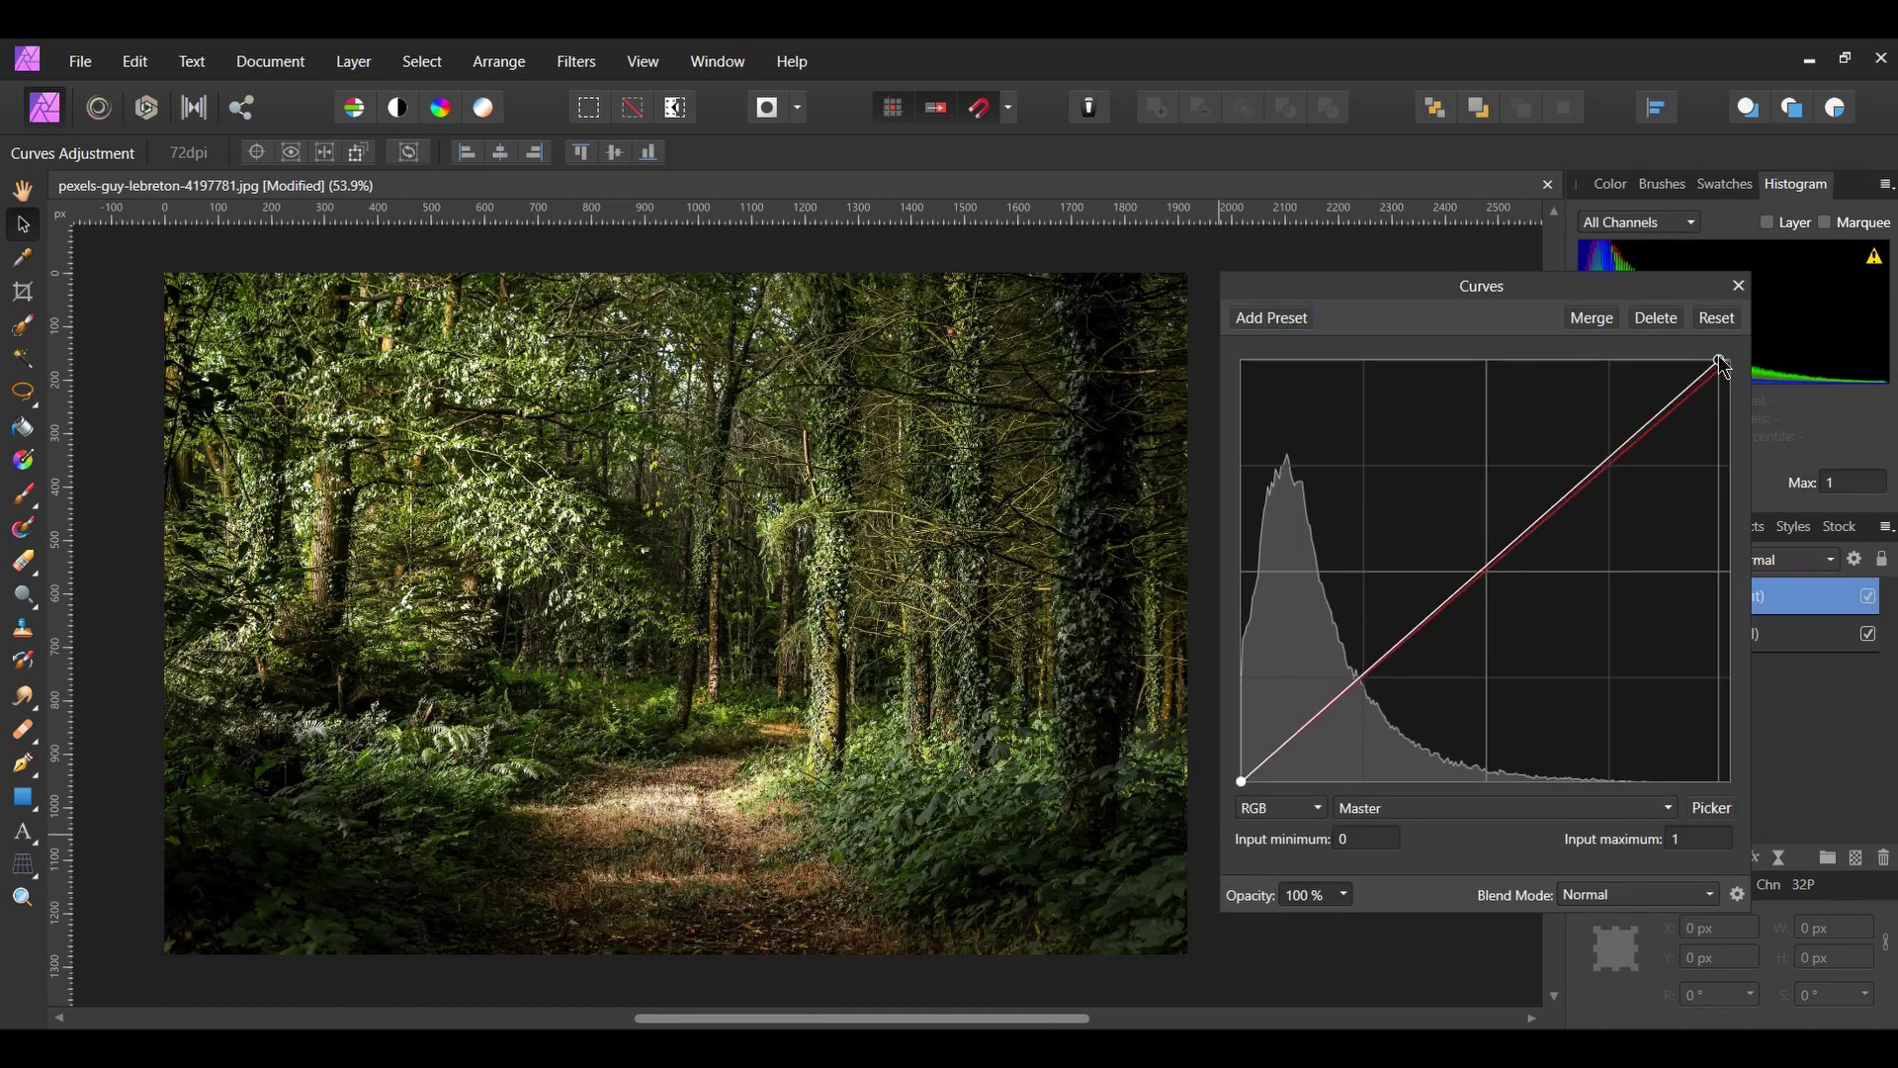
pyautogui.moveTo(1720, 362); pyautogui.dragTo(1641, 360)
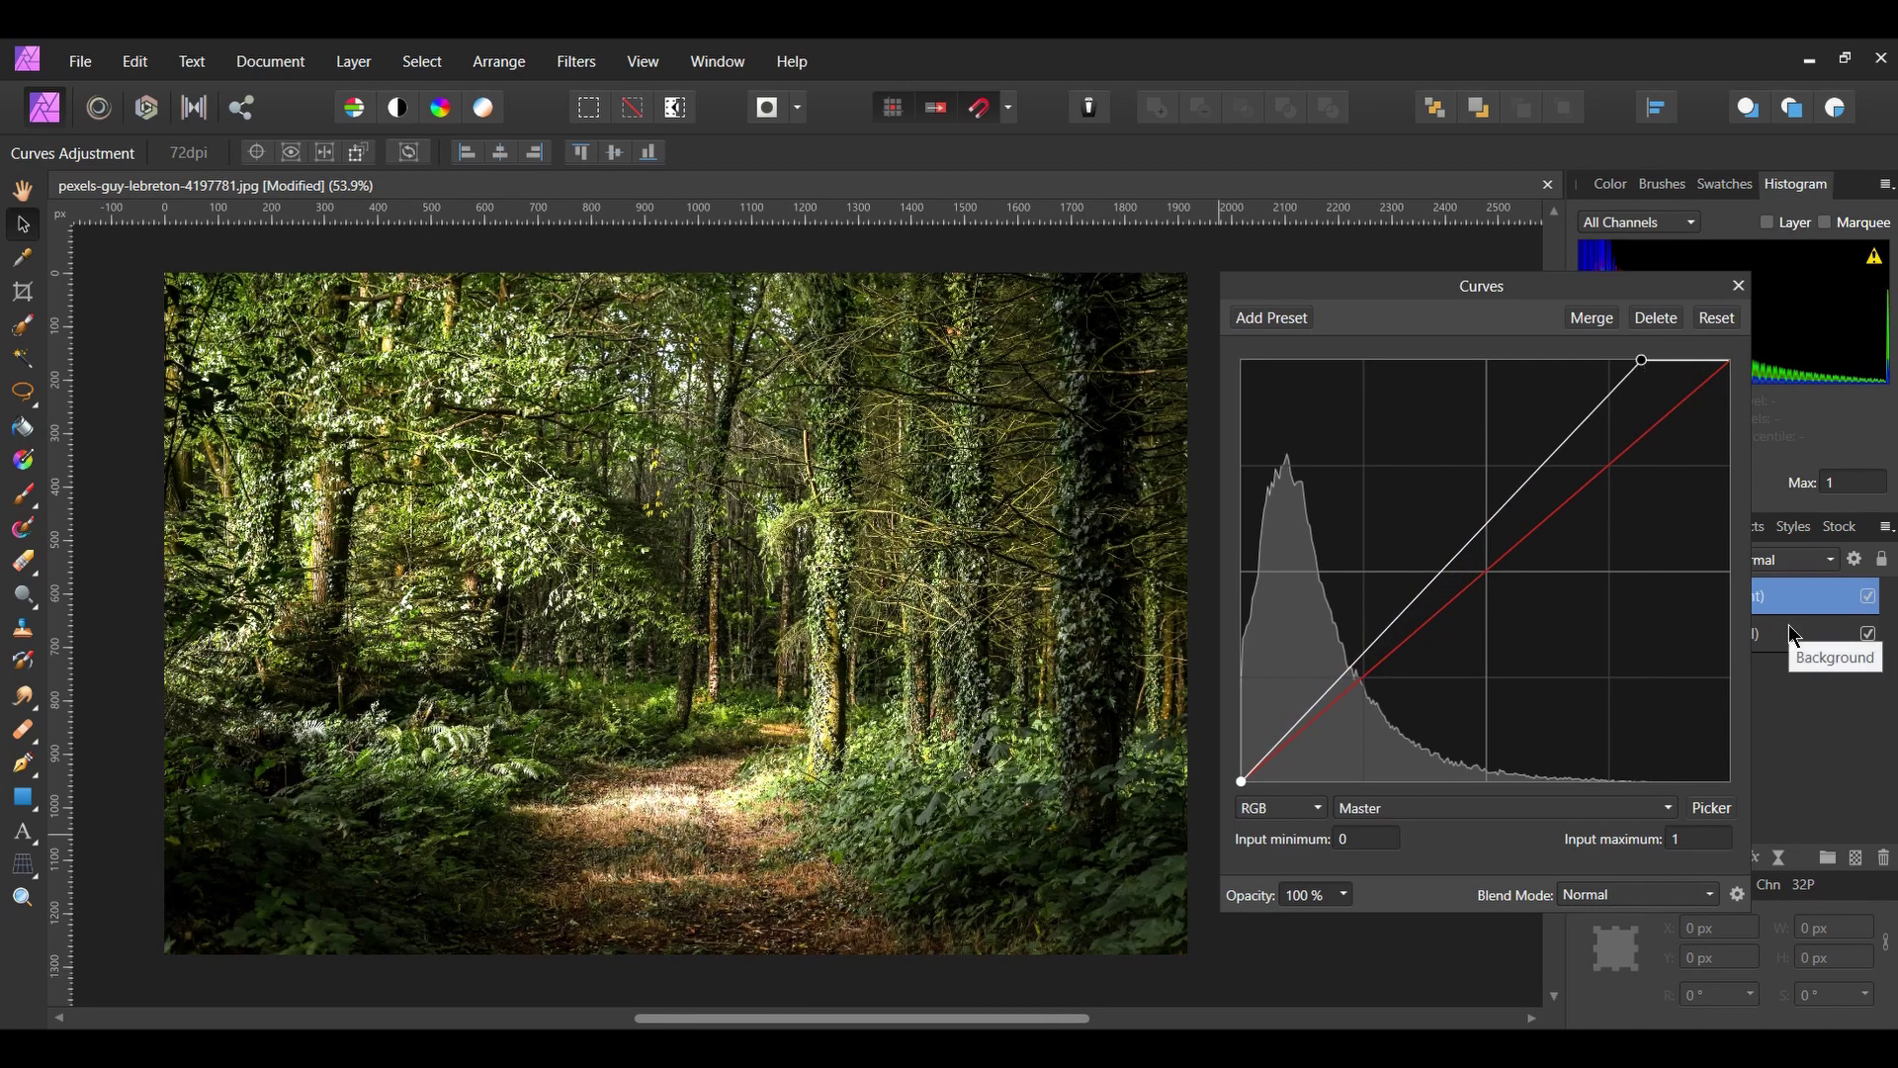
pyautogui.click(1738, 286)
pyautogui.click(1867, 596)
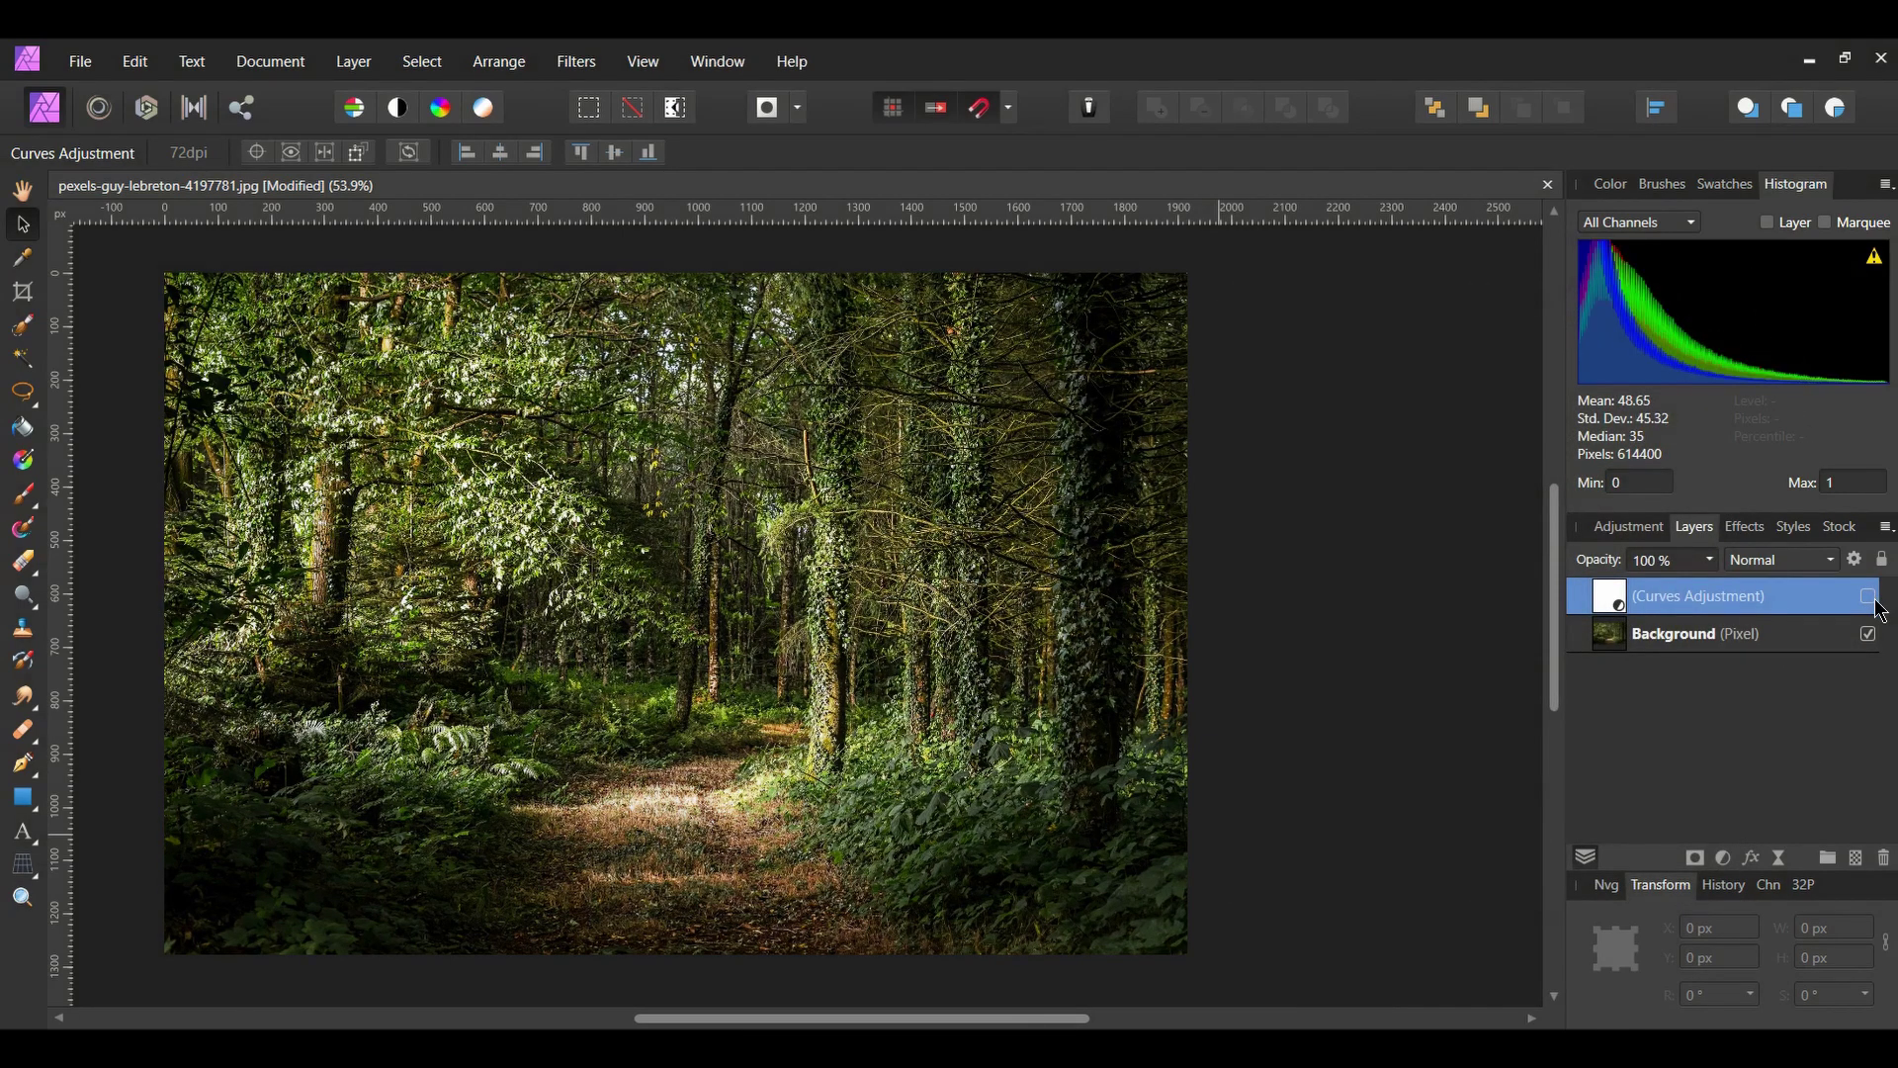
pyautogui.click(1871, 602)
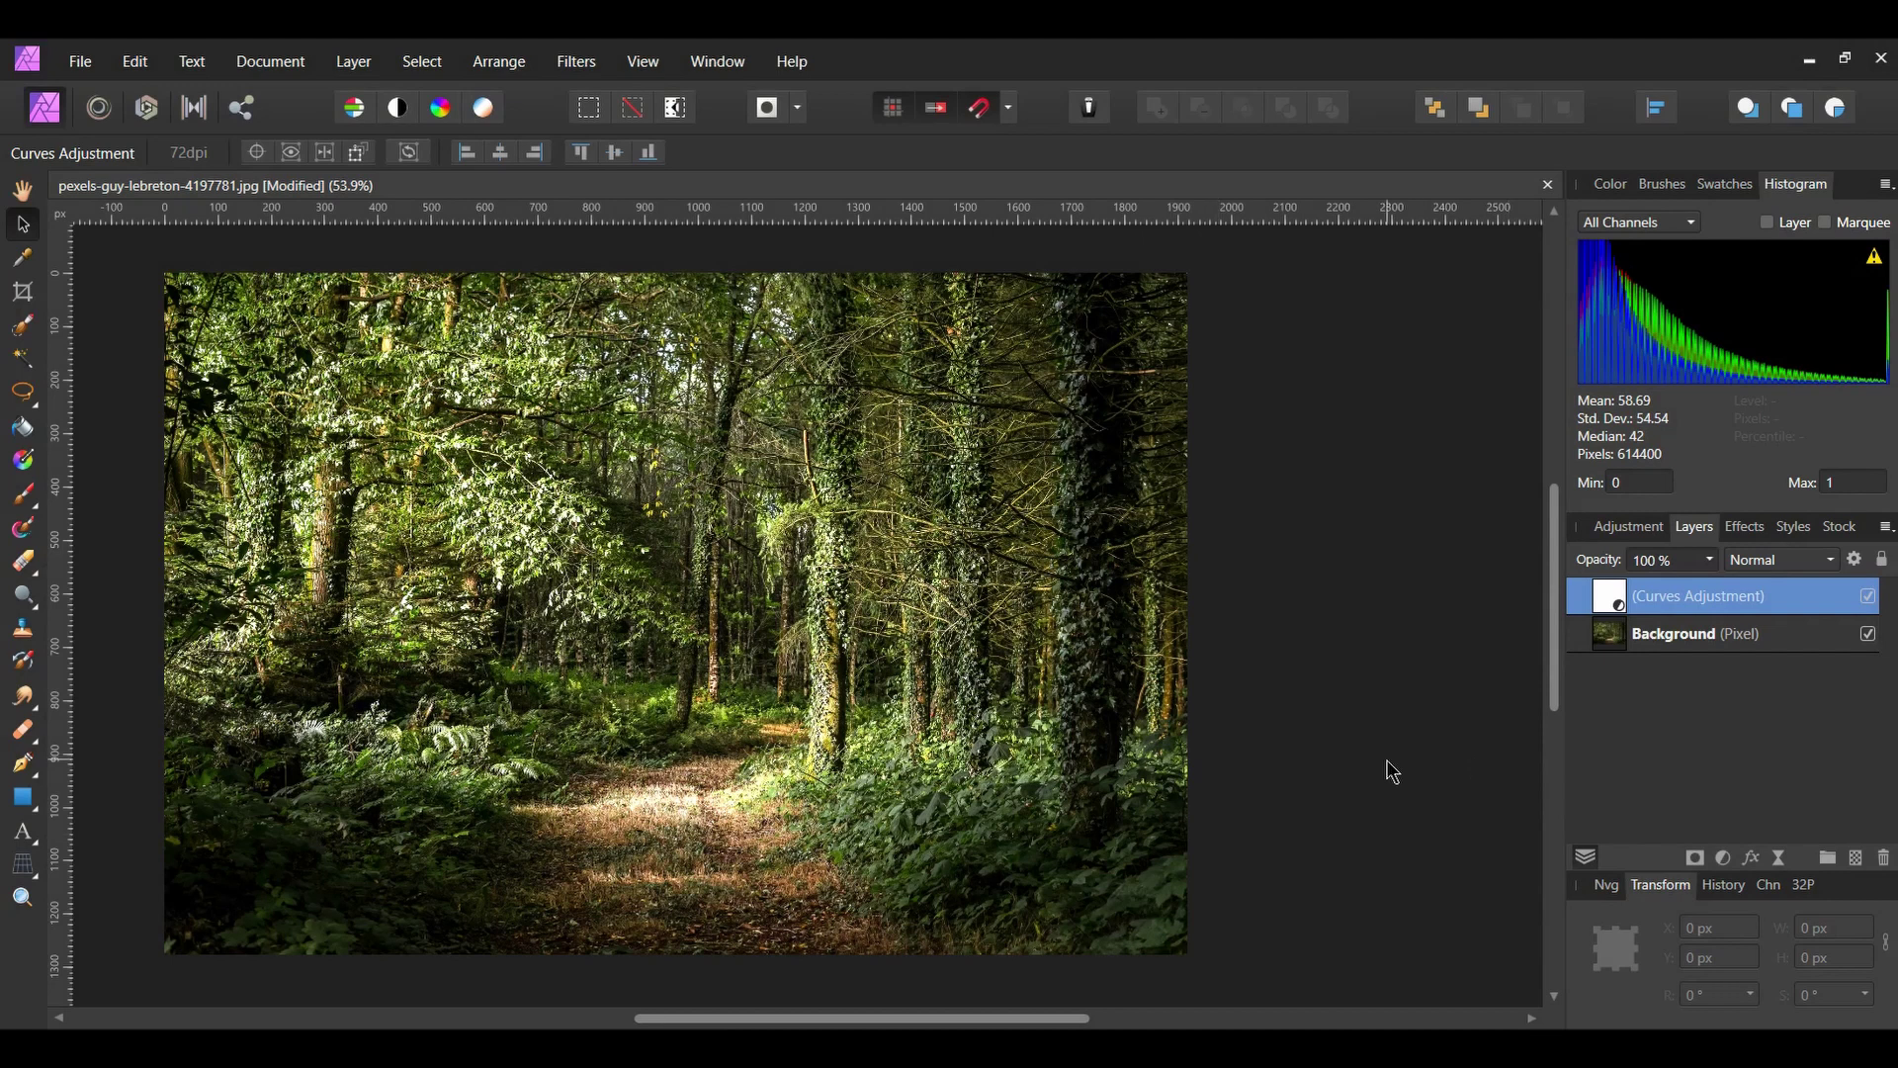
pyautogui.click(1721, 860)
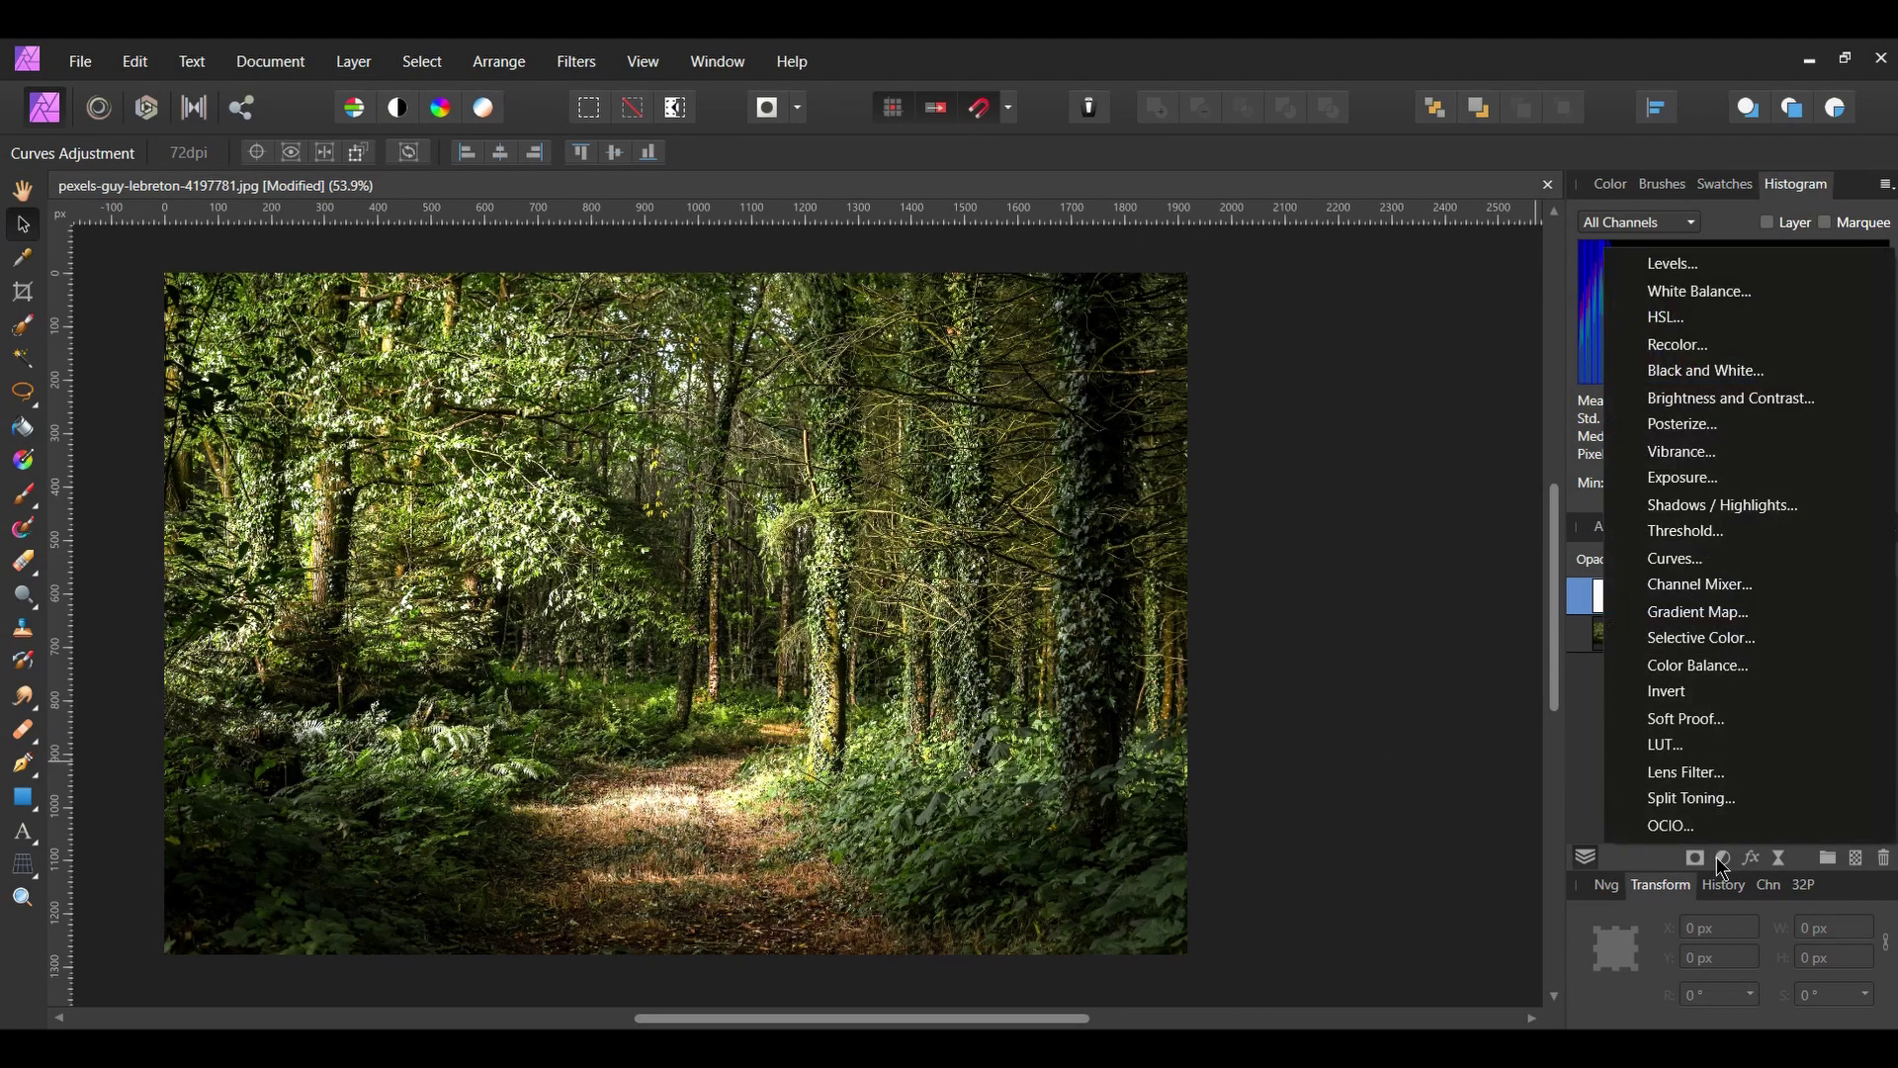
# Step: Add an HSL layer targeting yellows sampled from the photo, with Hue Shift 30 and Saturation Shift 30
pyautogui.click(1655, 318)
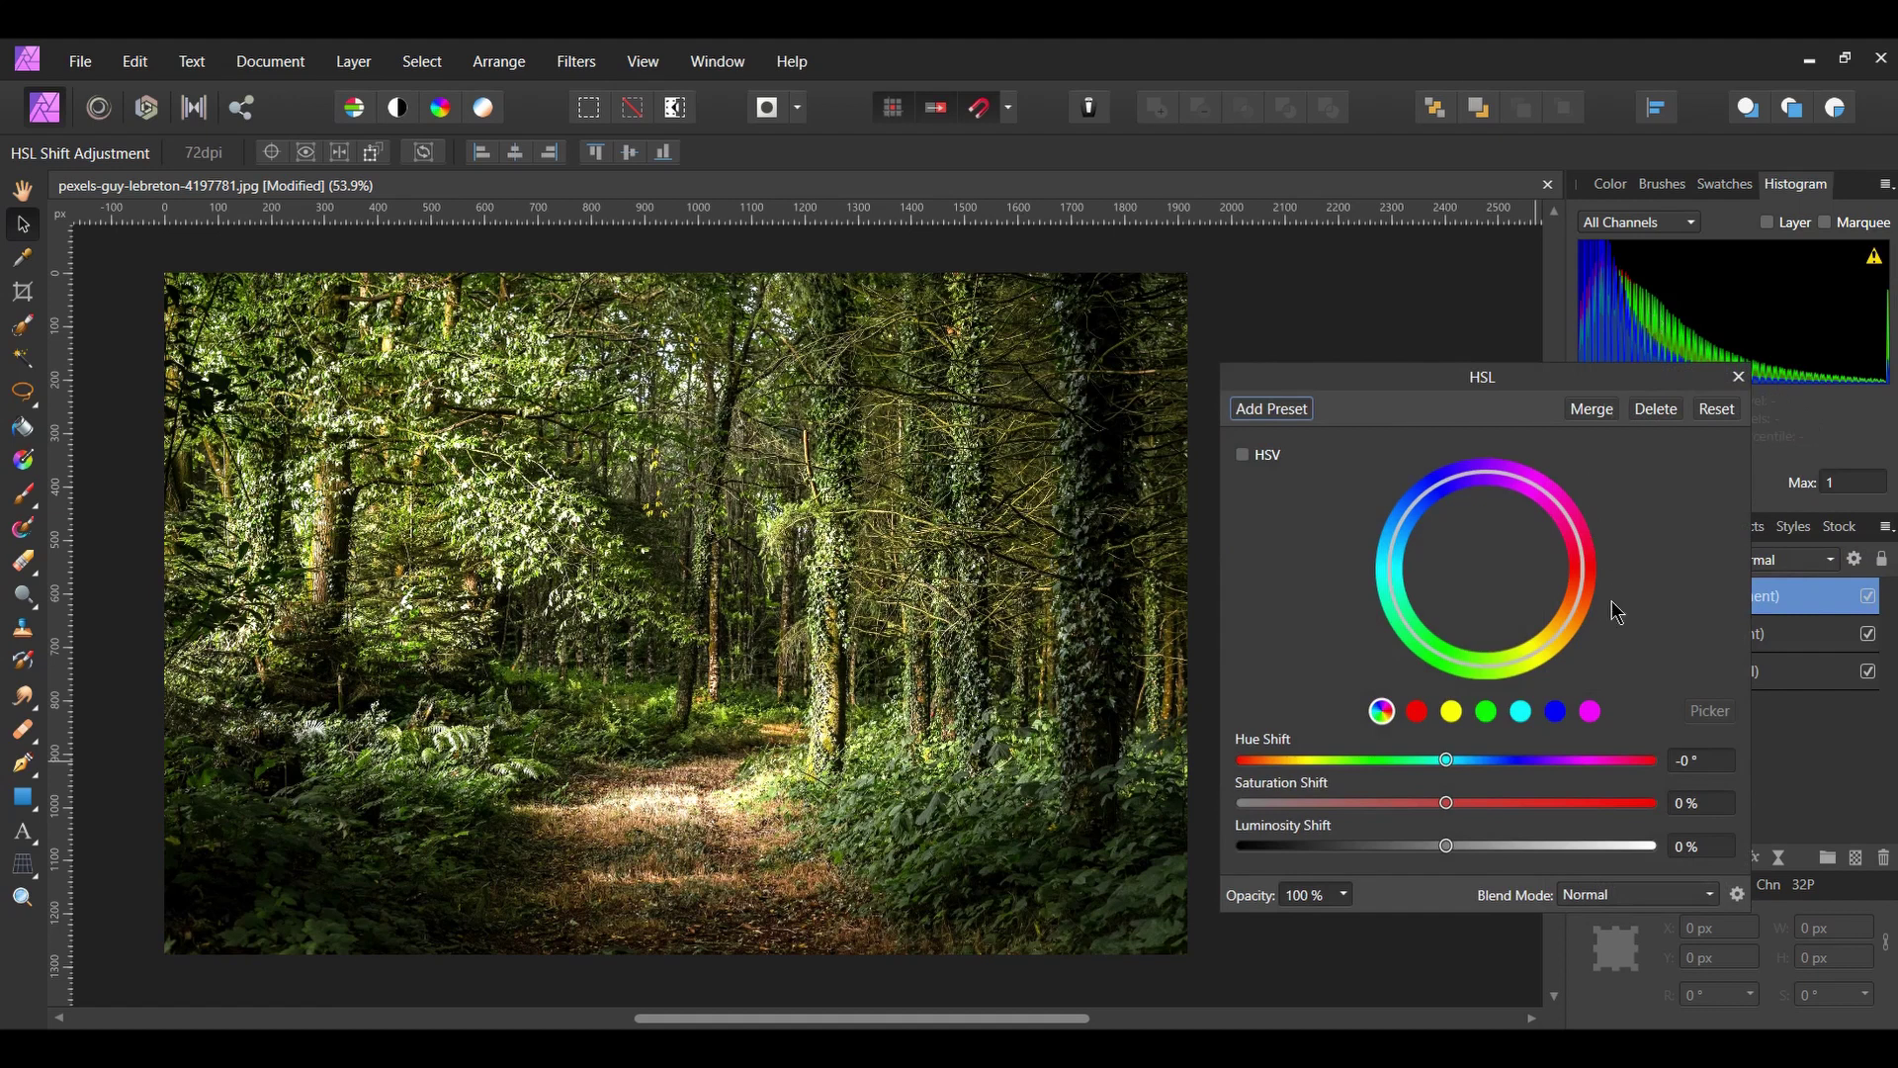
pyautogui.click(1457, 713)
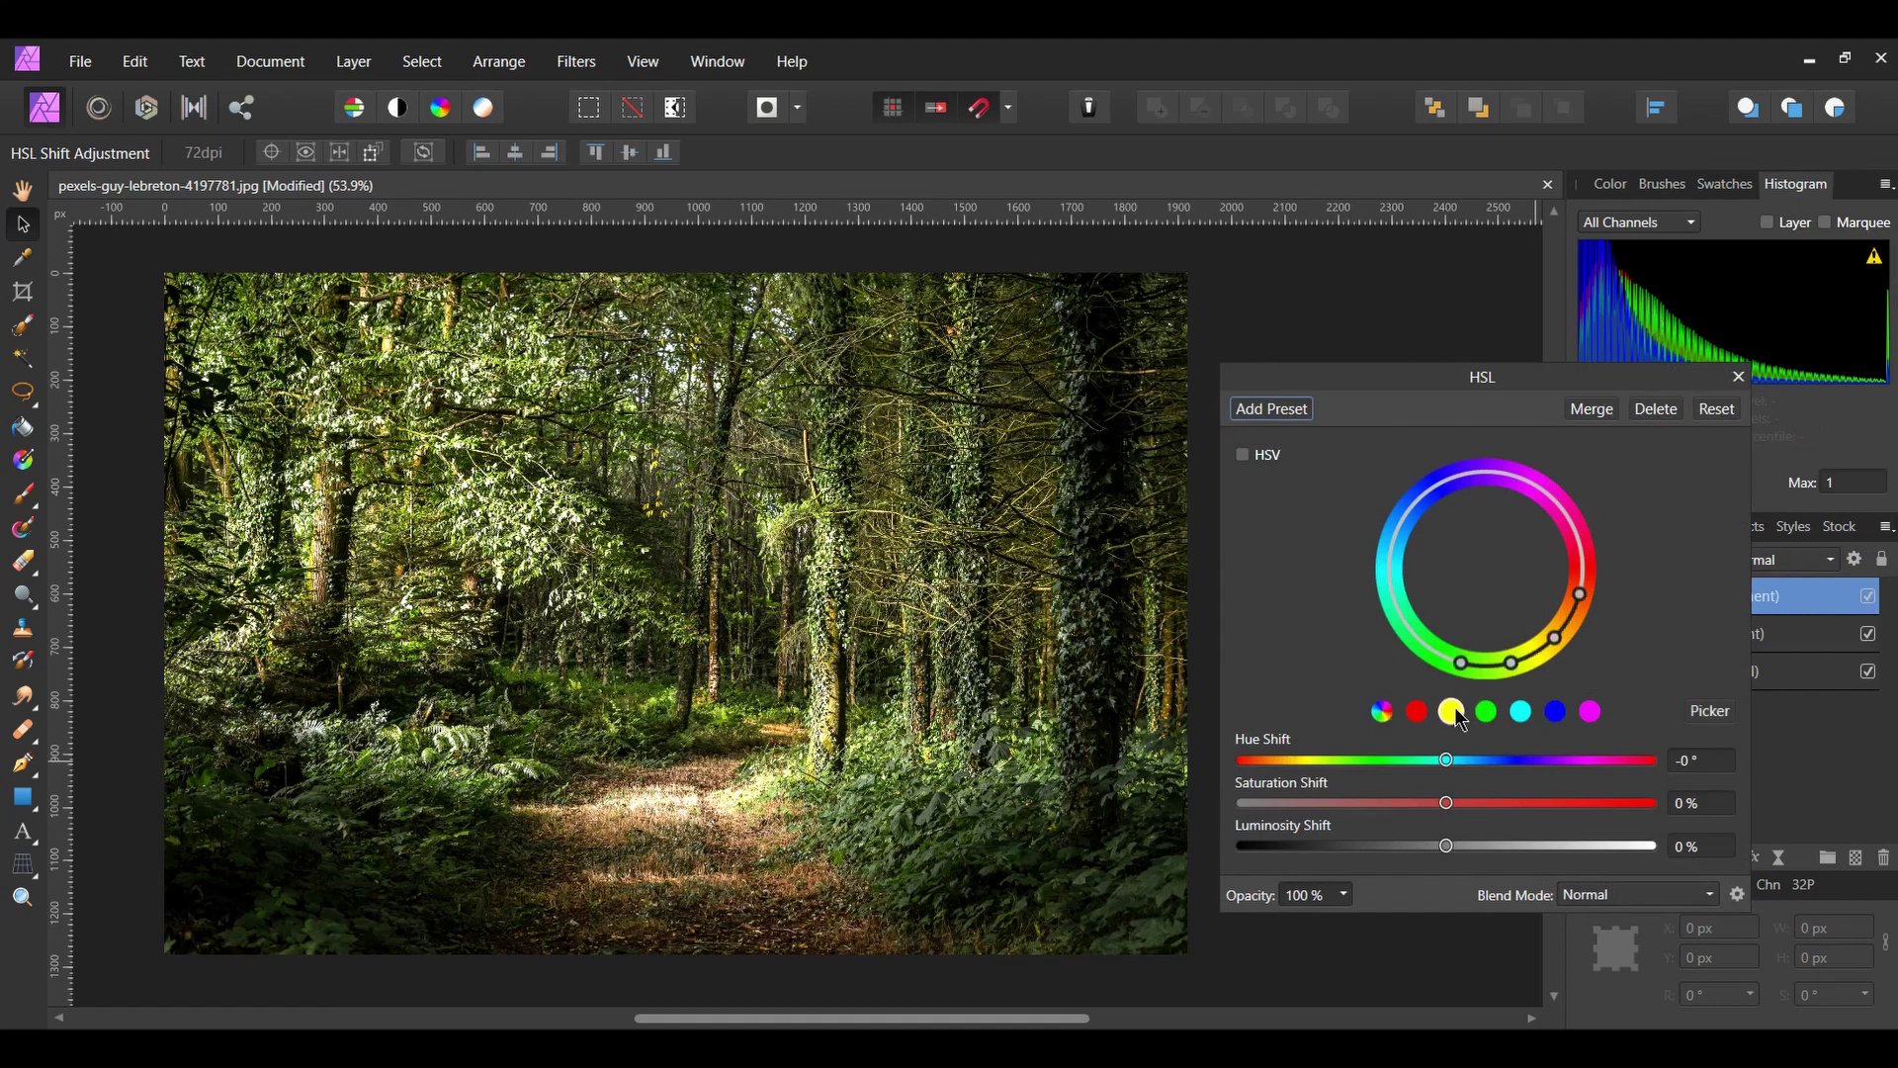
pyautogui.click(1723, 716)
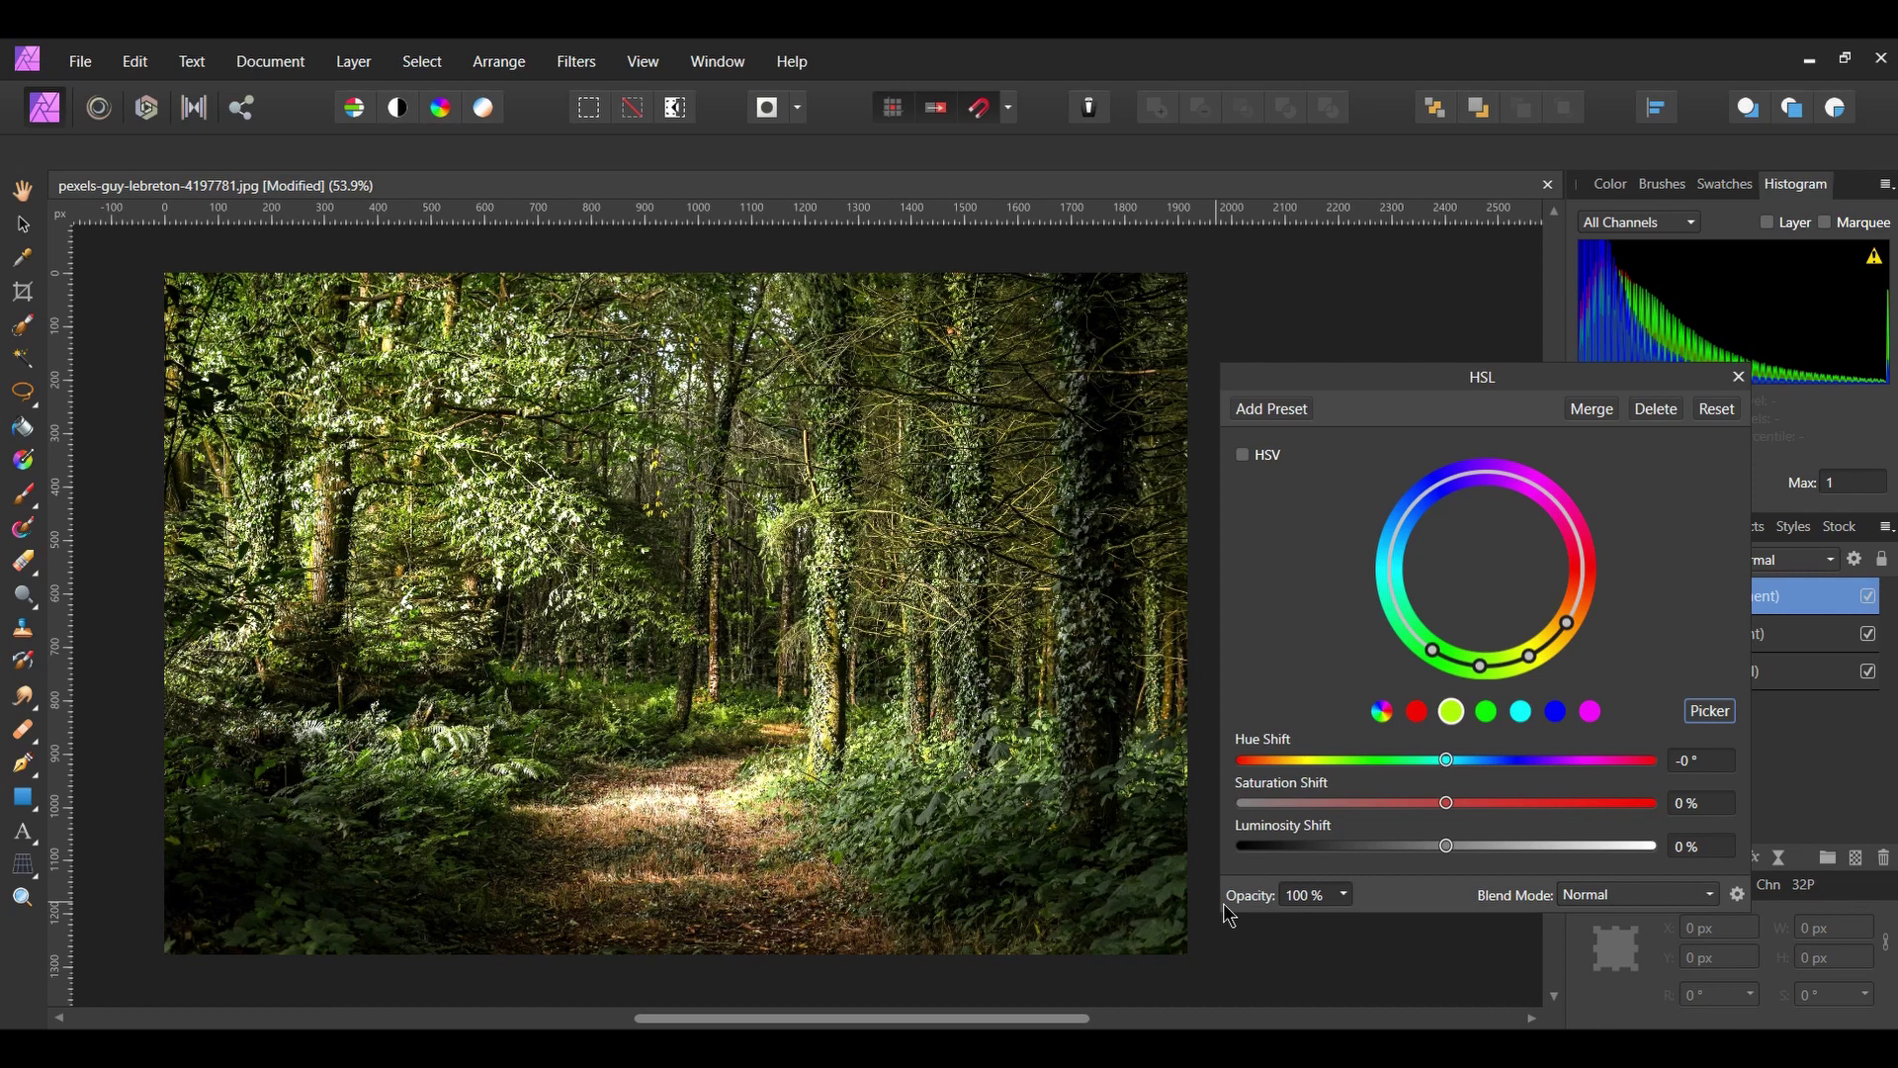
pyautogui.click(1700, 761)
pyautogui.write('30')
pyautogui.press('Return')
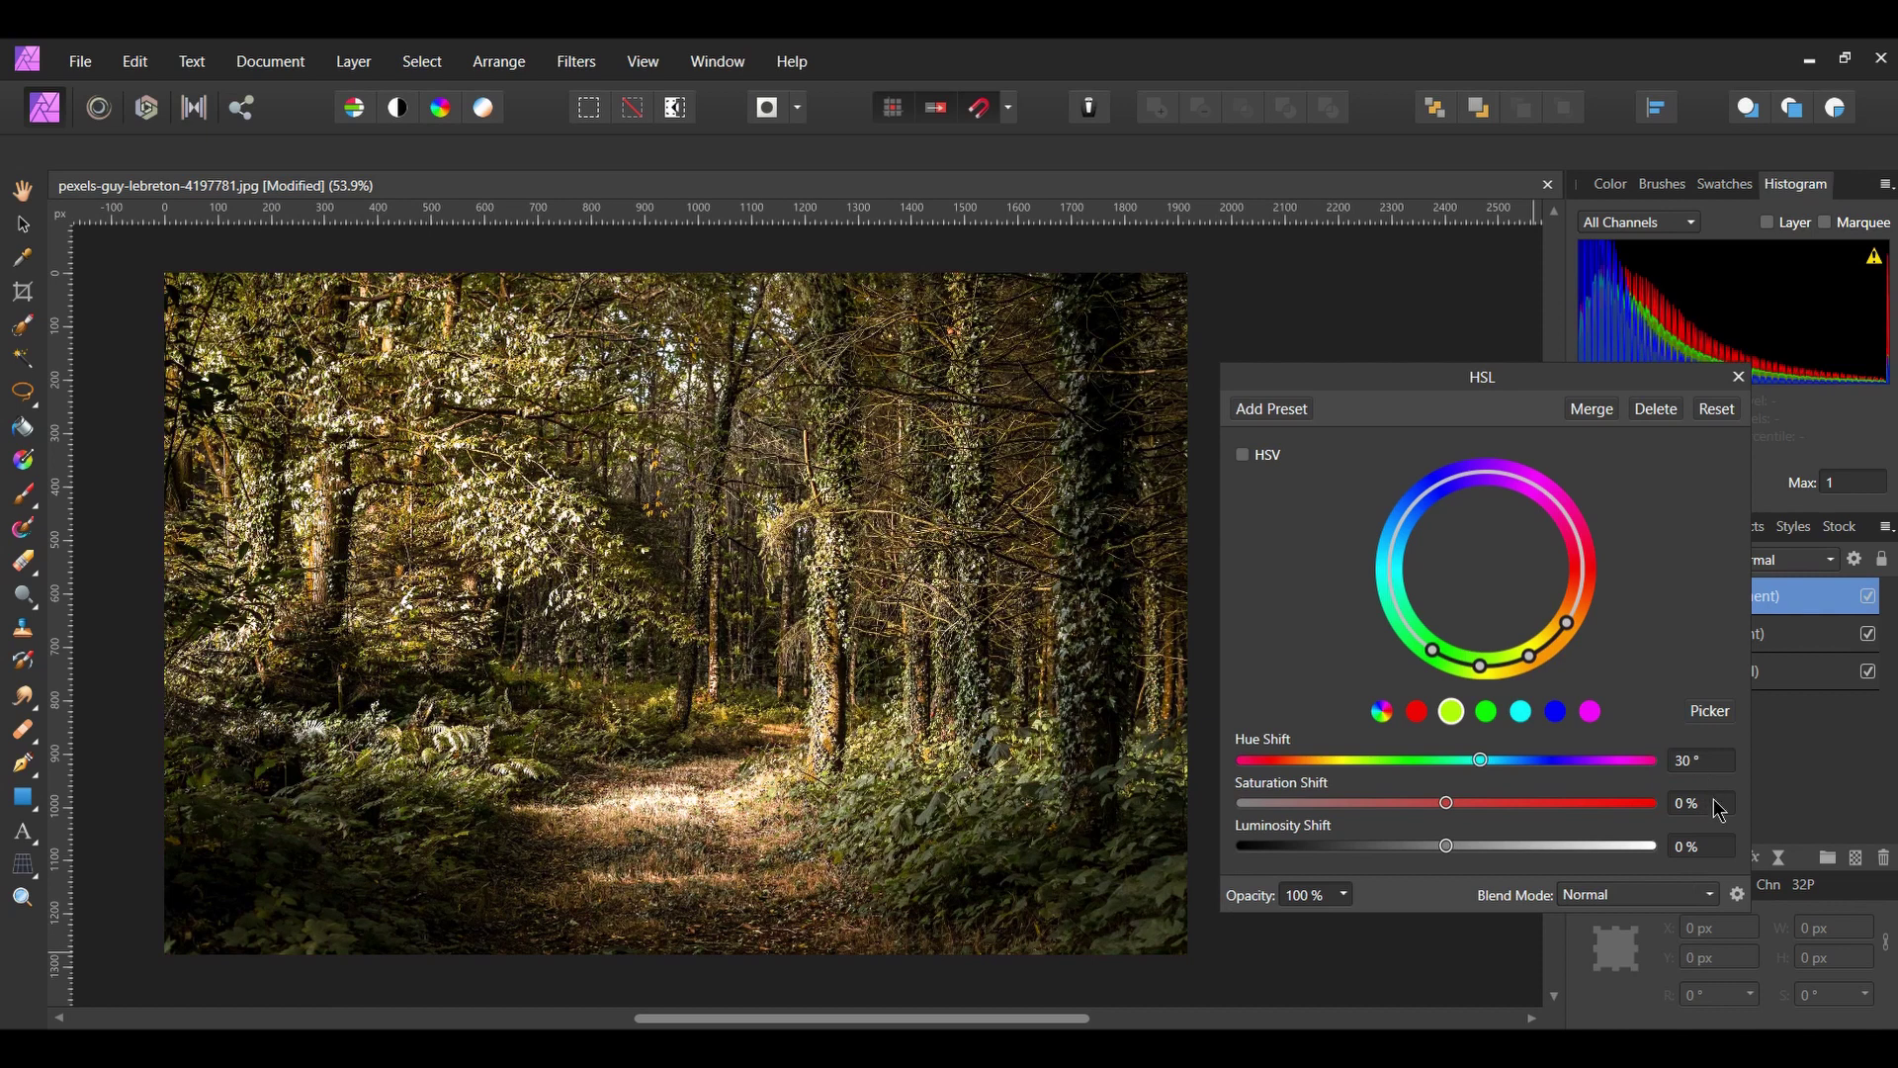
pyautogui.click(1720, 811)
pyautogui.write('30')
pyautogui.press('Return')
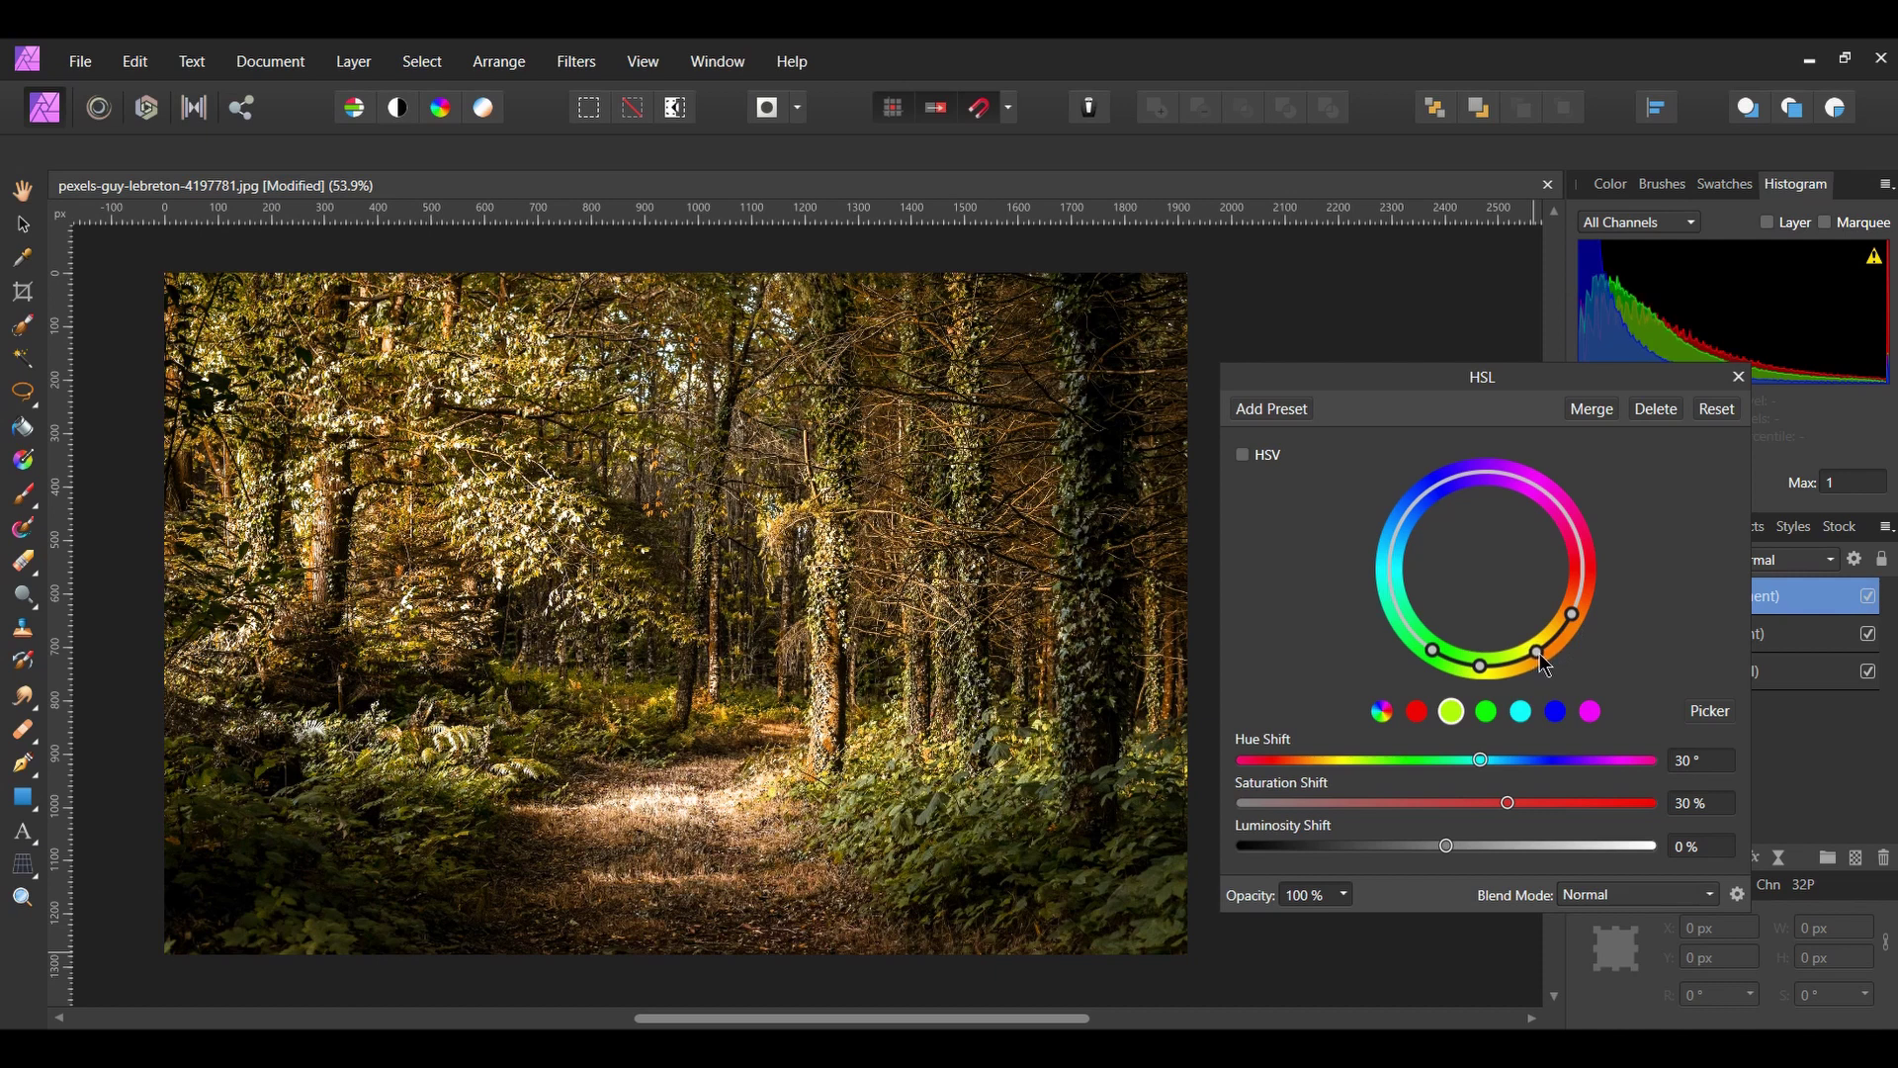
# Step: Target the green range sampled from the foliage and set Hue Shift 40 and Saturation Shift 35
pyautogui.click(1489, 716)
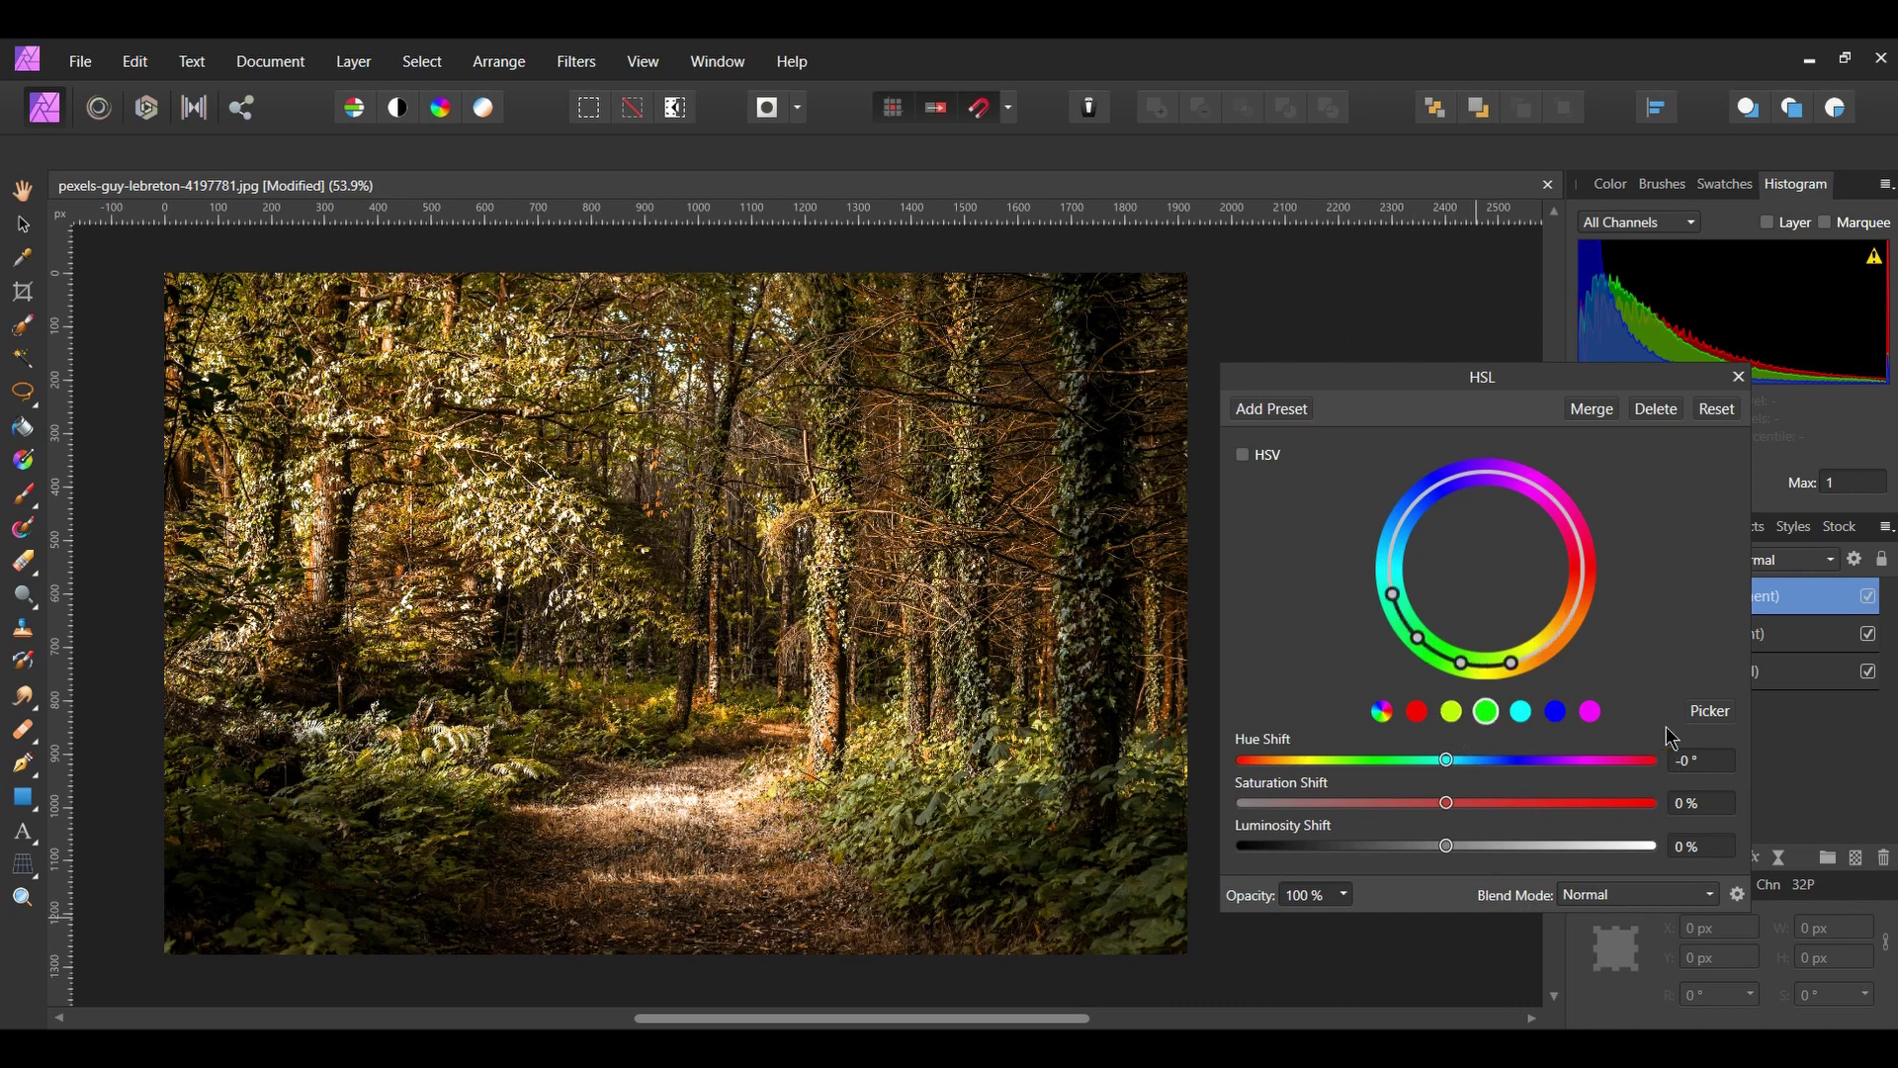
pyautogui.click(1711, 712)
pyautogui.click(1146, 888)
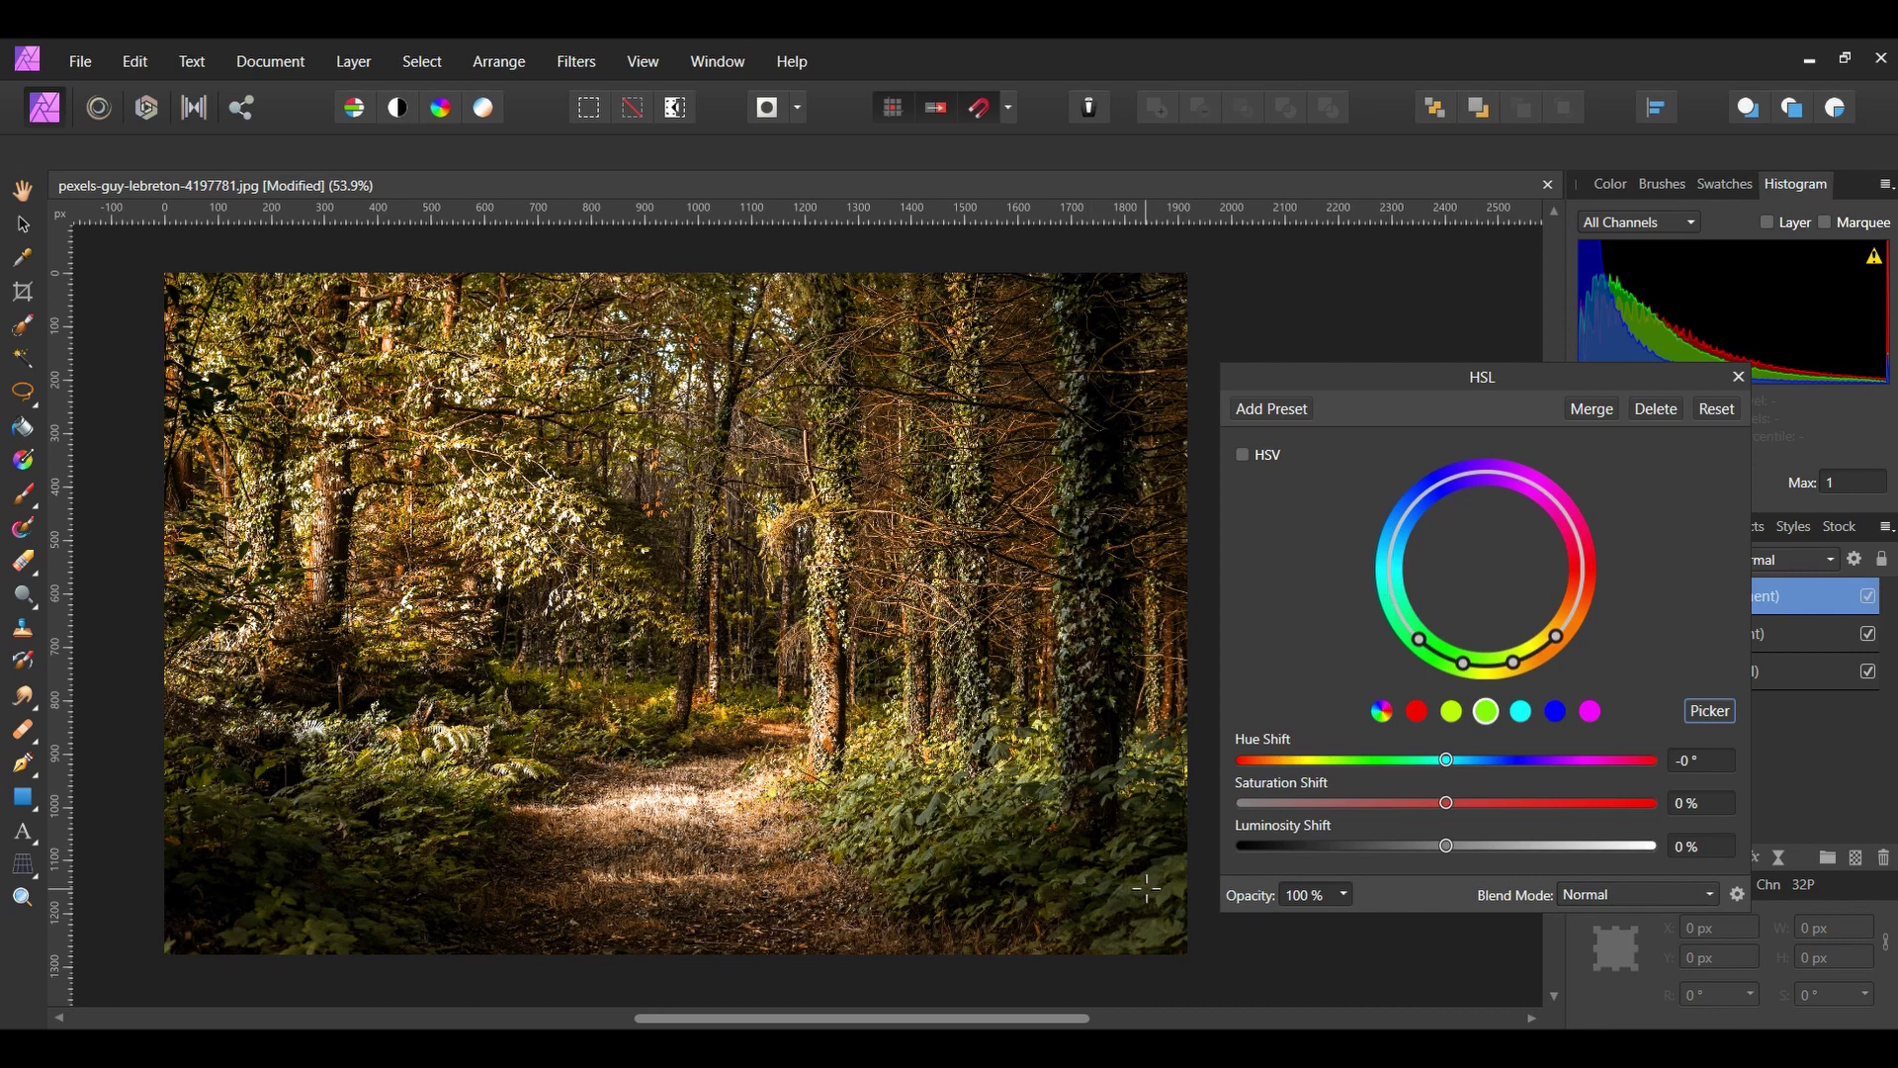
pyautogui.click(1694, 762)
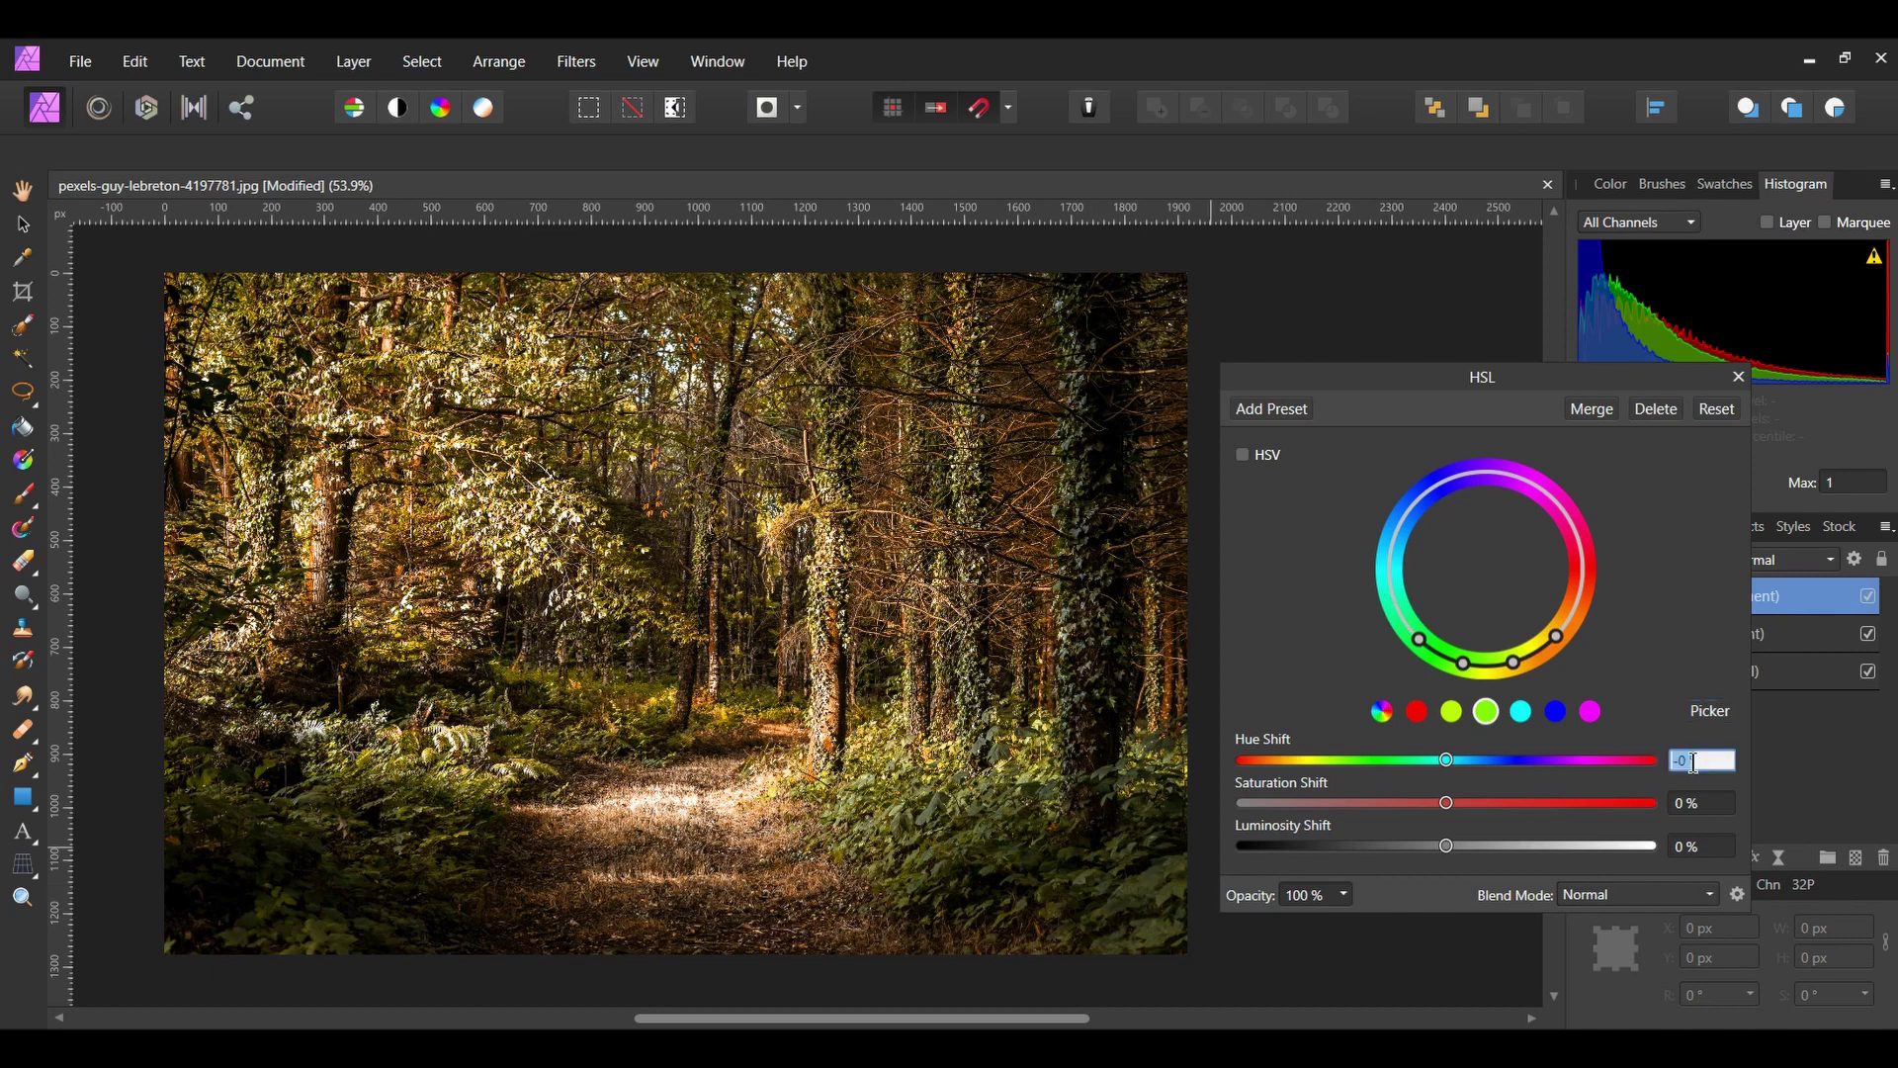
pyautogui.write('40')
pyautogui.press('Return')
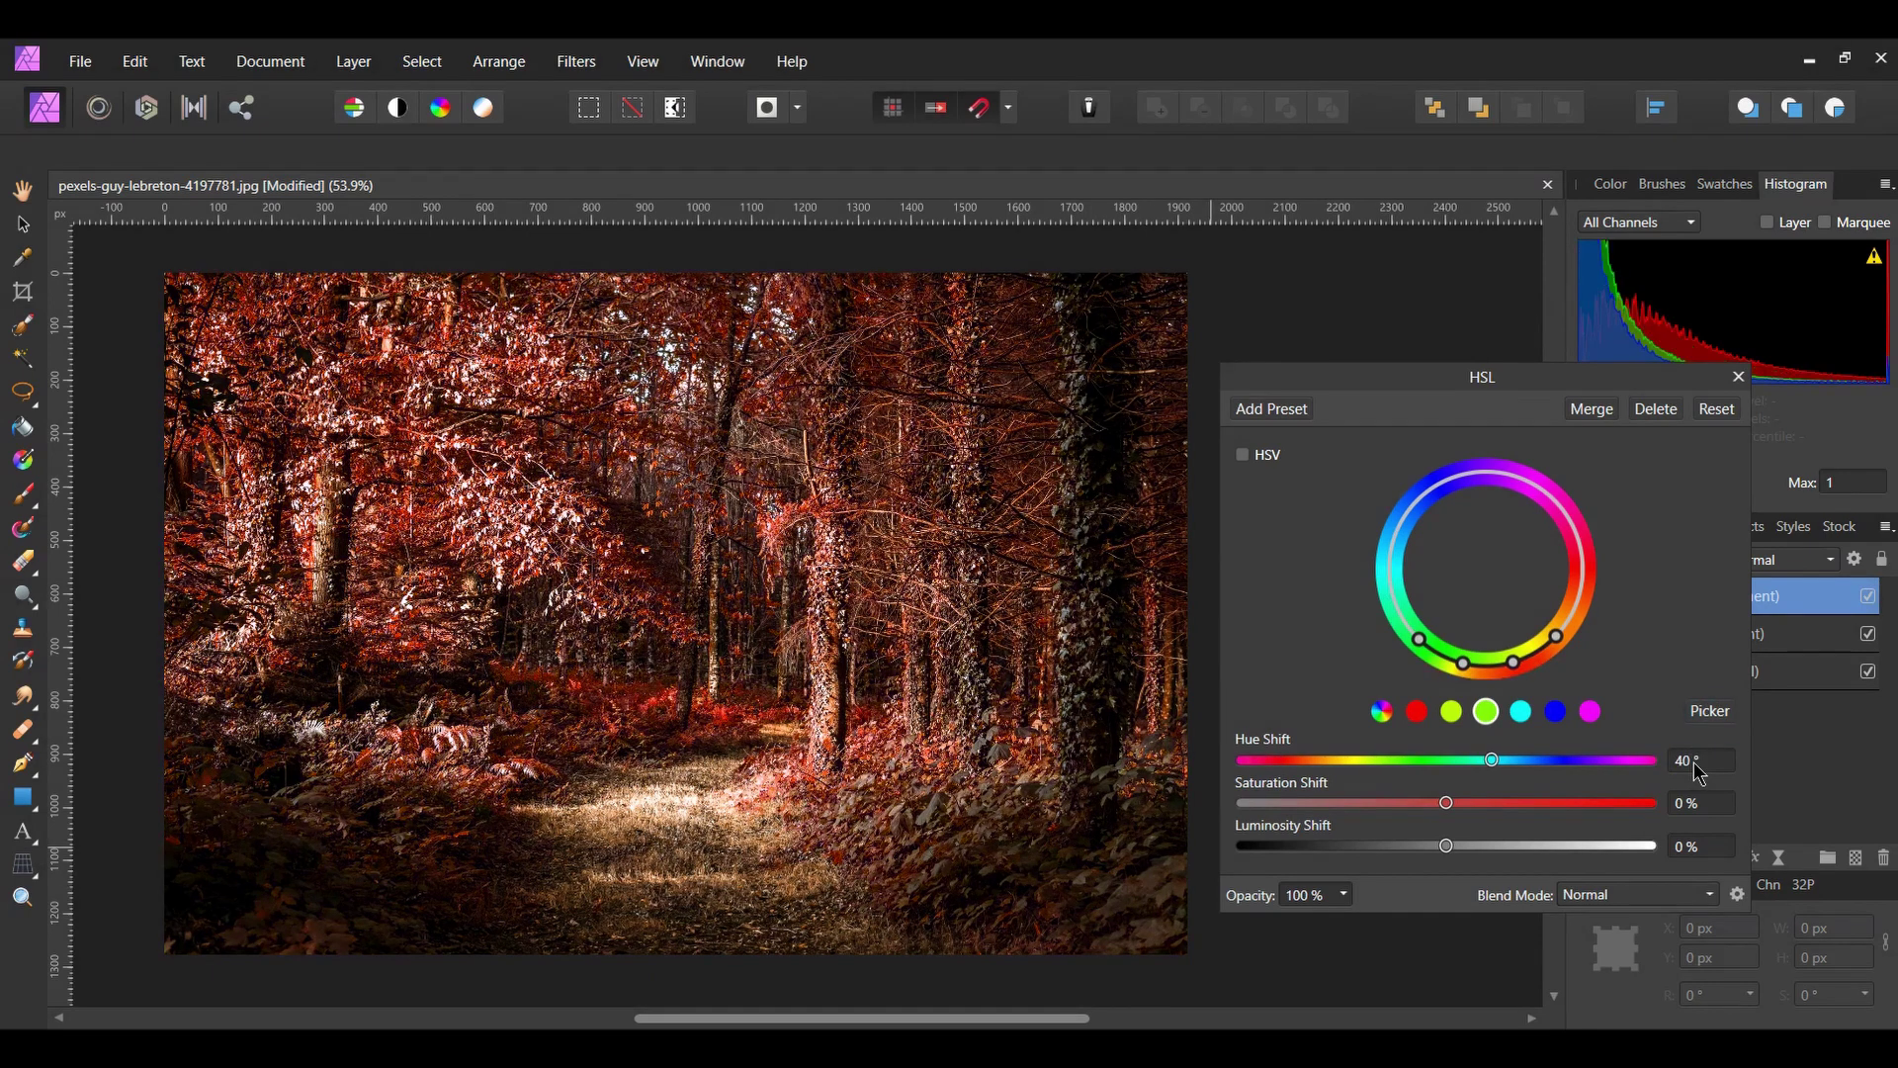
pyautogui.click(1690, 804)
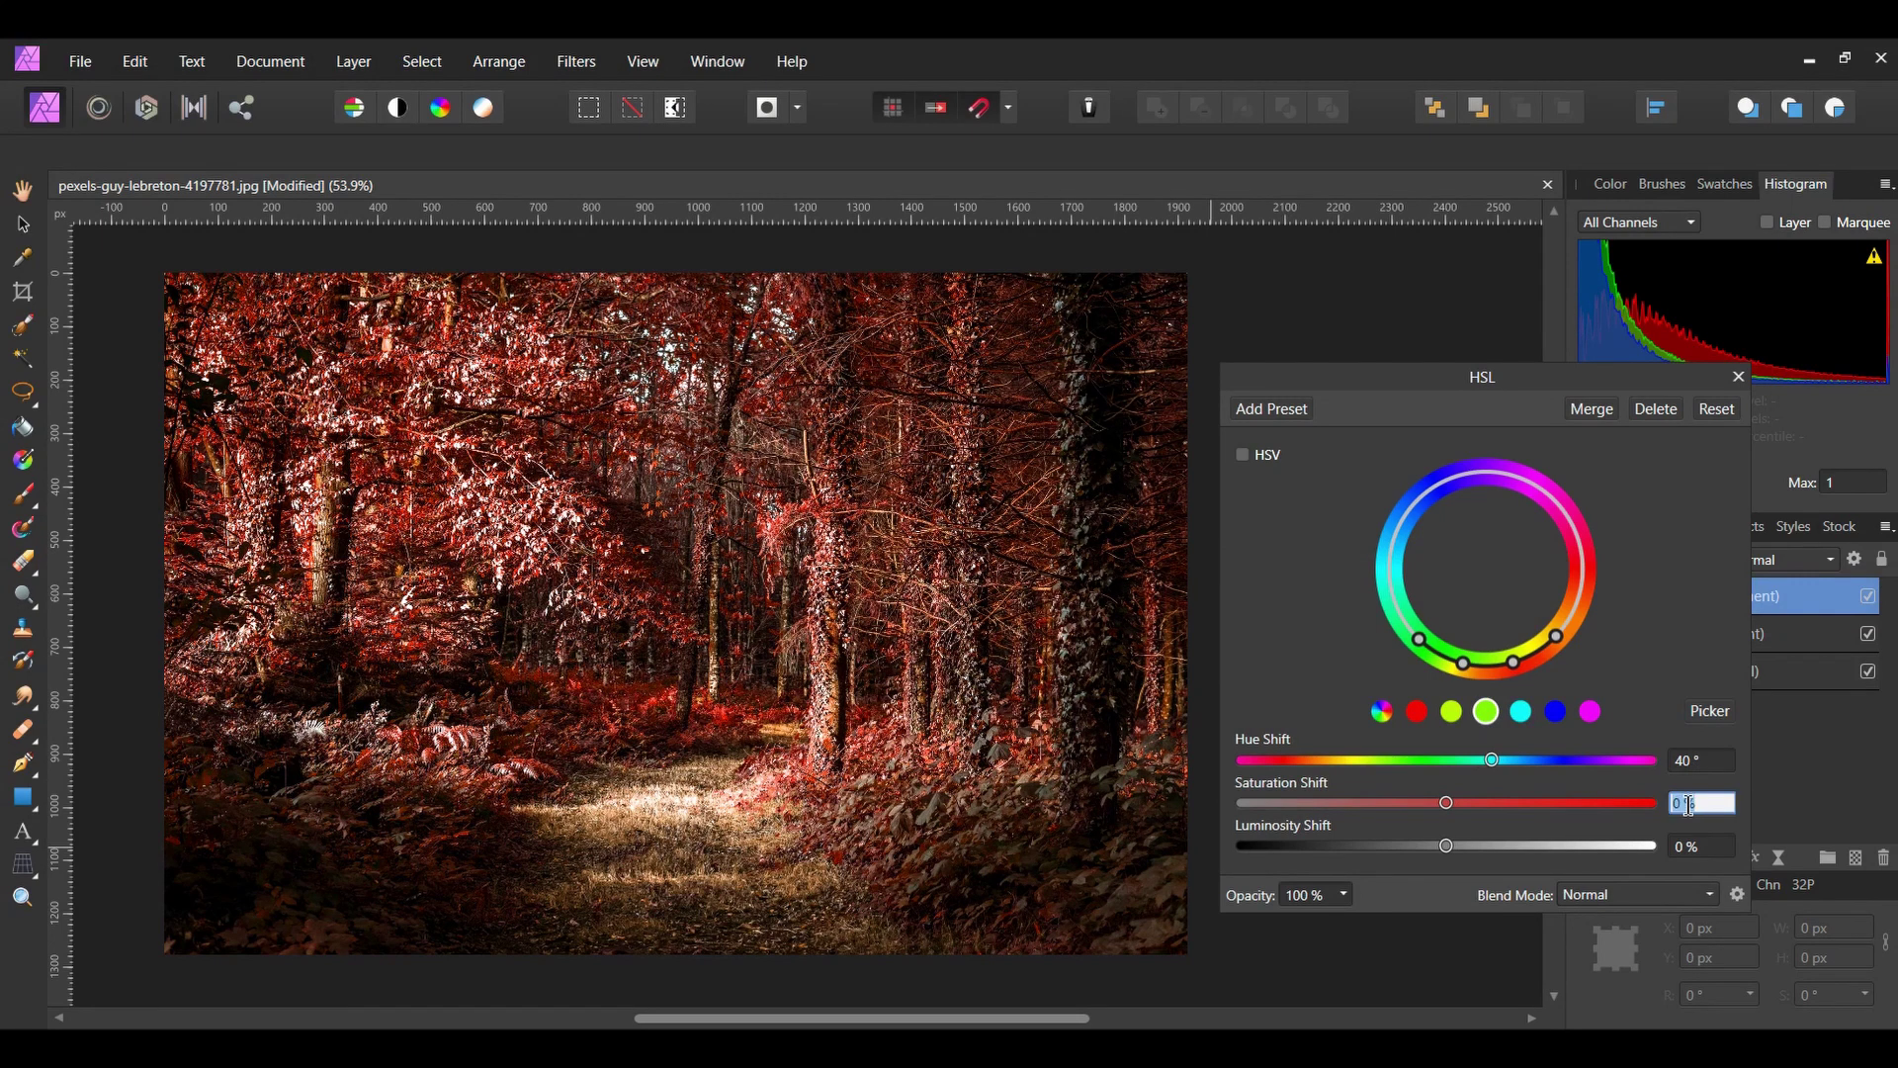
pyautogui.write('35')
pyautogui.press('Return')
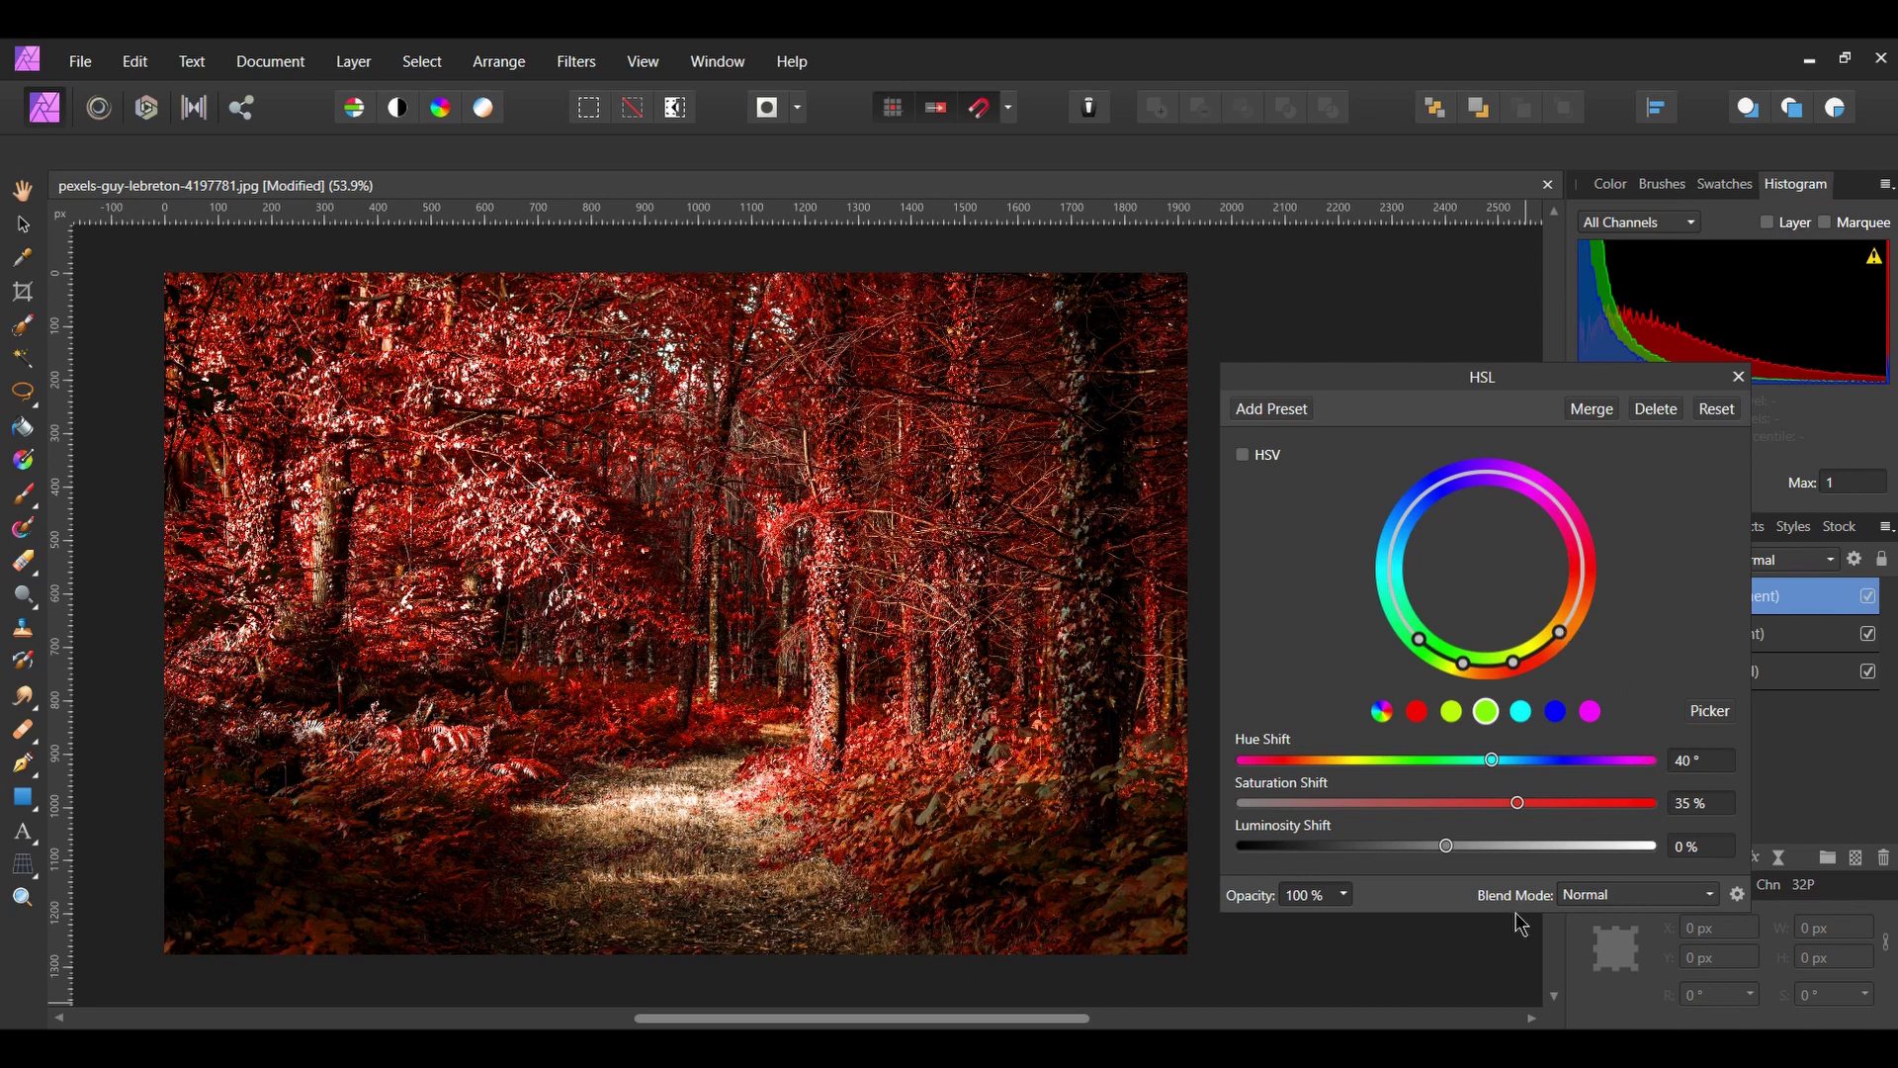
pyautogui.click(1523, 713)
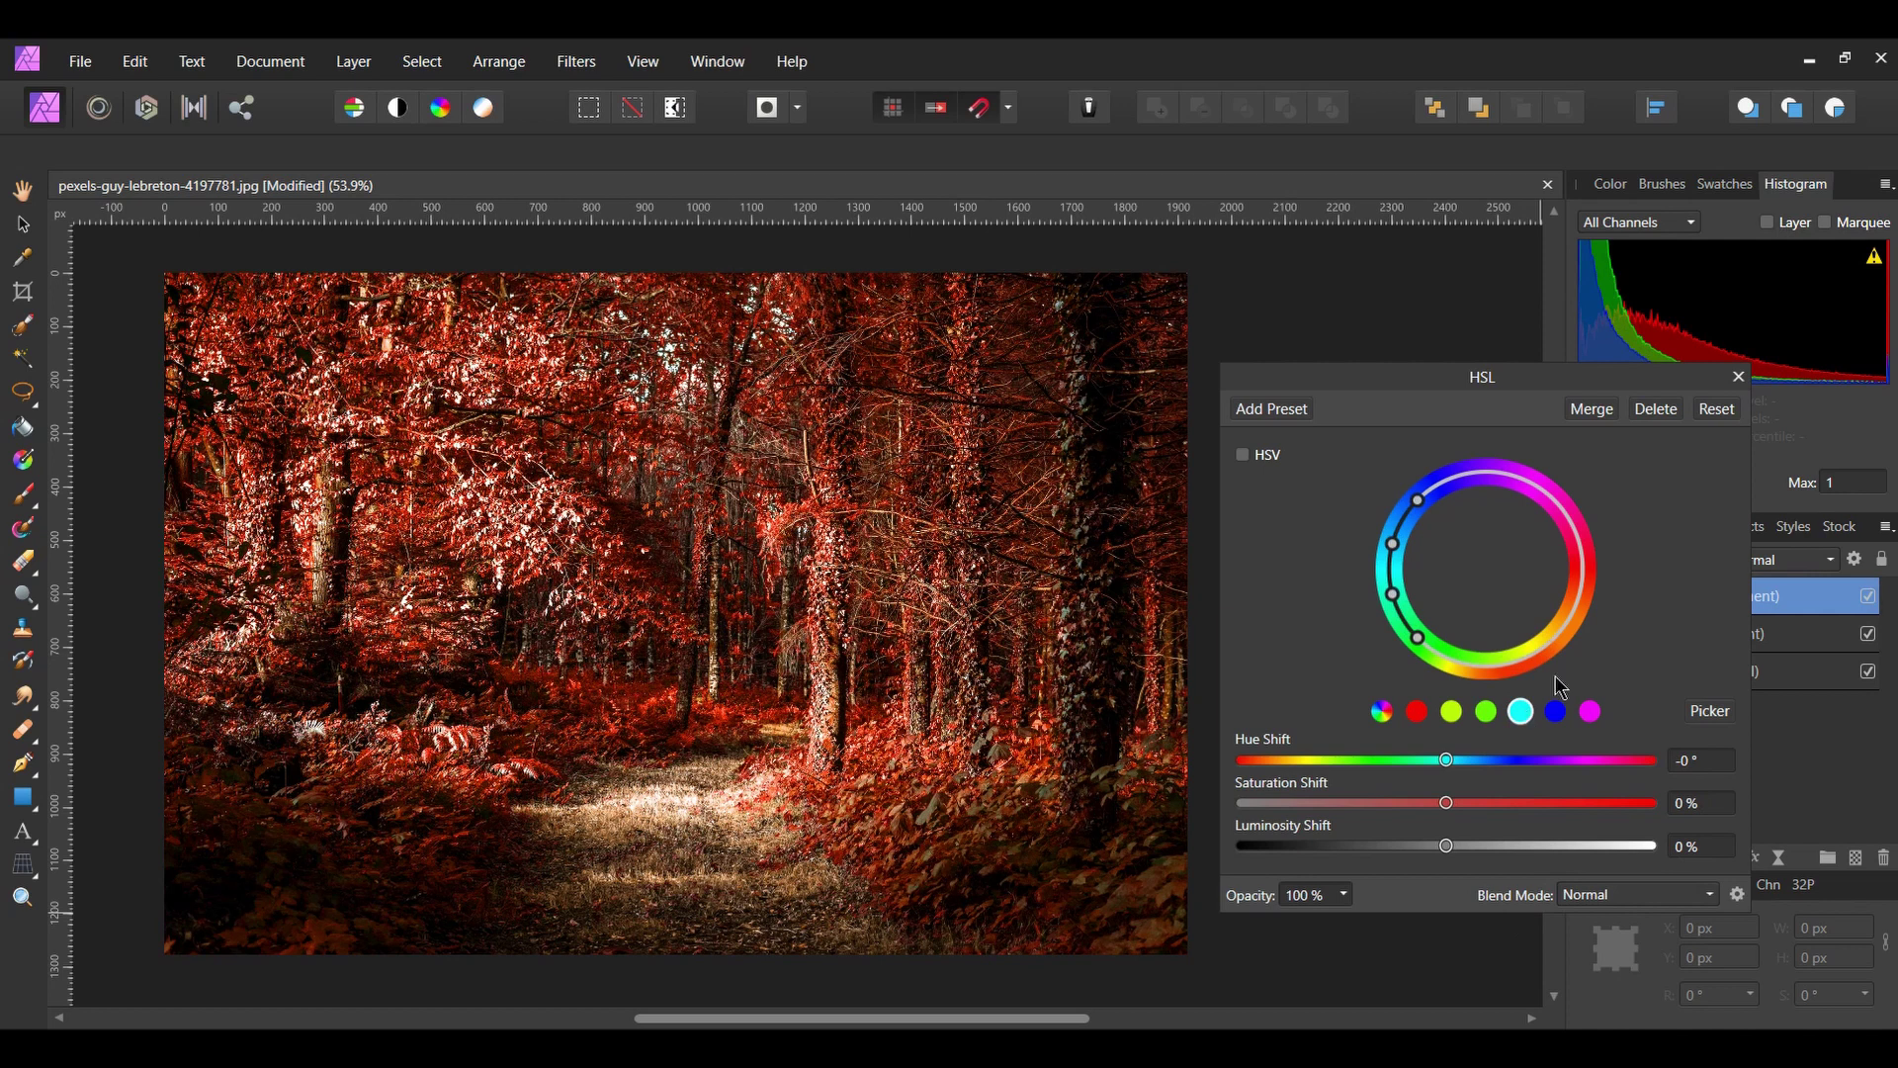
# Step: Sample another green range, set Hue Shift 10 and Saturation Shift 5, then close the HSL settings
pyautogui.click(1708, 712)
pyautogui.click(1066, 710)
pyautogui.click(1703, 759)
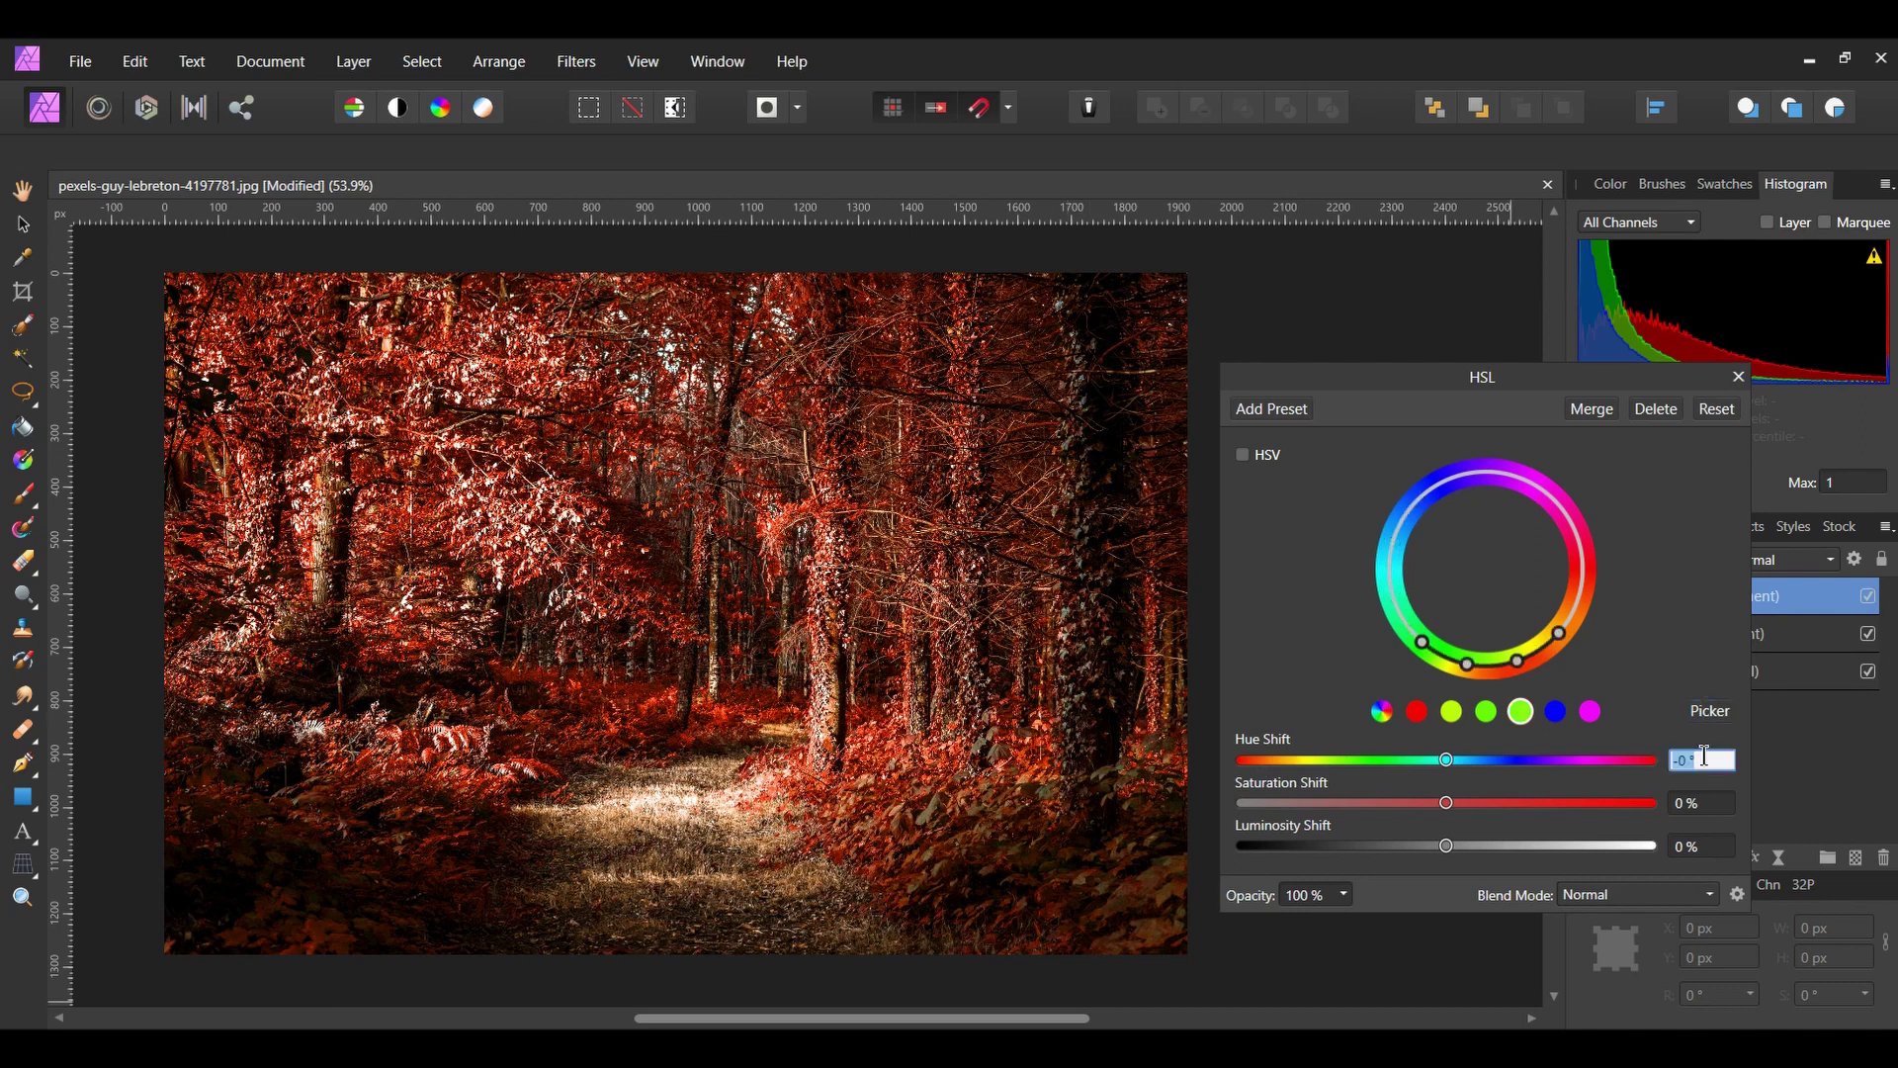
pyautogui.write('10')
pyautogui.press('Return')
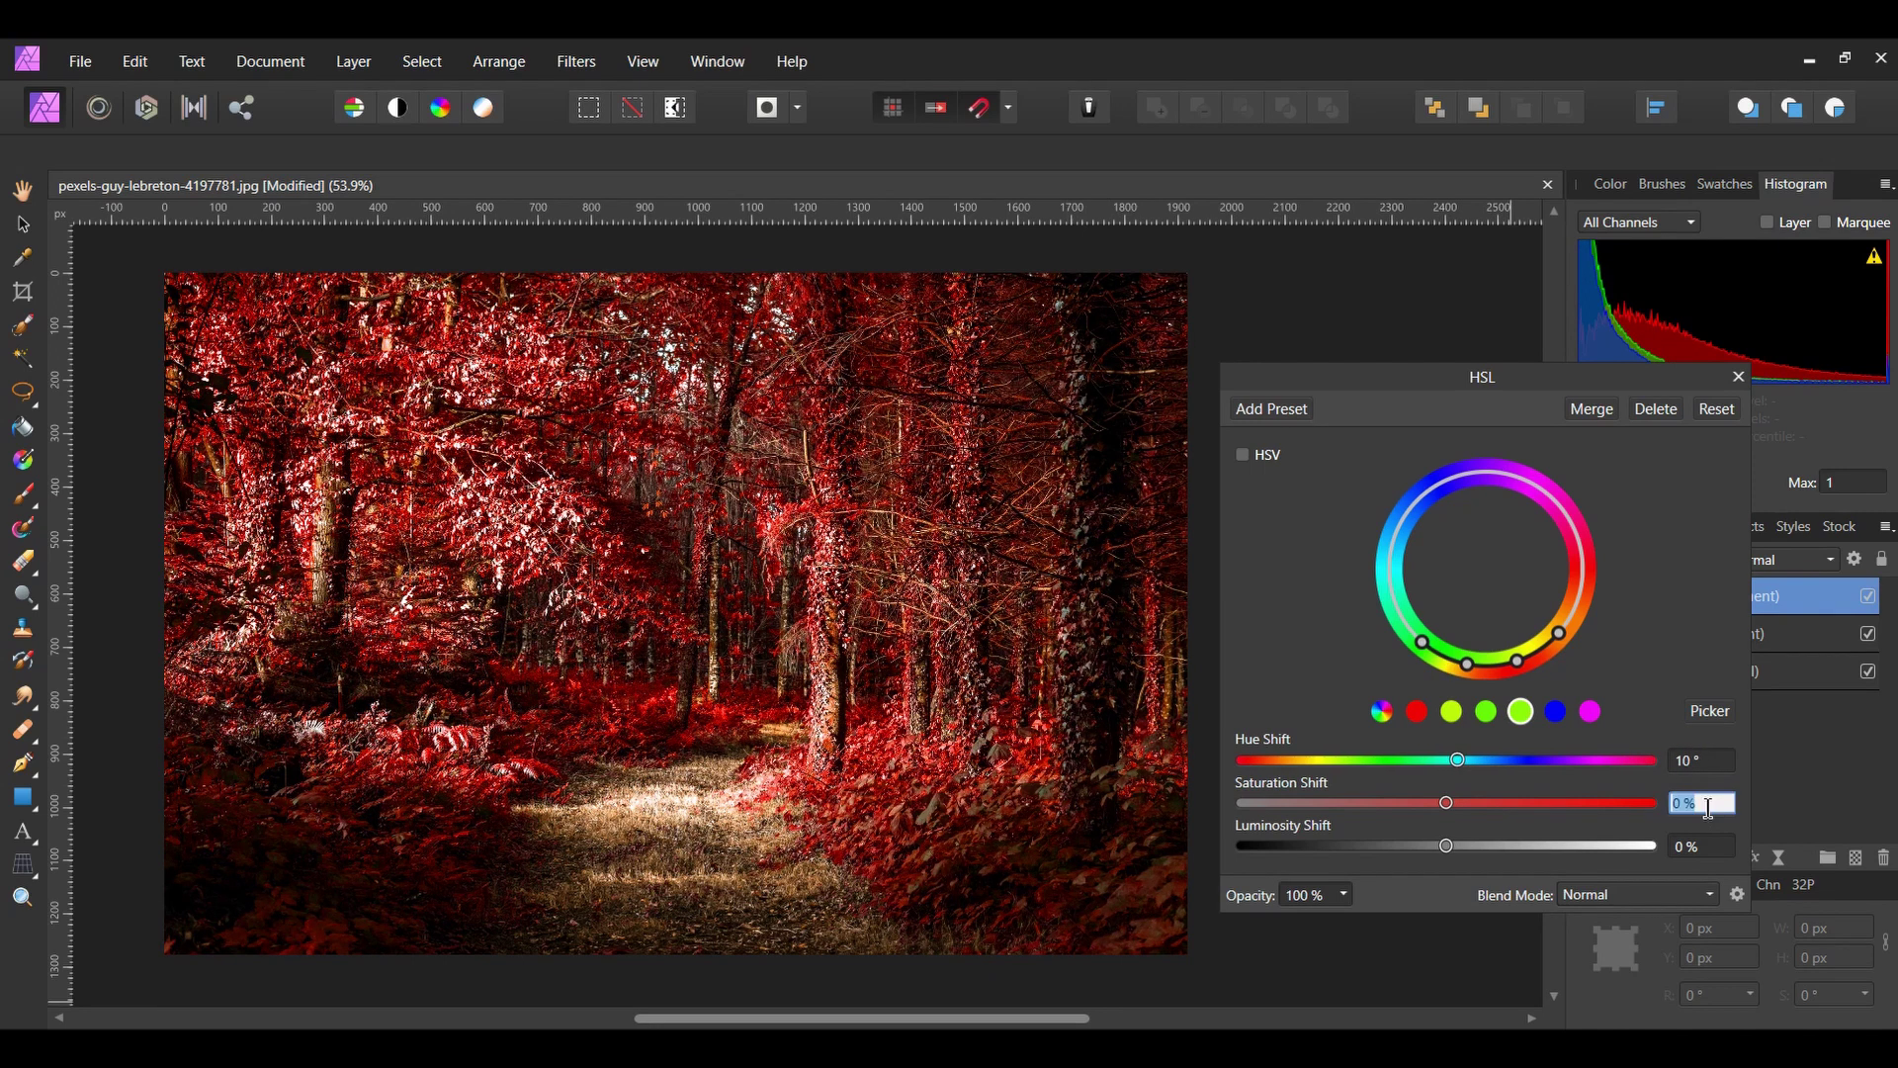
pyautogui.write('5')
pyautogui.press('Return')
pyautogui.click(1737, 376)
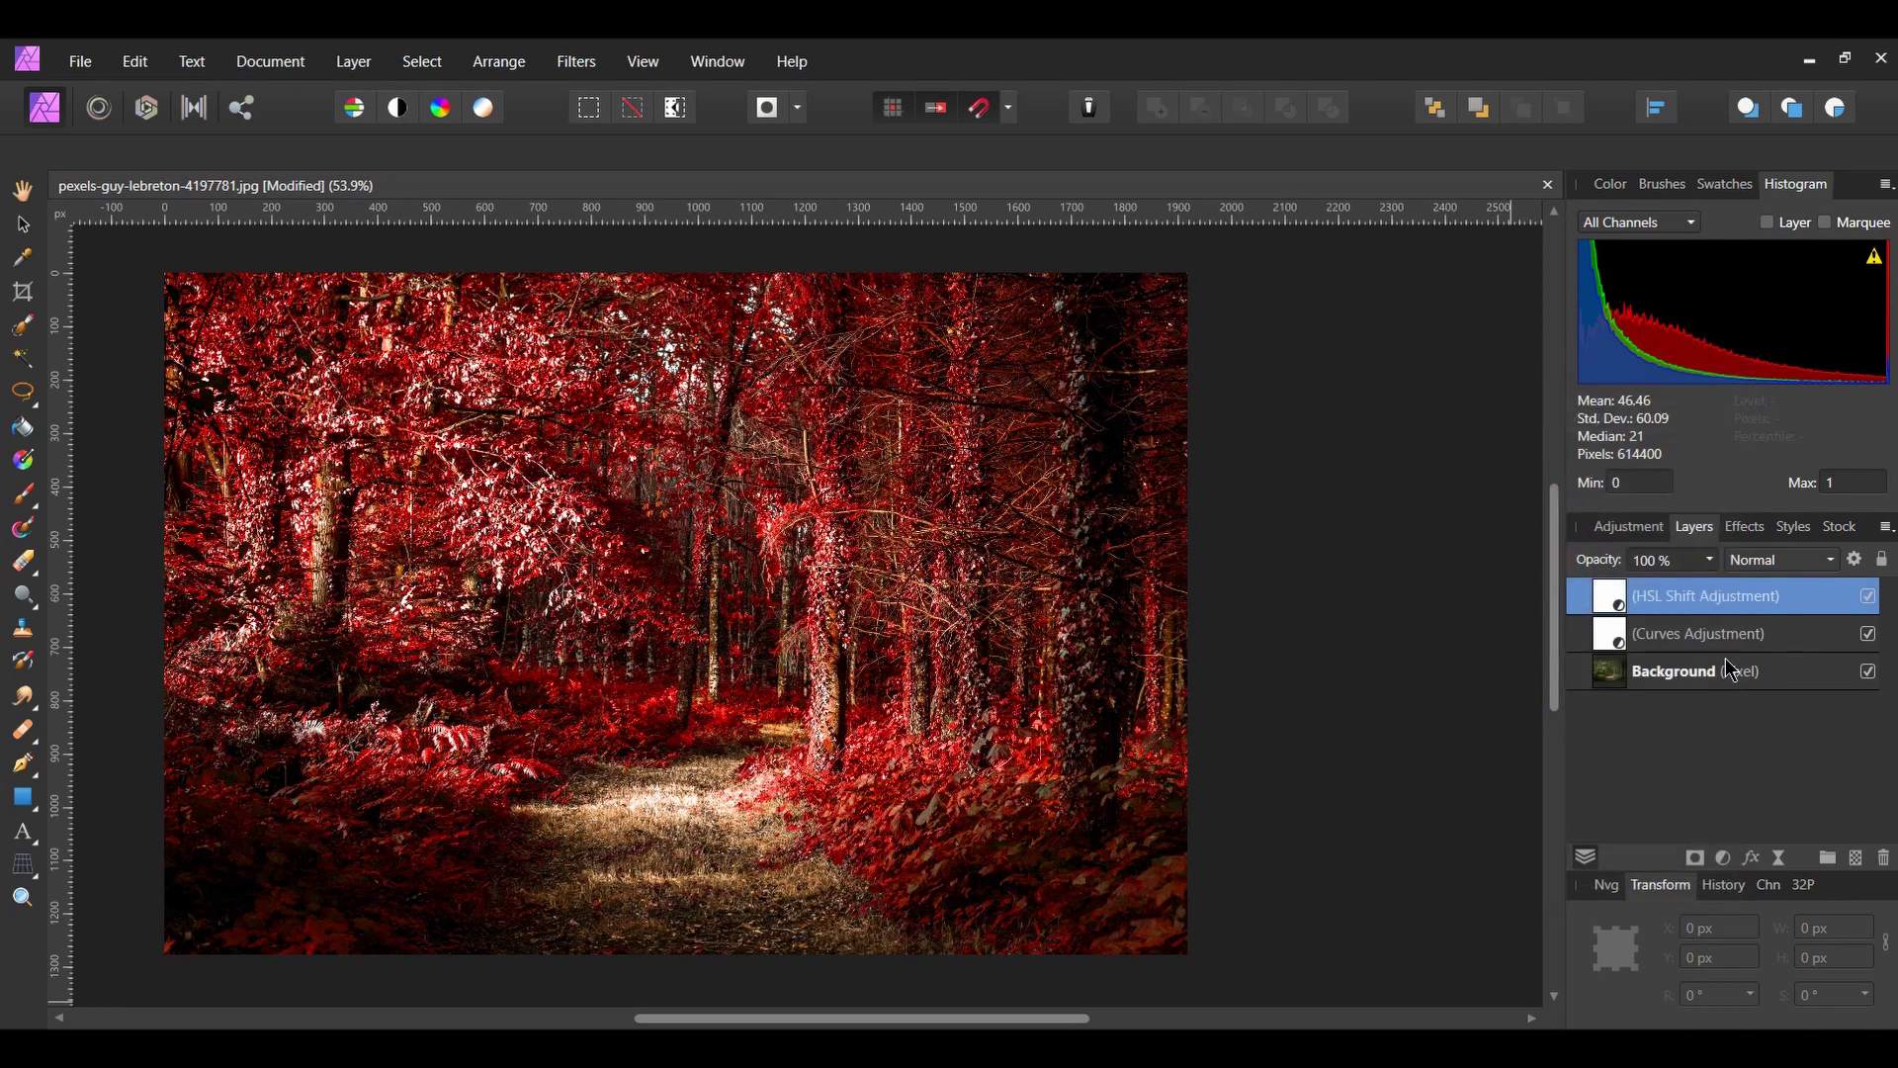
# Step: Add a mask to the HSL Shift layer and paint over the lower forest path to restore its tones
pyautogui.press('v')
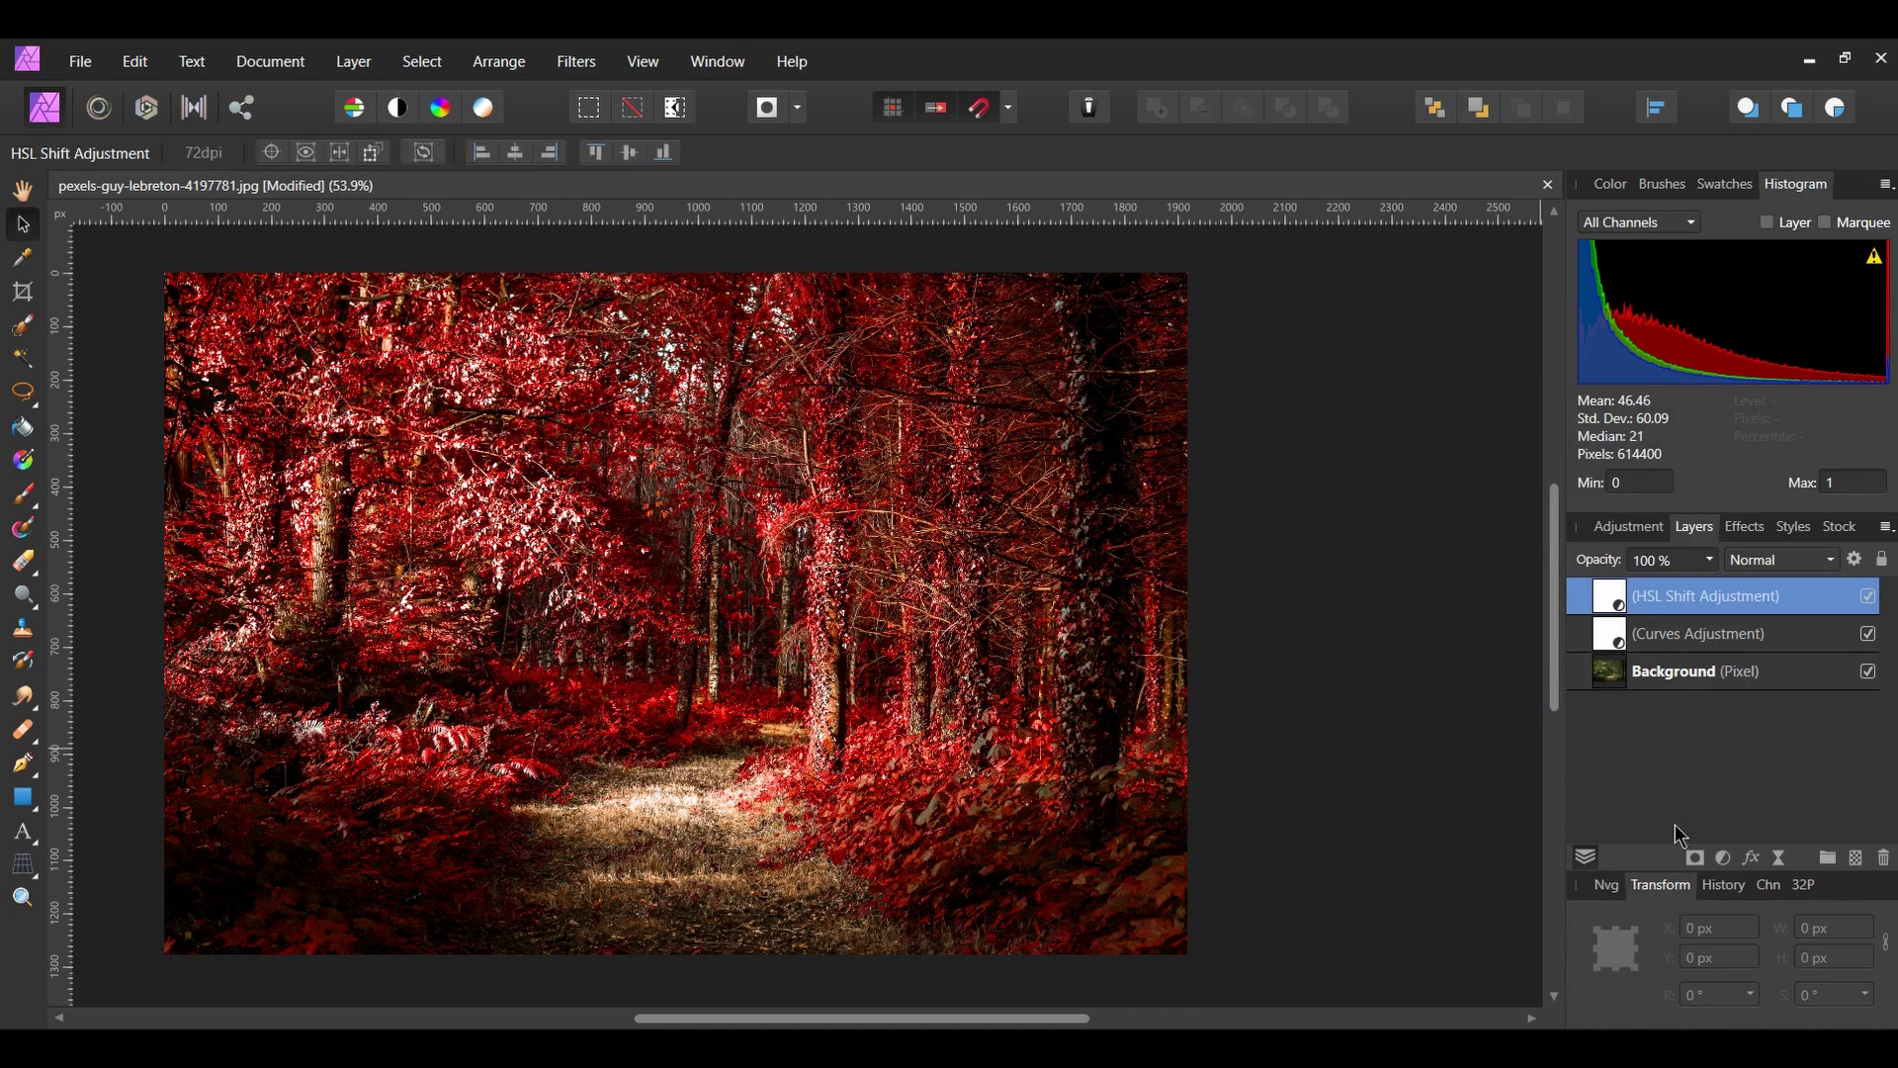
pyautogui.click(1694, 857)
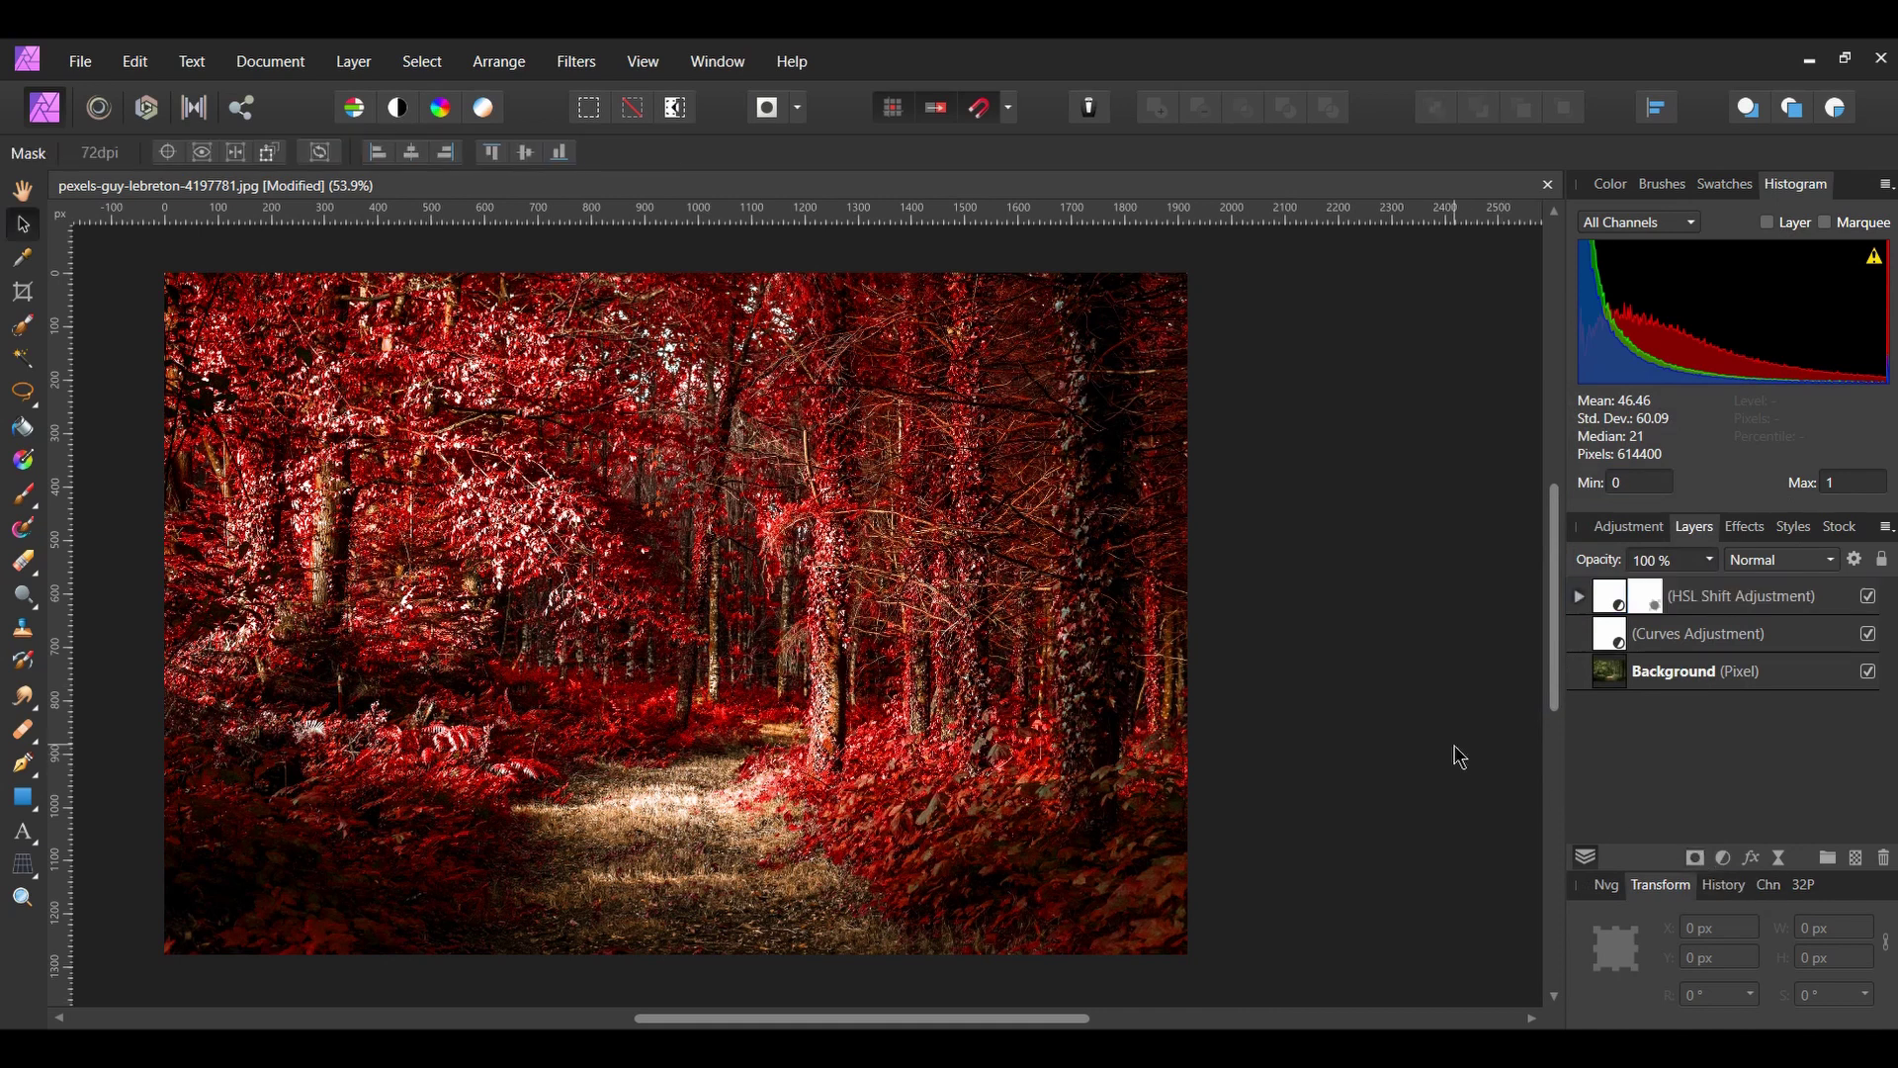
pyautogui.click(1579, 596)
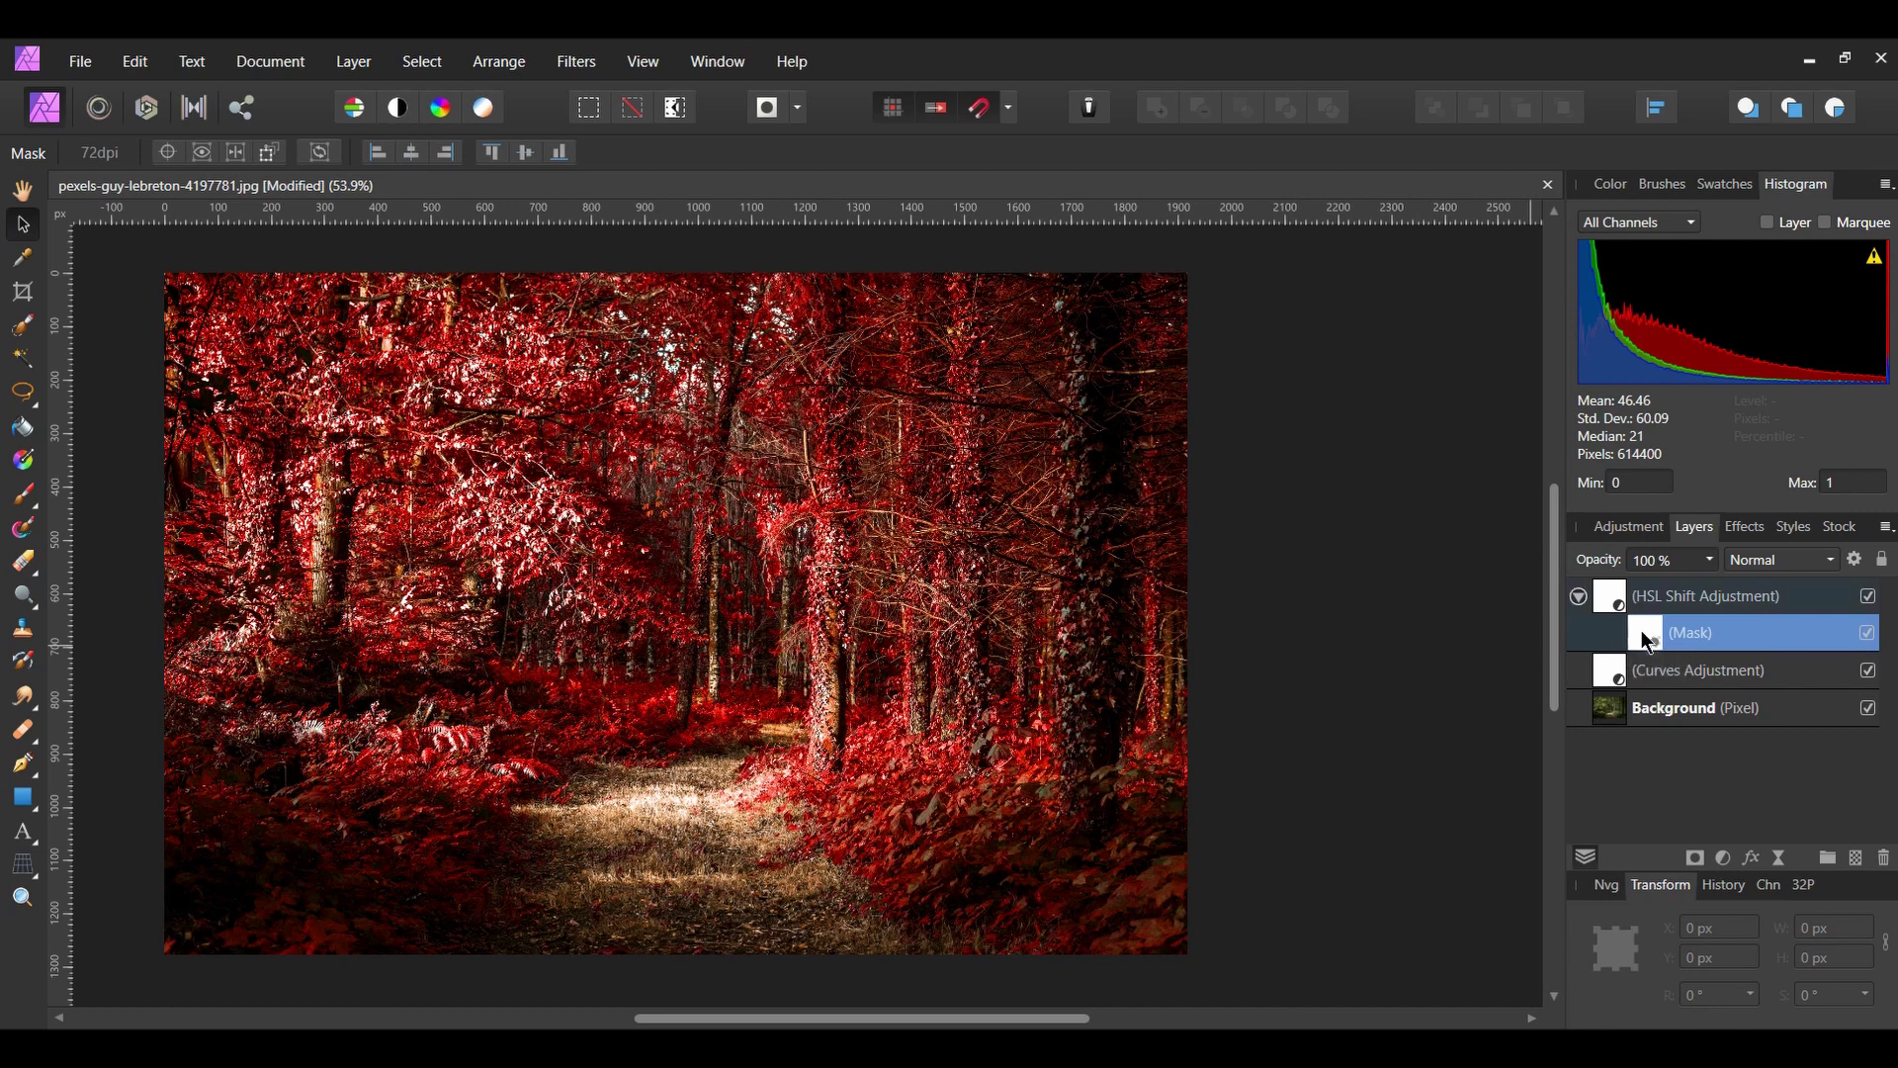
pyautogui.press('b')
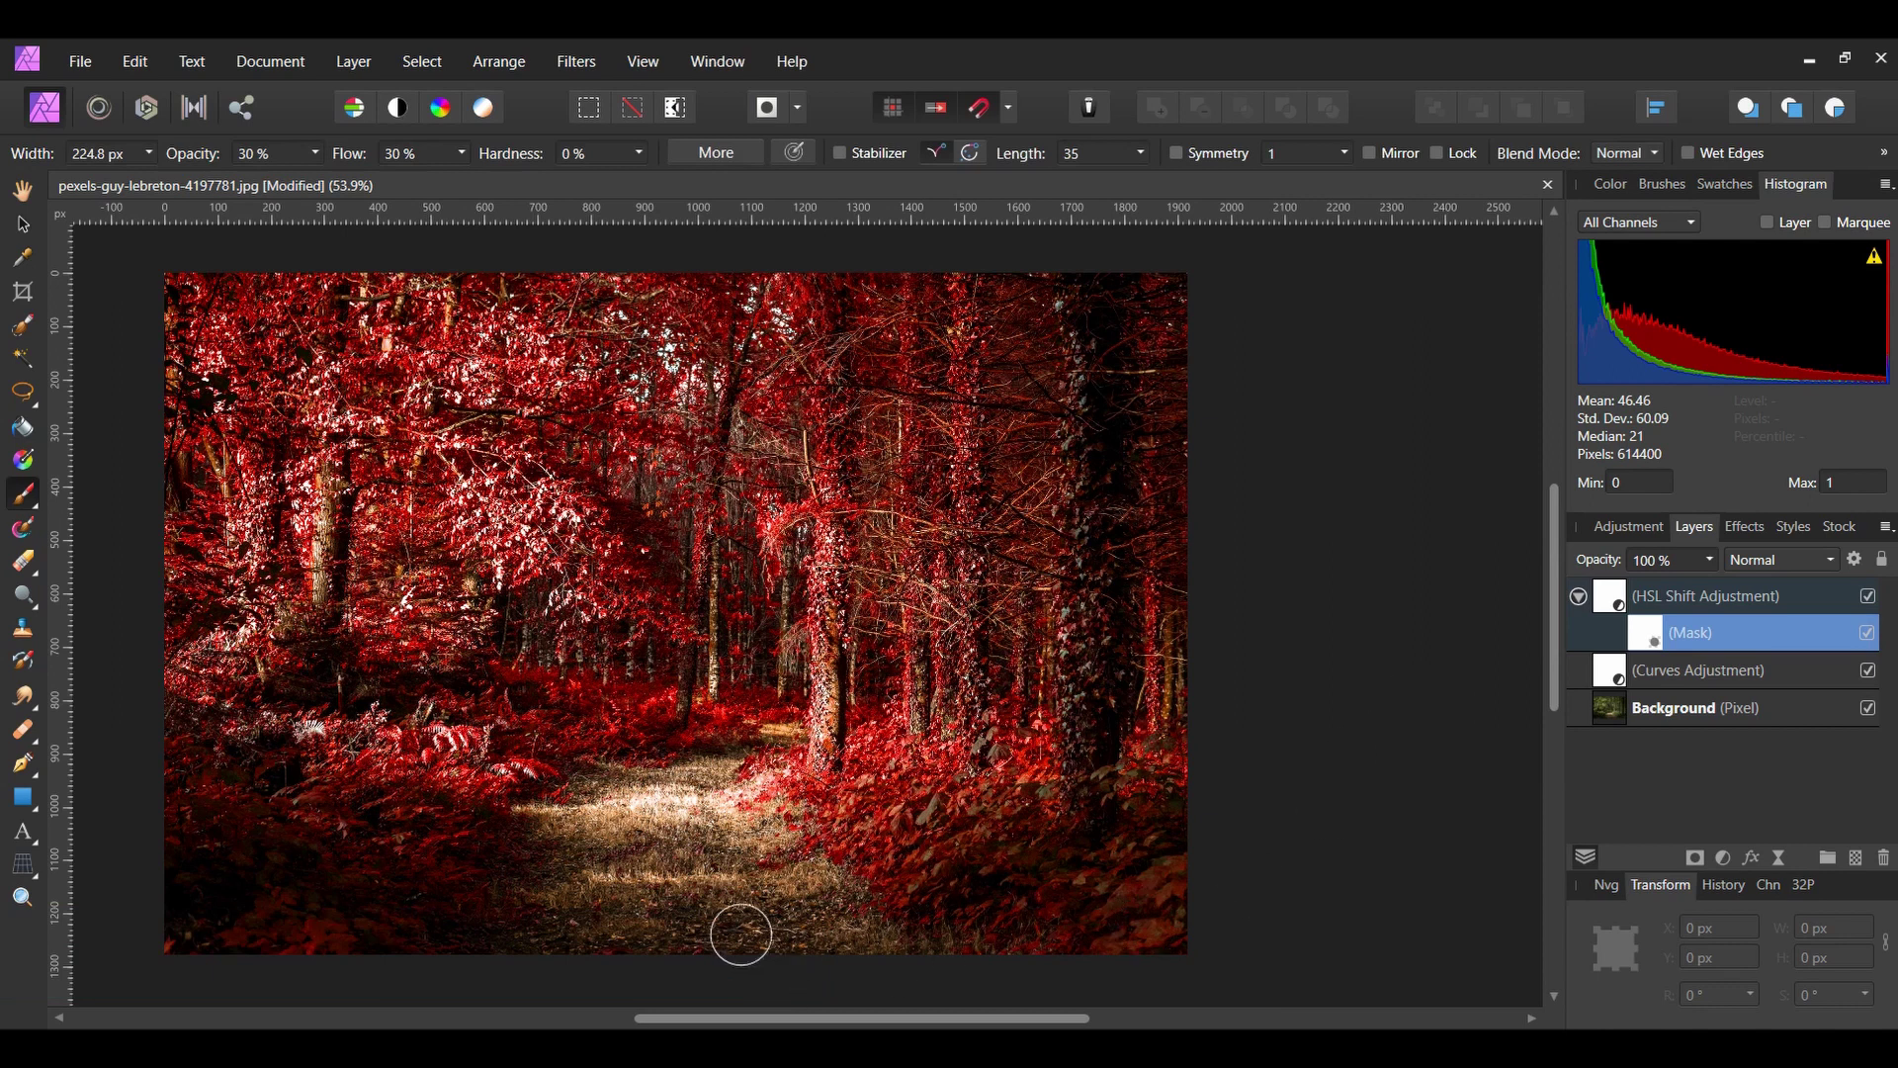
pyautogui.moveTo(654, 867)
pyautogui.mouseDown()
pyautogui.moveTo(638, 884)
pyautogui.moveTo(682, 885)
pyautogui.moveTo(758, 945)
pyautogui.mouseUp()
pyautogui.moveTo(718, 863)
pyautogui.mouseDown()
pyautogui.moveTo(669, 802)
pyautogui.moveTo(723, 845)
pyautogui.mouseUp()
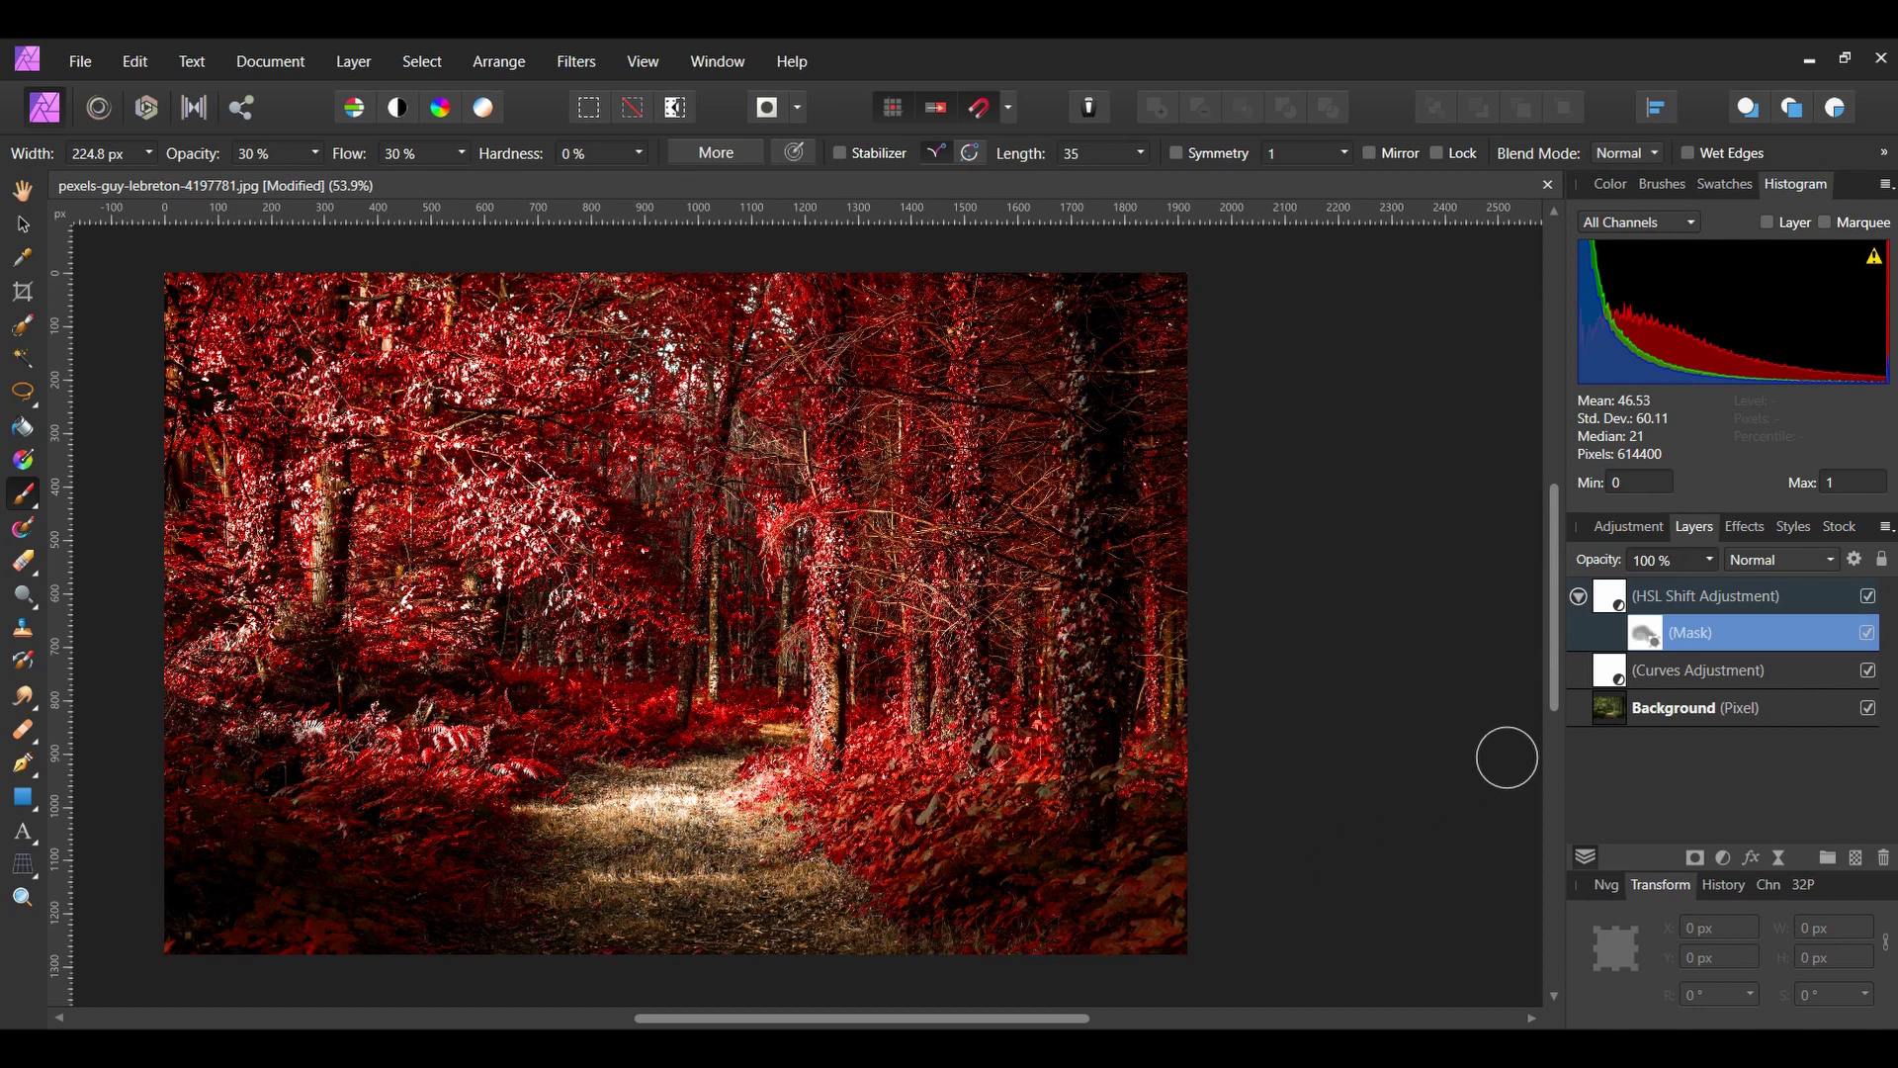
# Step: Add a second Curves layer and S-curve the Red channel: raise midtones, lower shadows
pyautogui.press('v')
pyautogui.click(1723, 858)
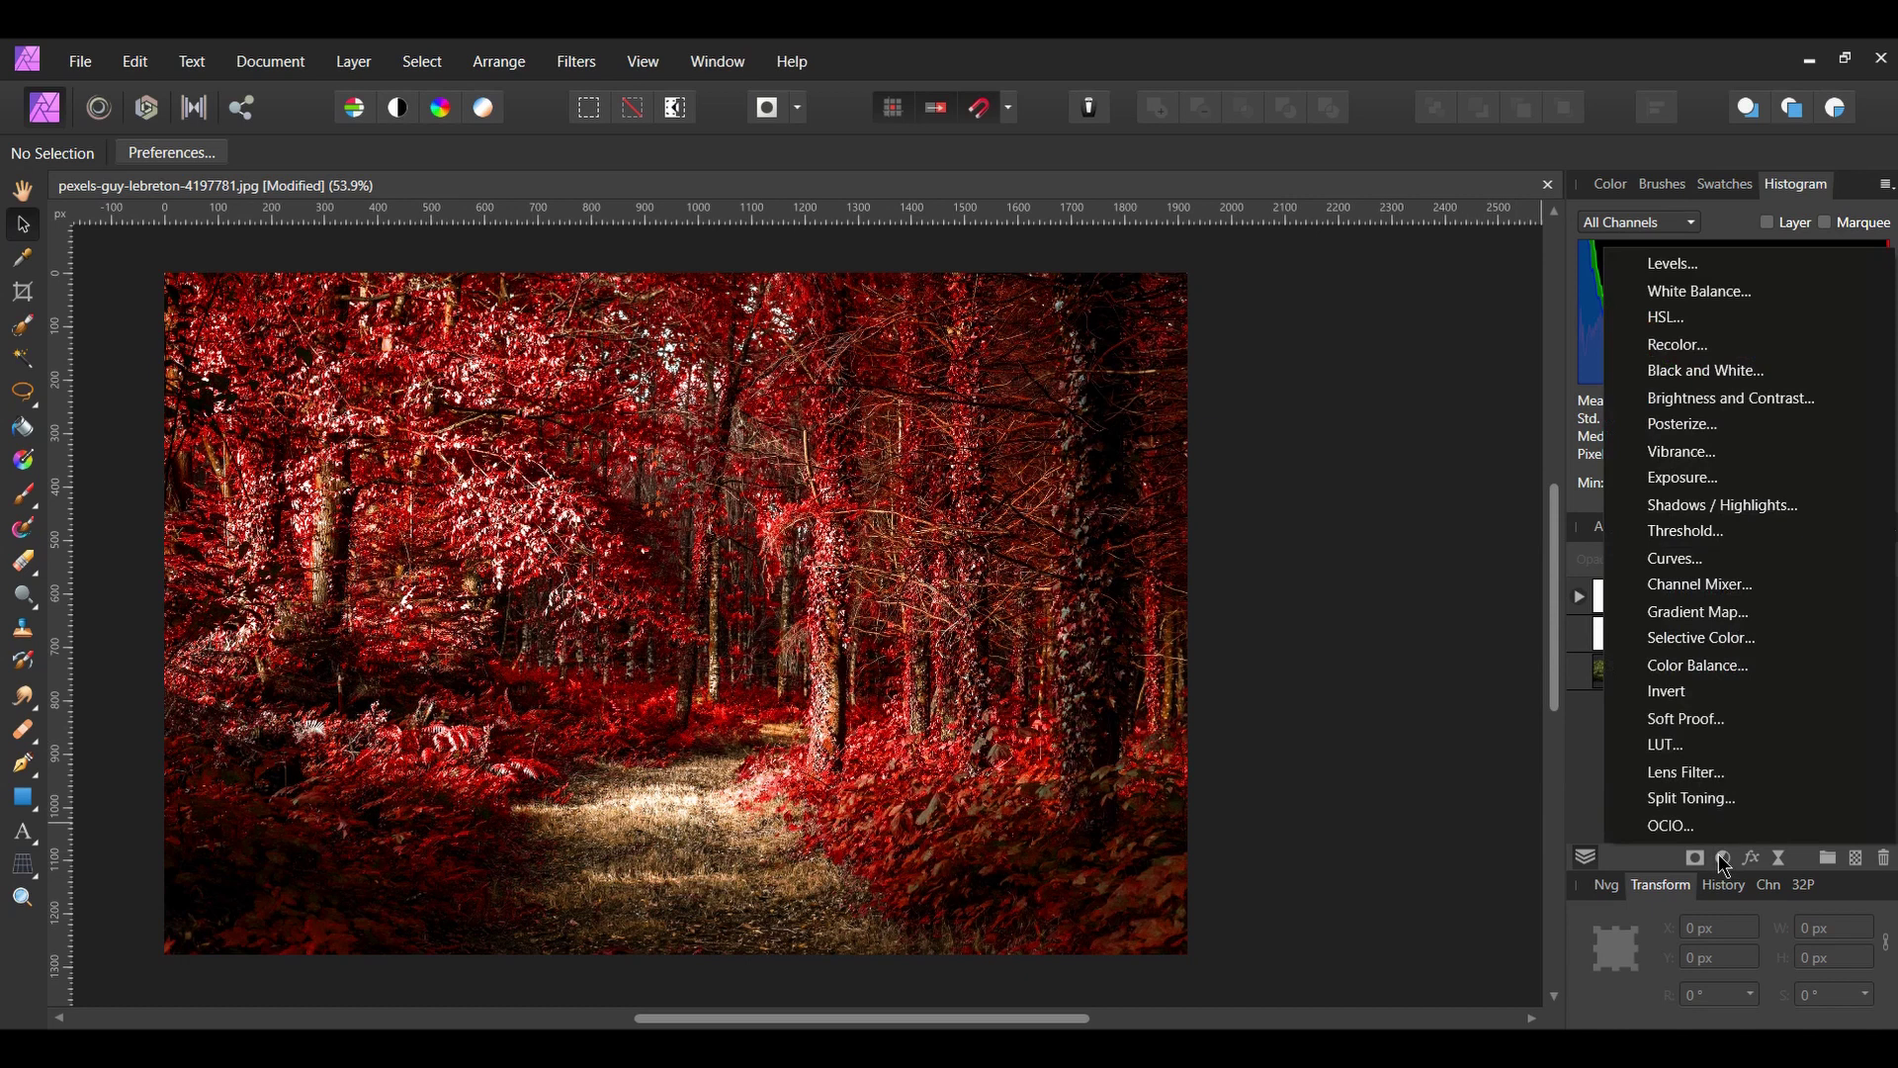
pyautogui.click(1633, 576)
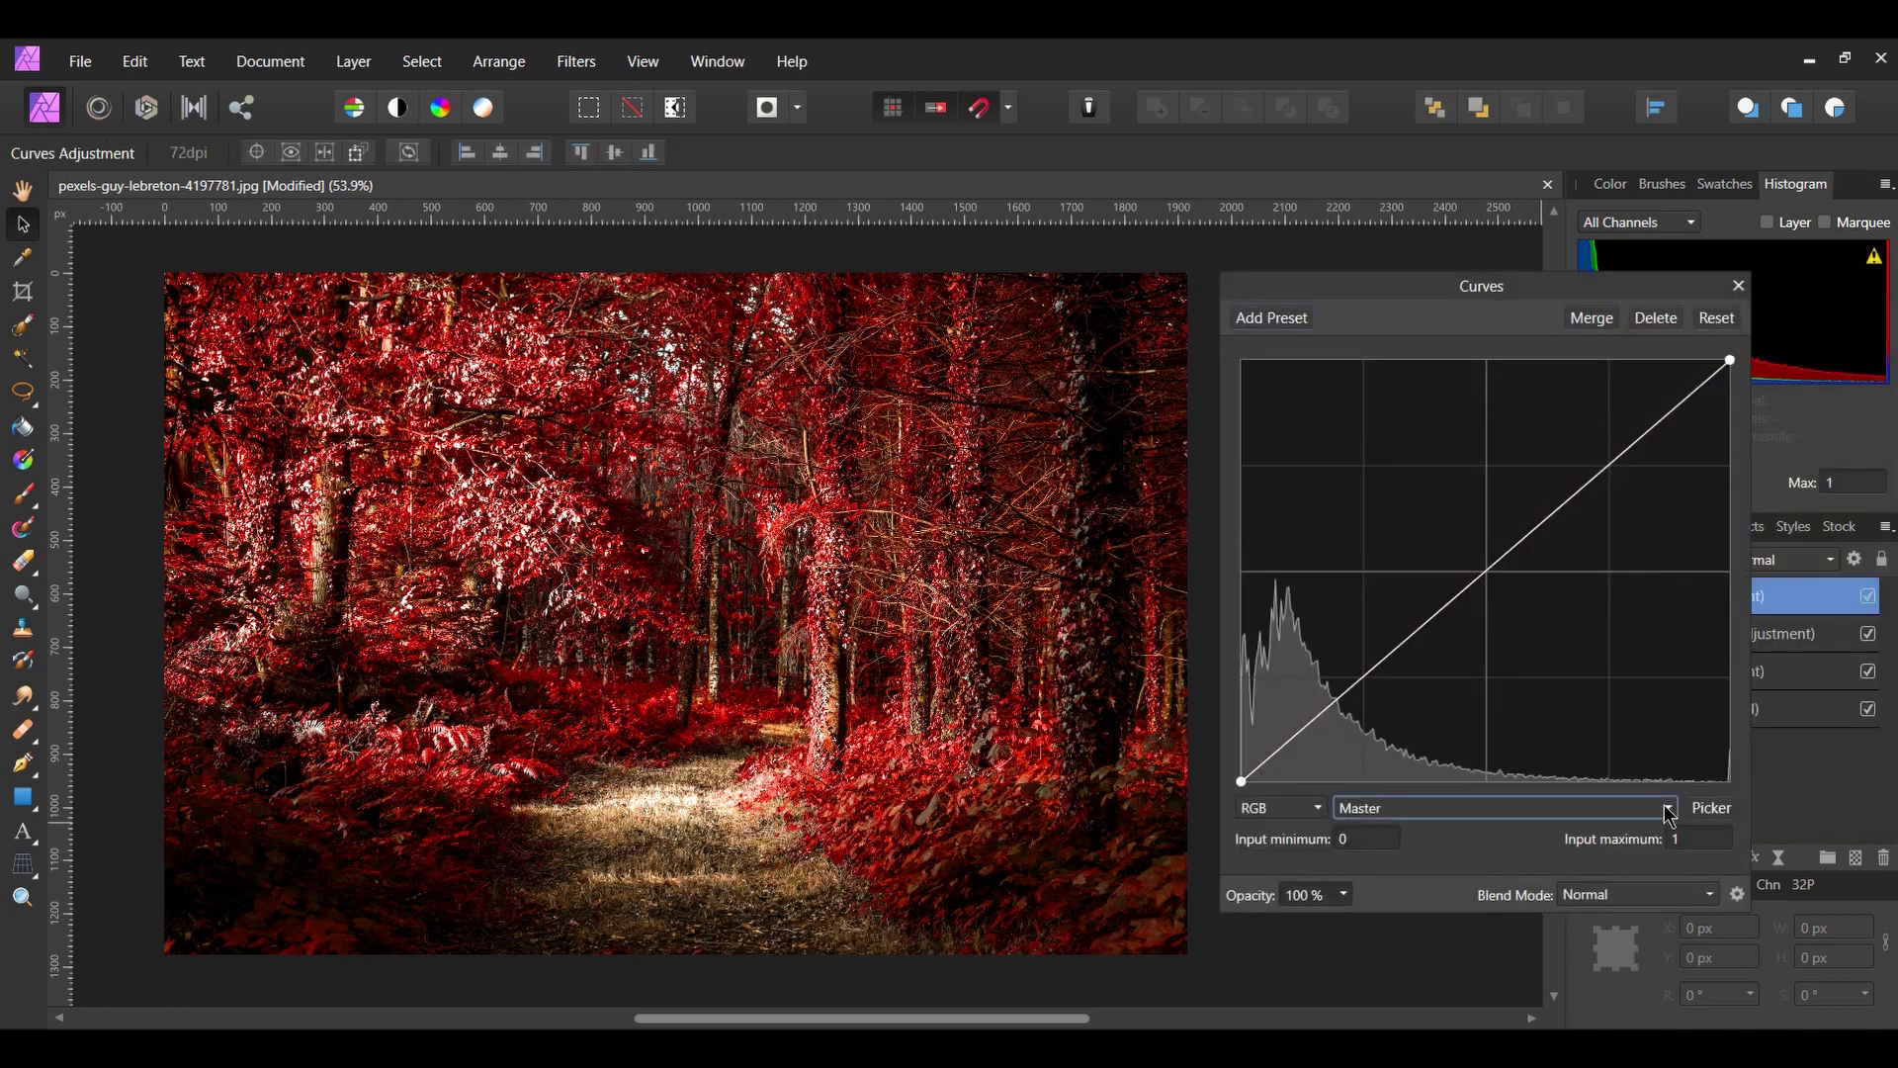
pyautogui.click(1463, 809)
pyautogui.click(1461, 879)
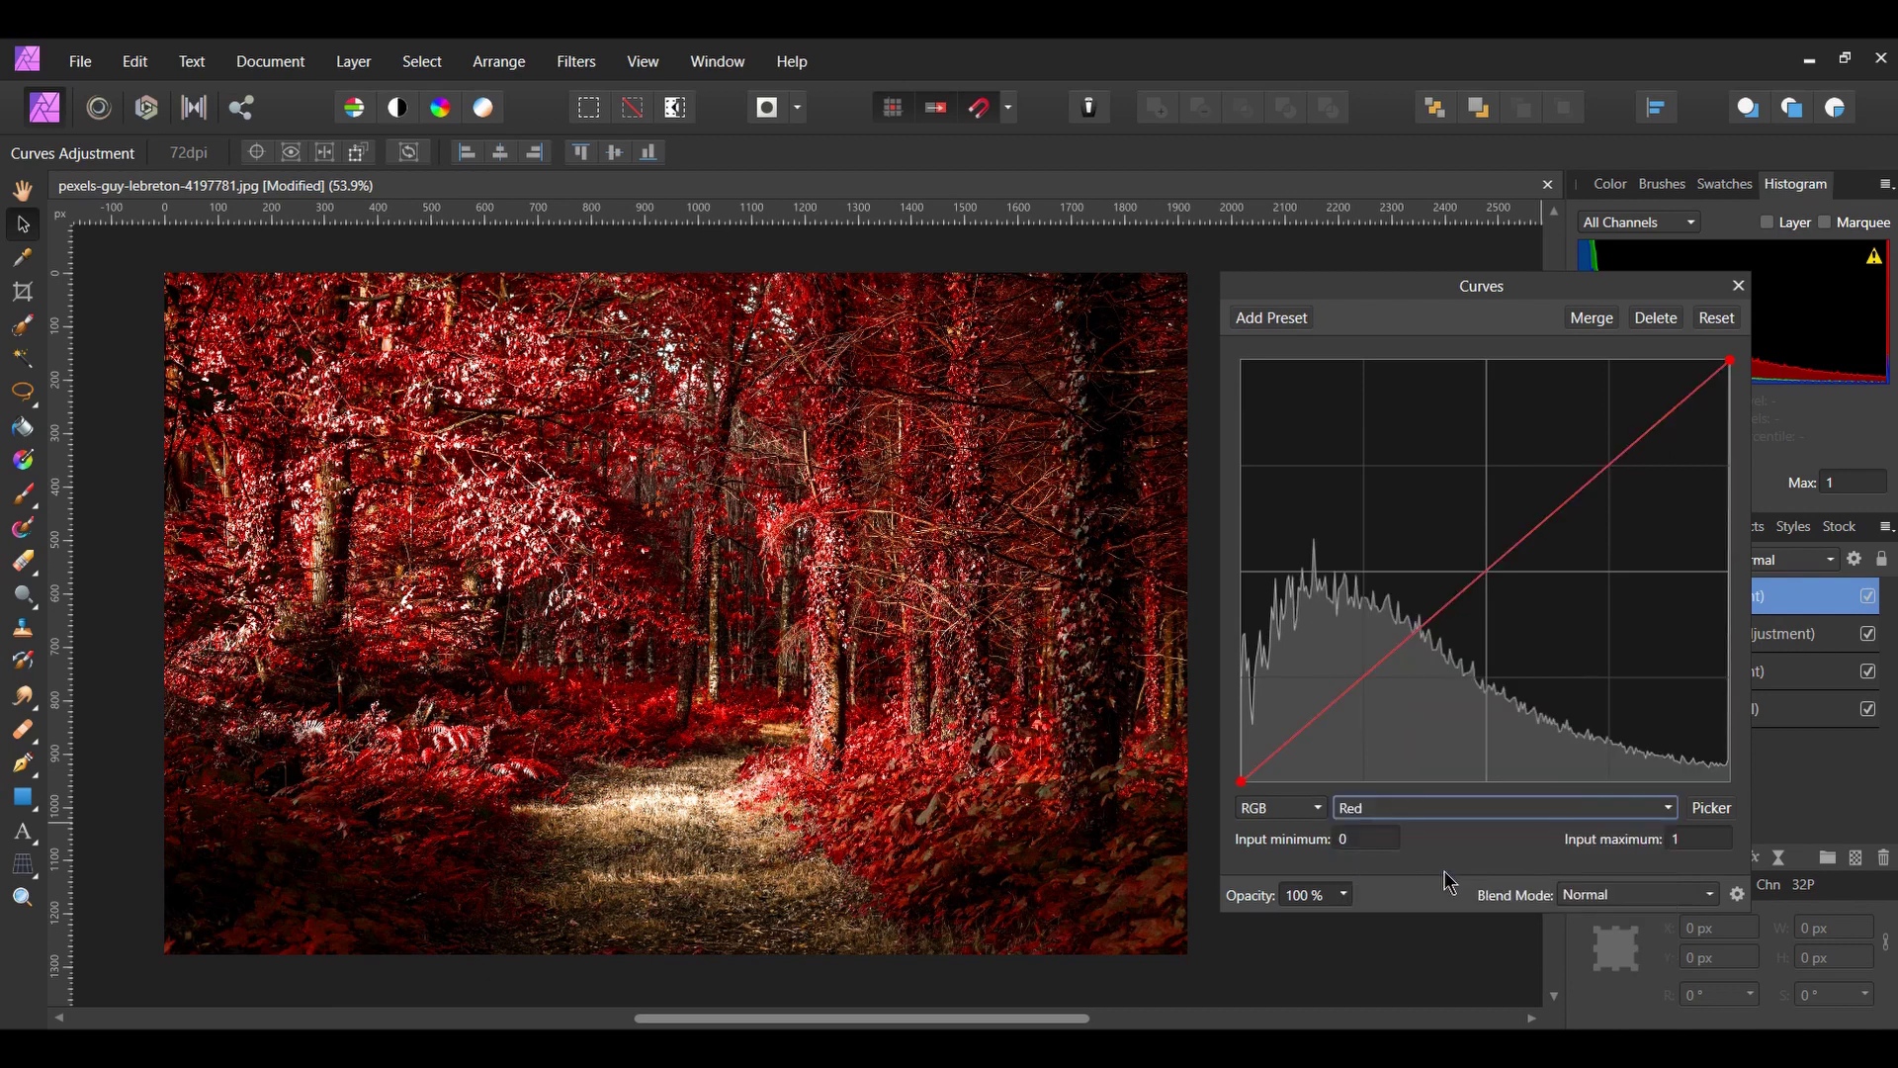
pyautogui.click(1604, 471)
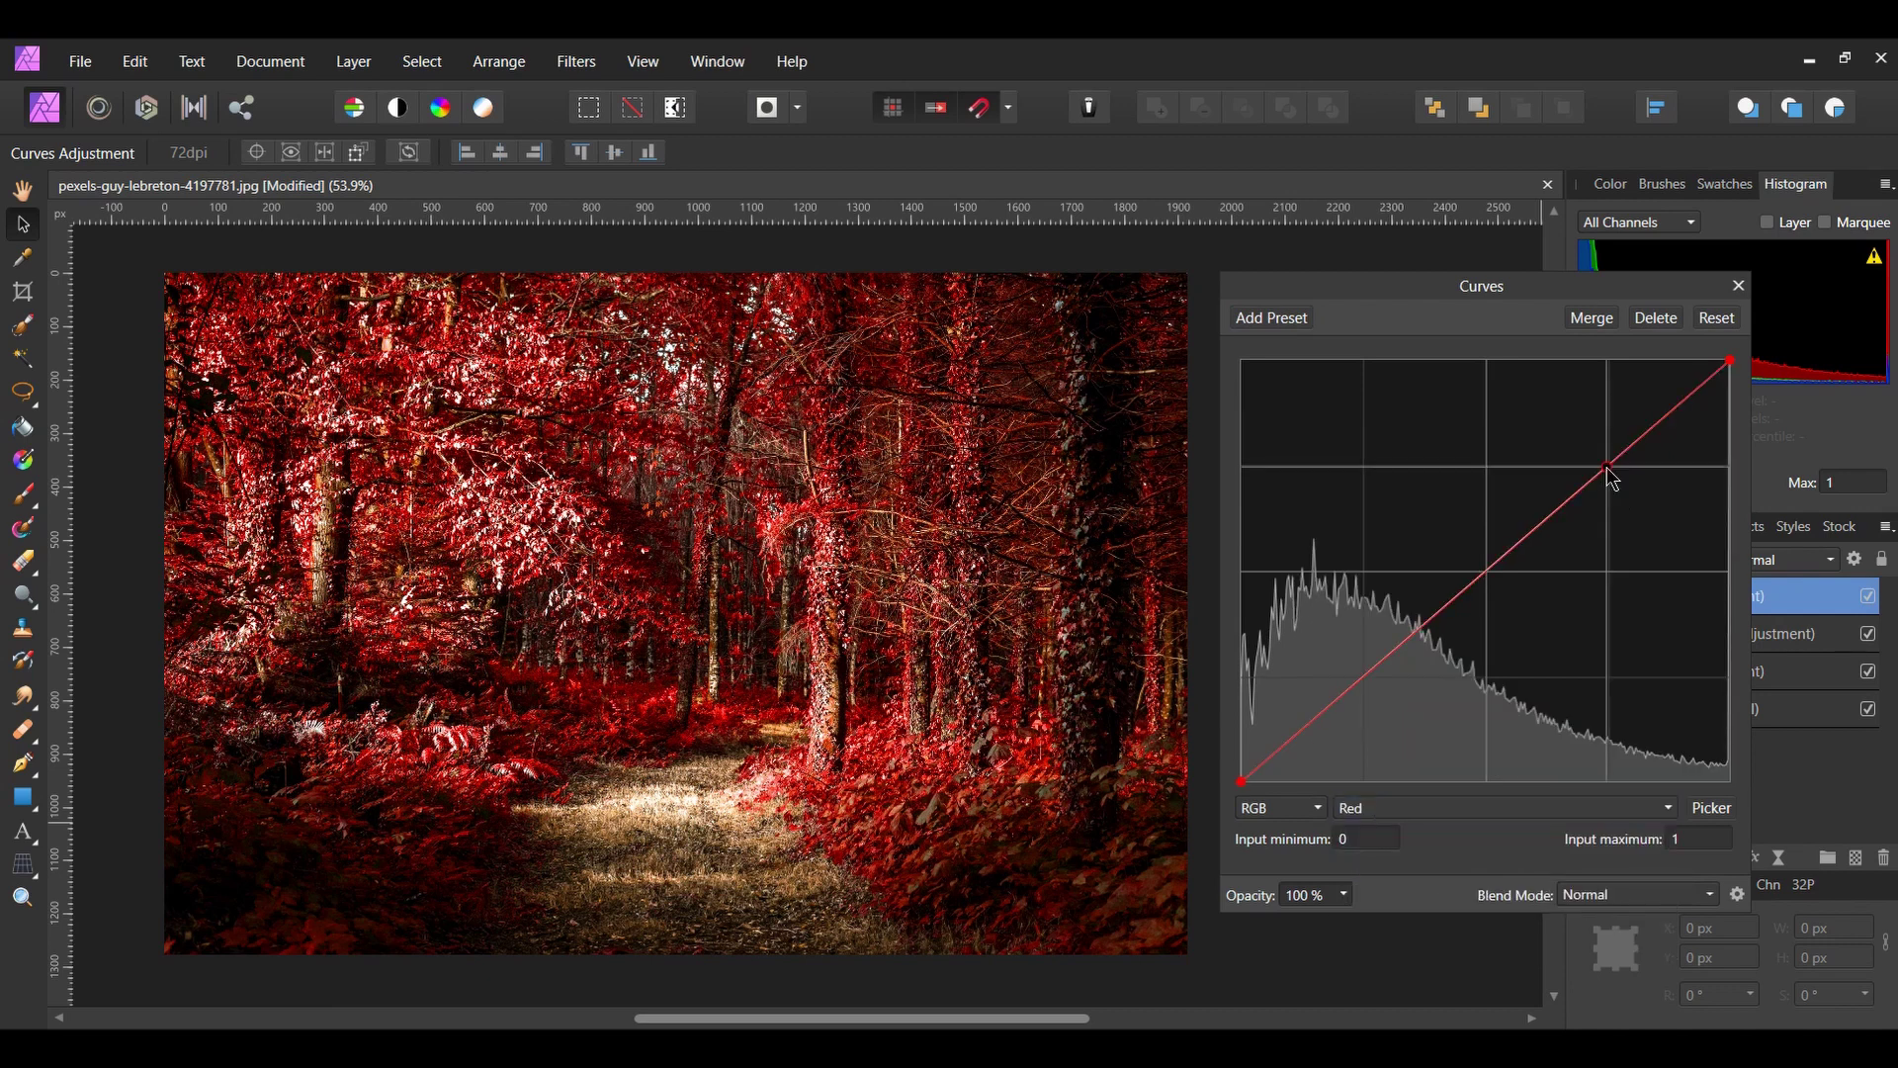
pyautogui.moveTo(1607, 471); pyautogui.dragTo(1609, 457)
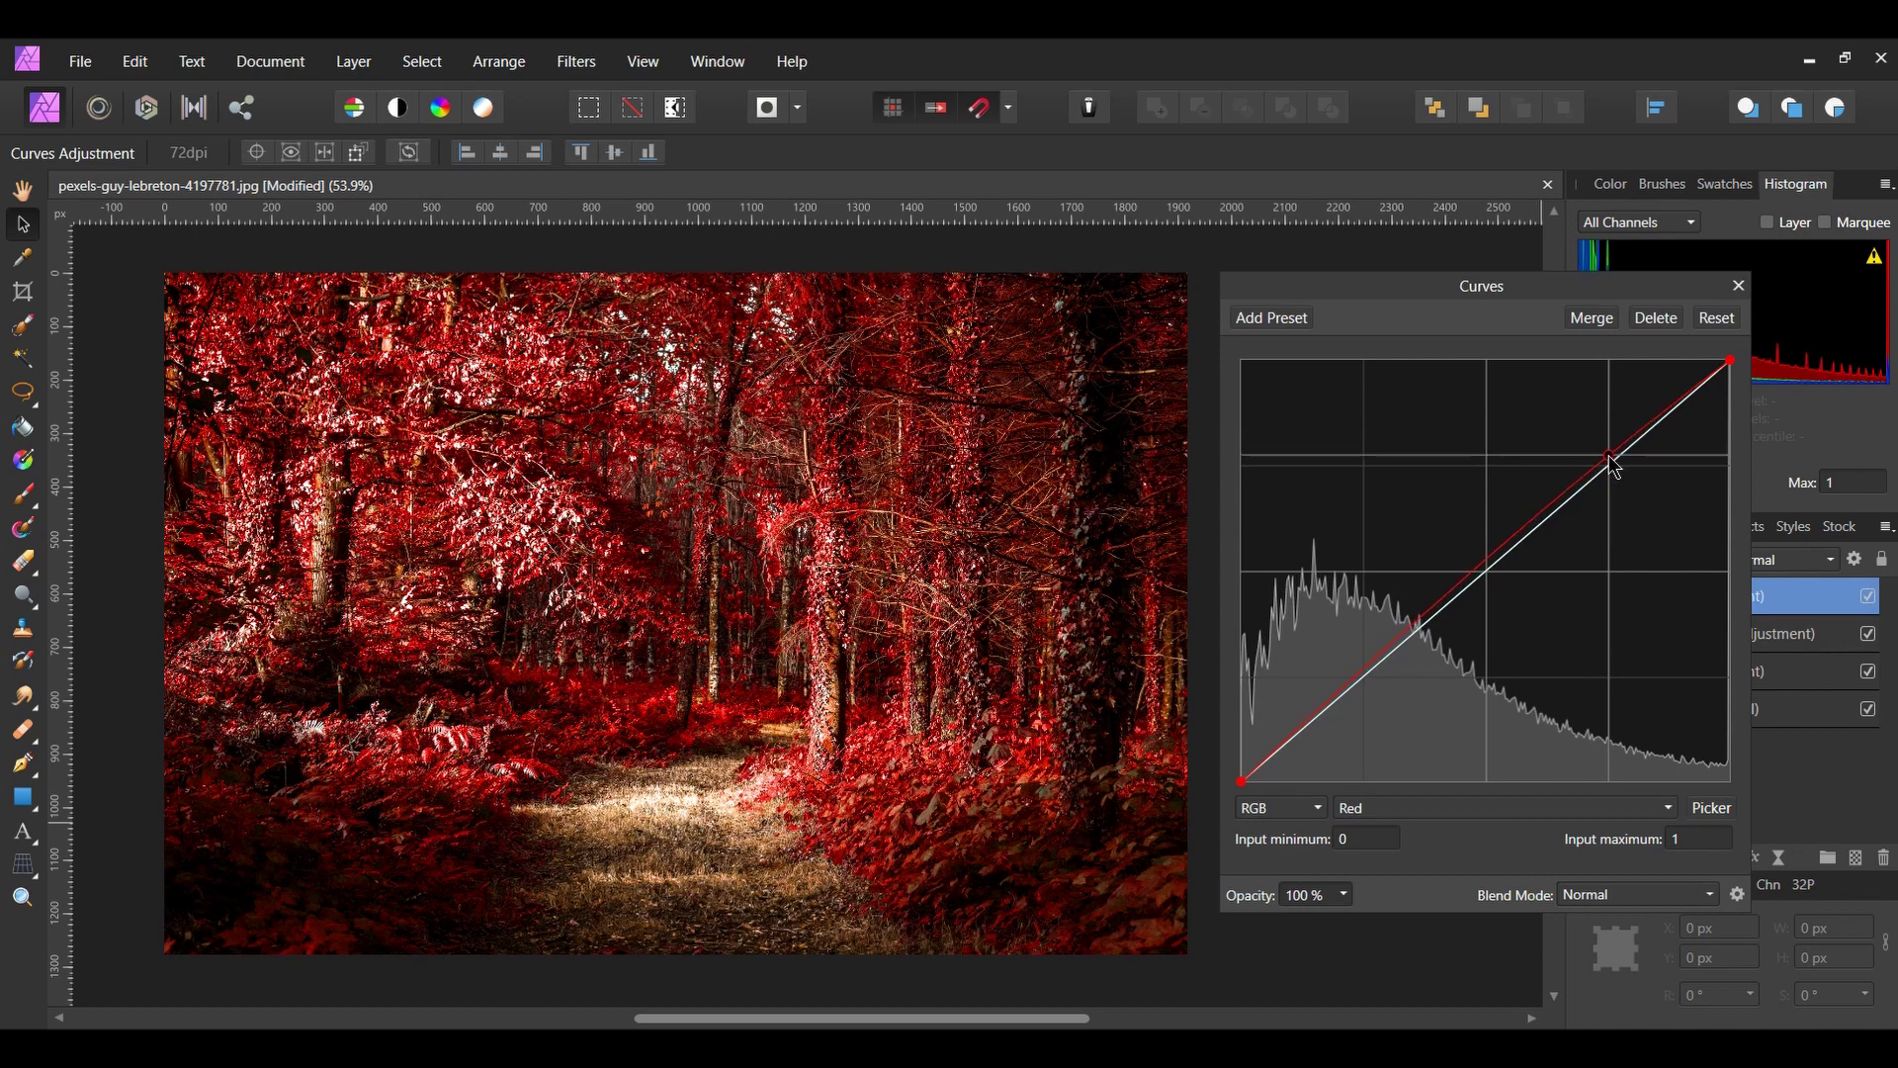
pyautogui.click(1333, 698)
pyautogui.moveTo(1335, 700); pyautogui.dragTo(1340, 706)
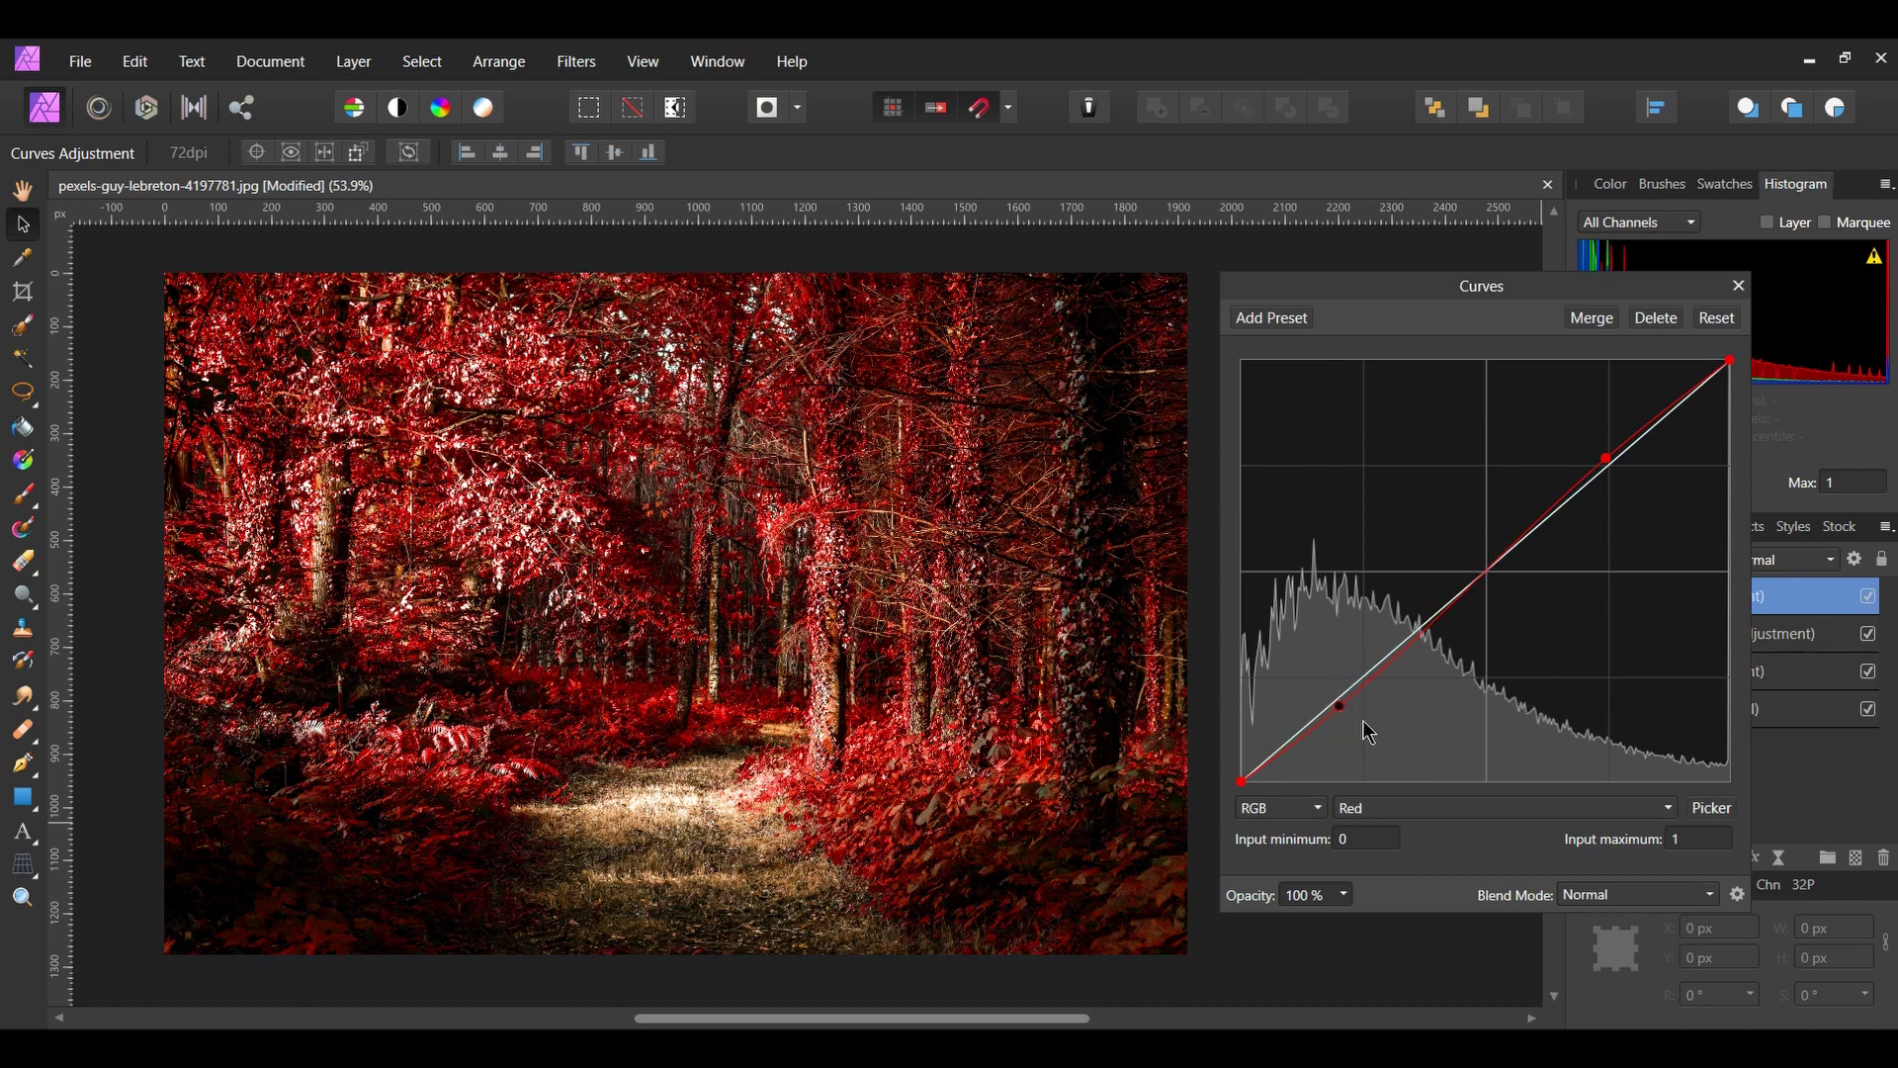
# Step: Pull the Green channel curve slightly down in the midtones
pyautogui.click(1496, 811)
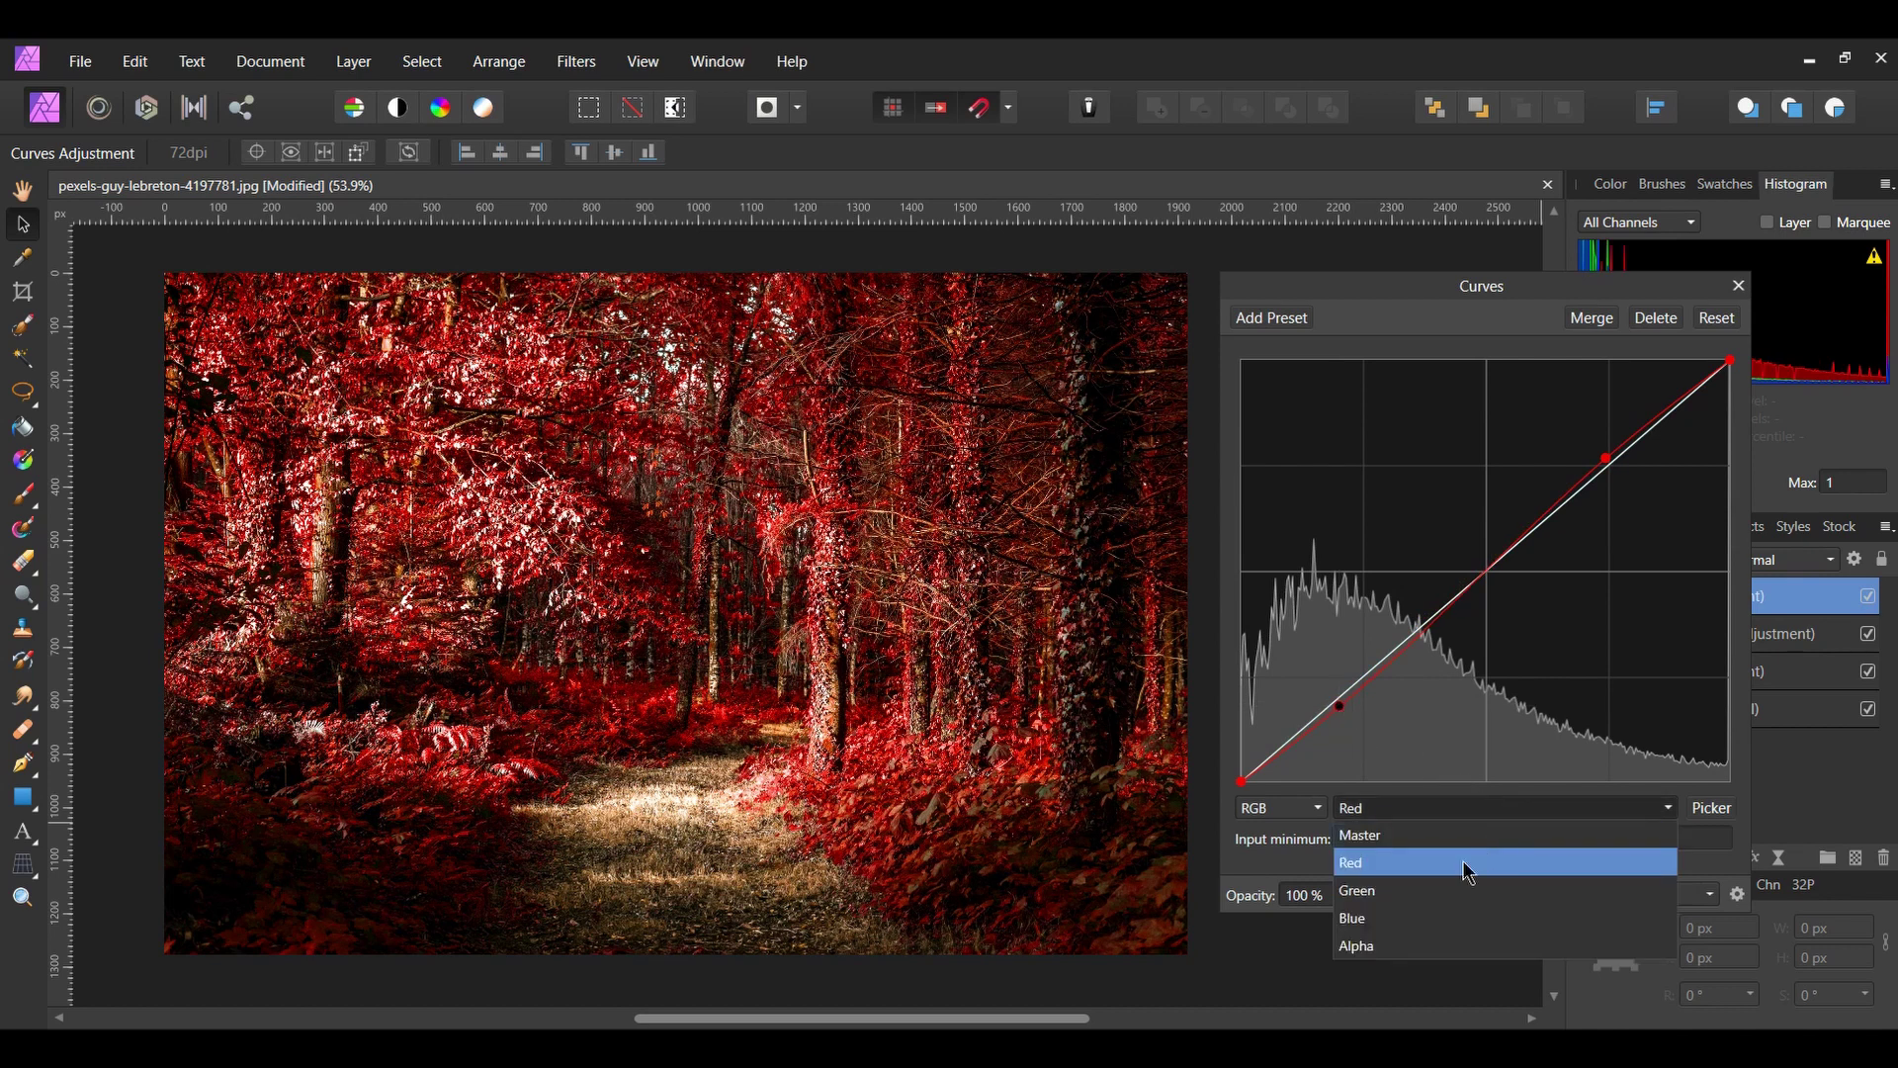
pyautogui.click(1429, 892)
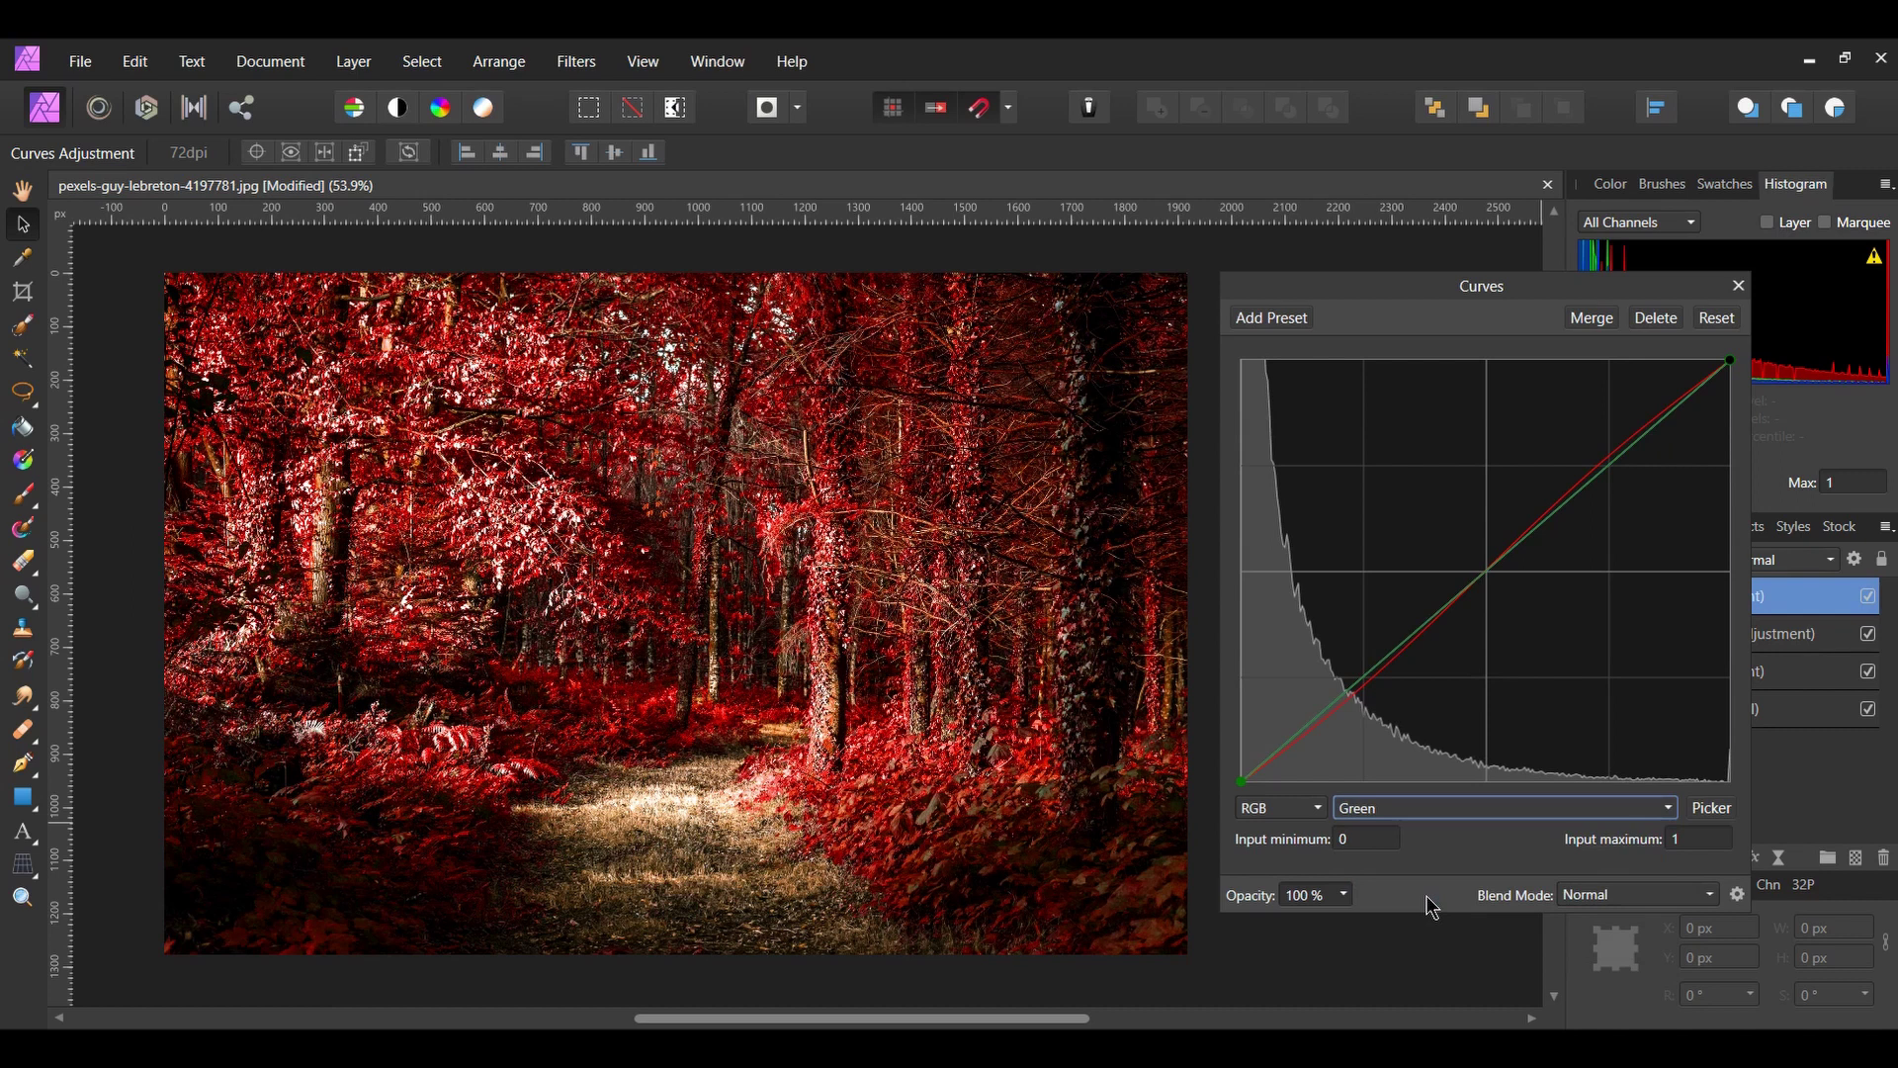
pyautogui.moveTo(1483, 573)
pyautogui.mouseDown()
pyautogui.moveTo(1501, 598)
pyautogui.moveTo(1476, 594)
pyautogui.mouseUp()
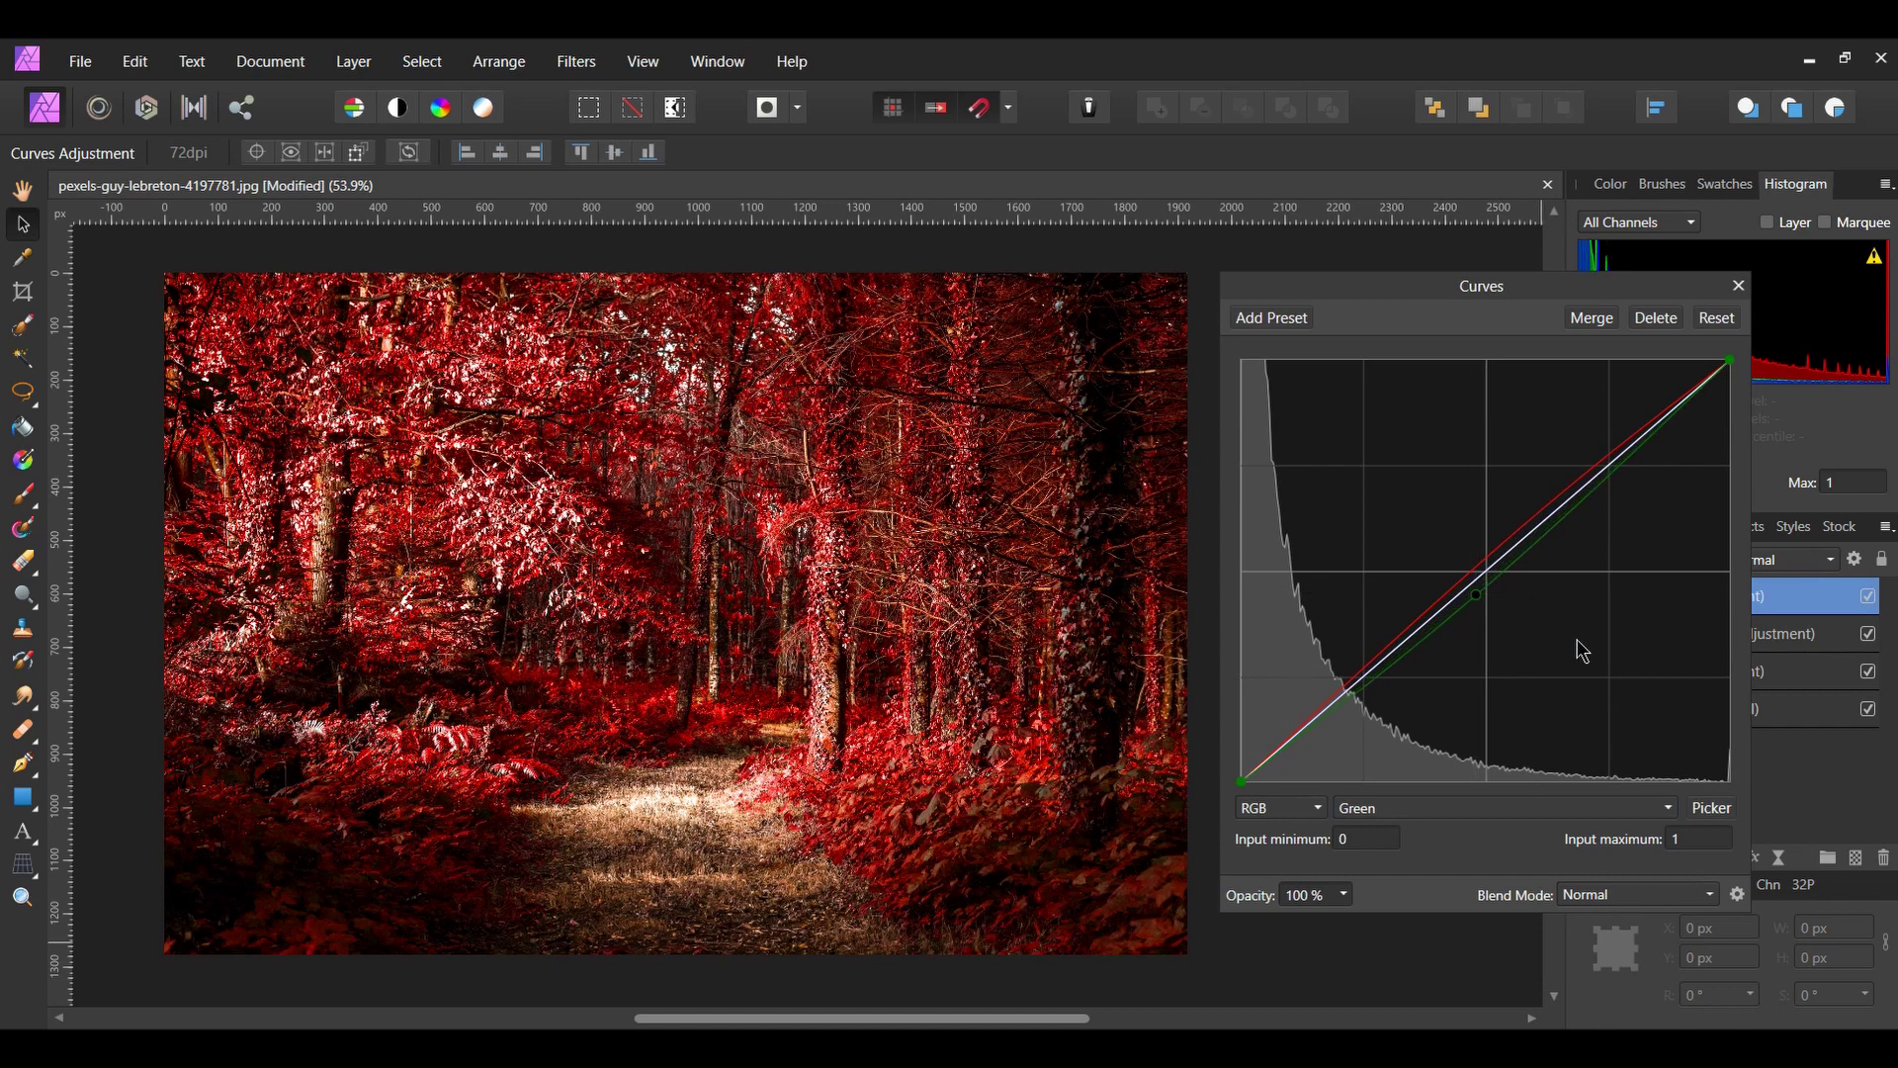
pyautogui.click(1669, 810)
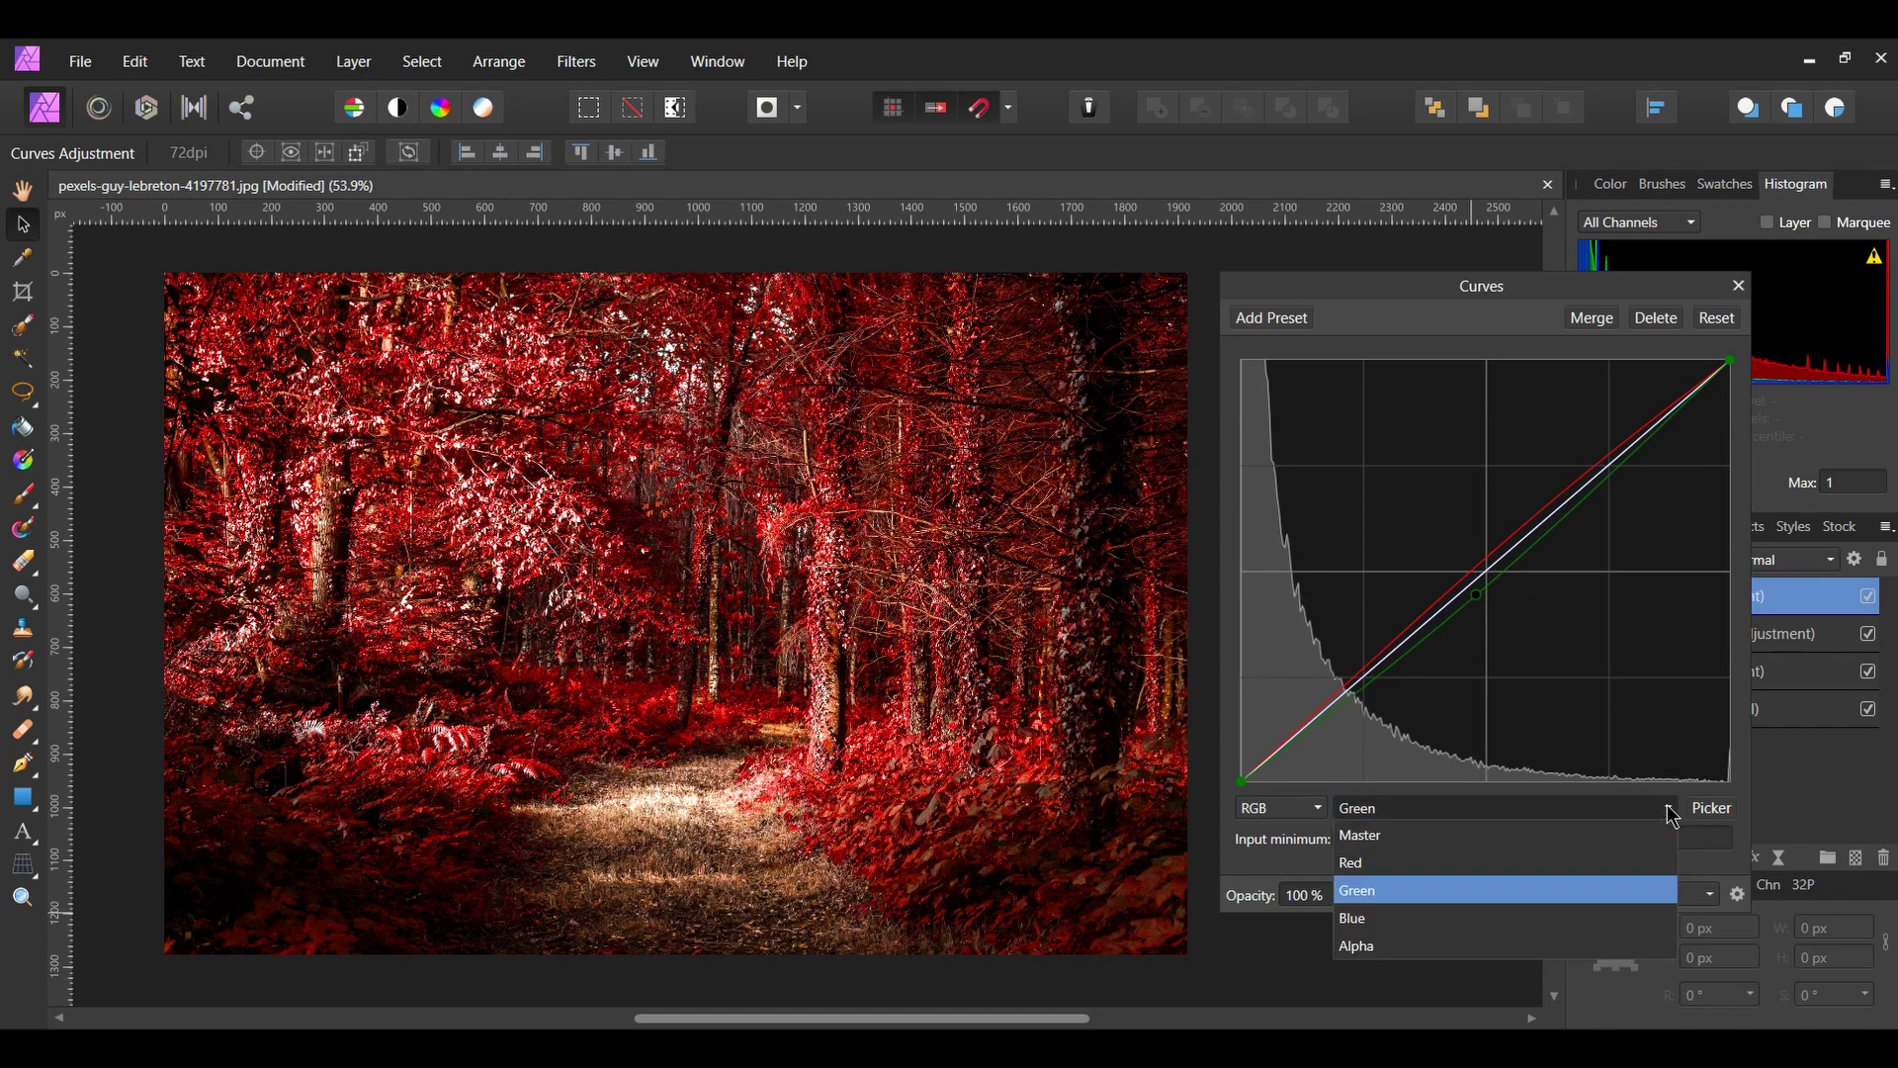
# Step: Lift the Blue curve's black end and lower its midtones and highlights slightly
pyautogui.click(1423, 925)
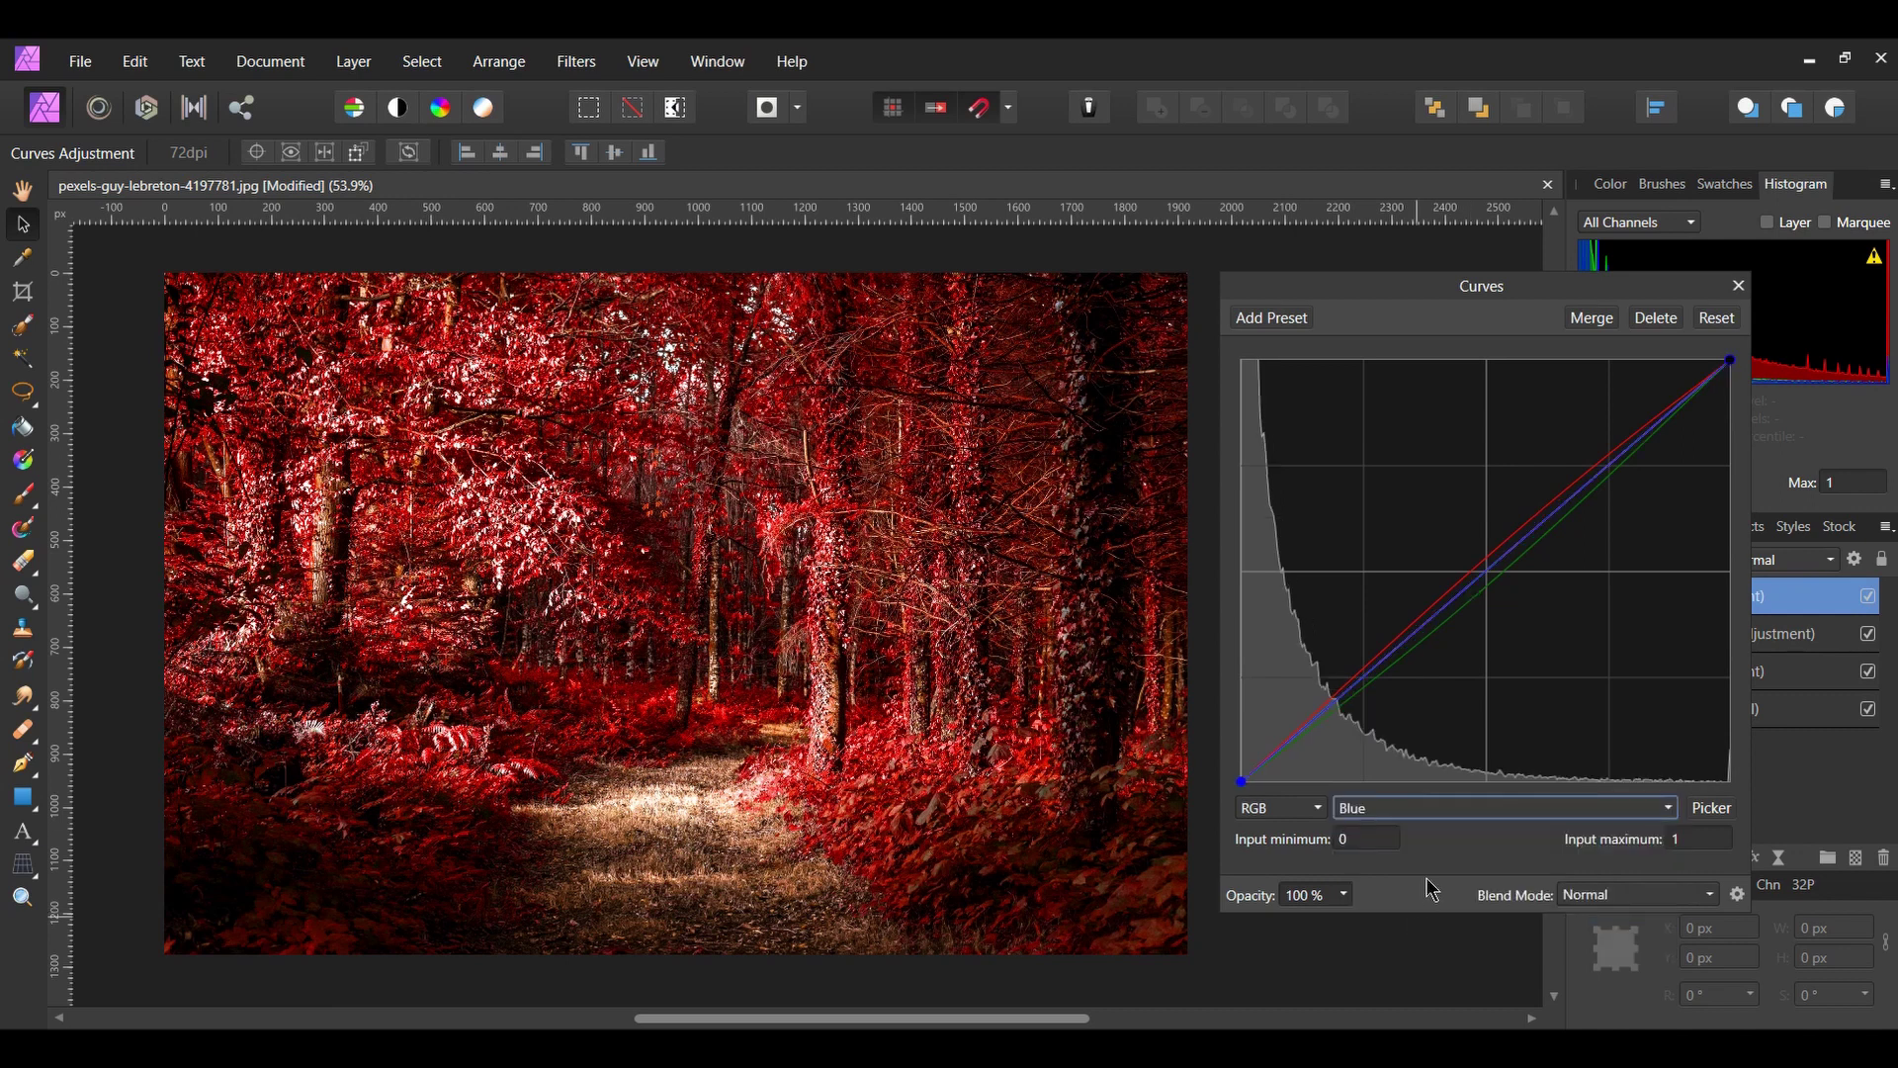
pyautogui.moveTo(1241, 781); pyautogui.dragTo(1238, 774)
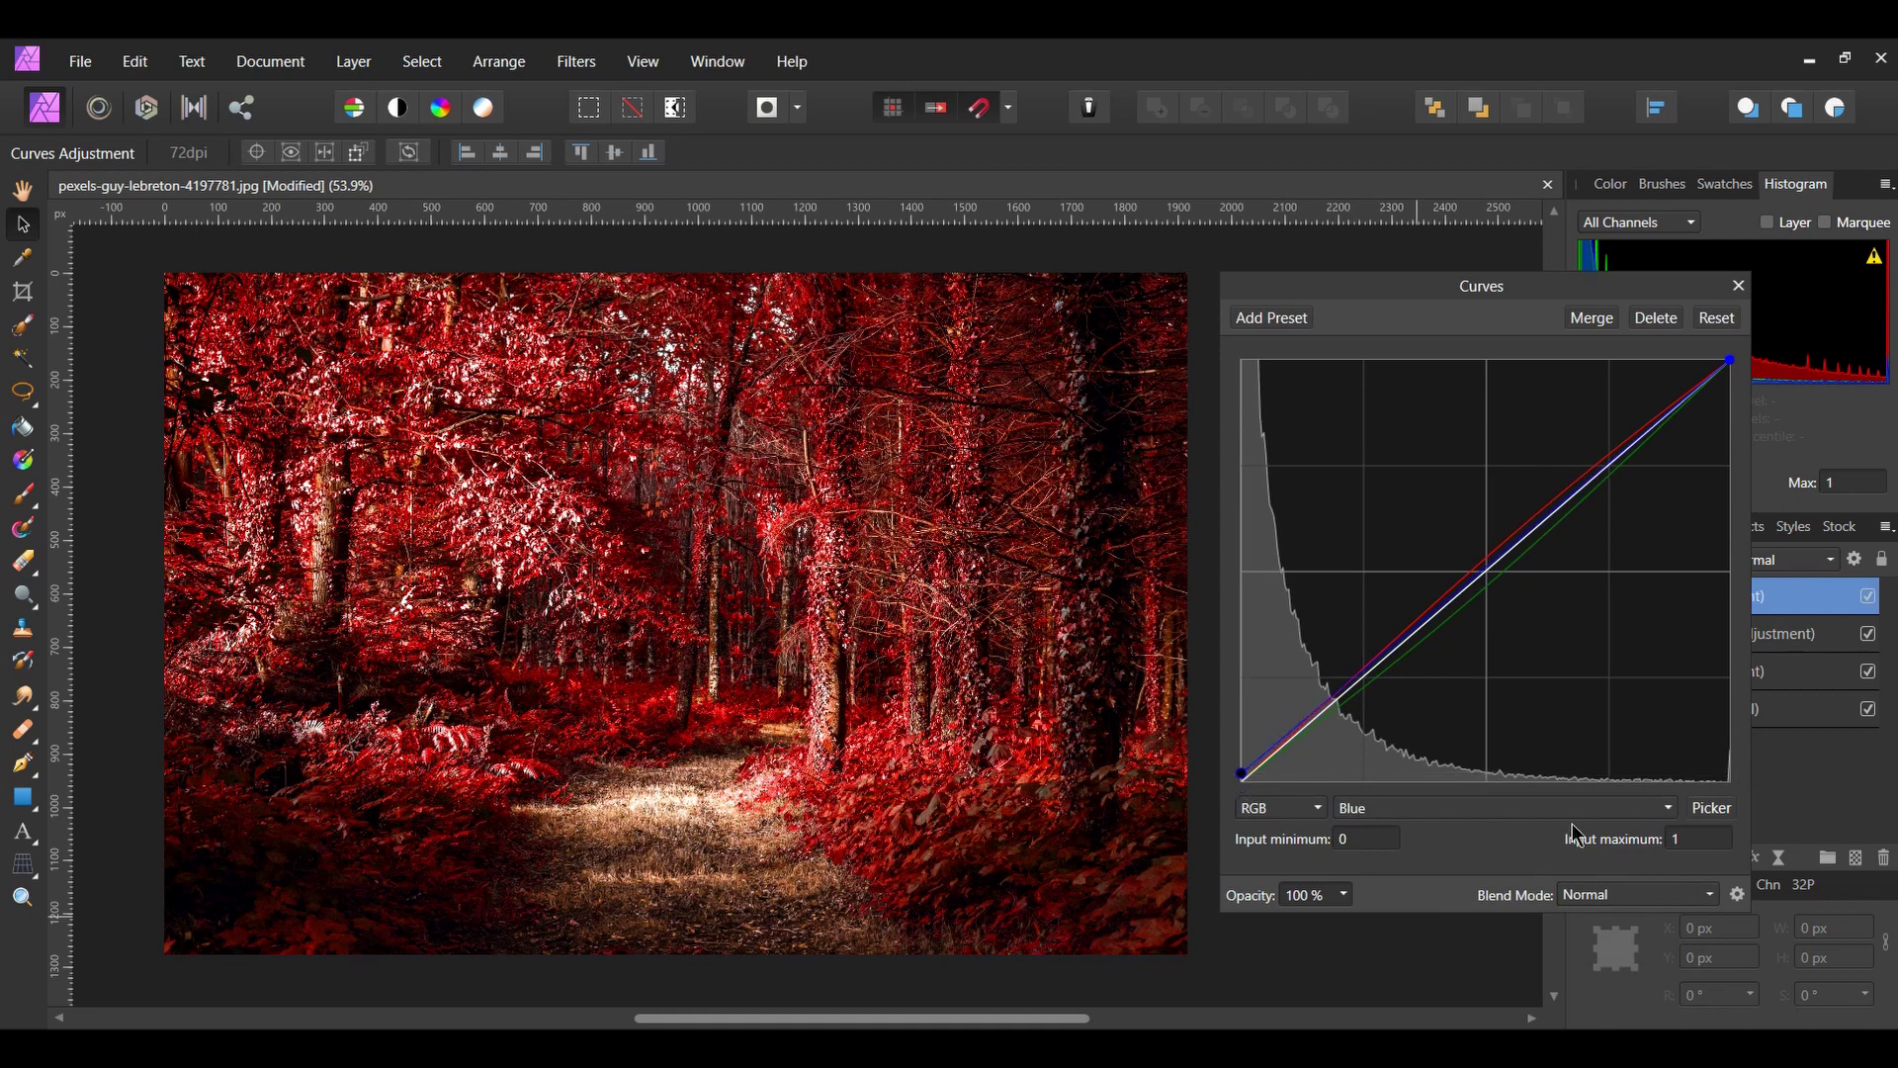
pyautogui.click(1507, 550)
pyautogui.moveTo(1510, 560); pyautogui.dragTo(1513, 561)
pyautogui.click(1730, 361)
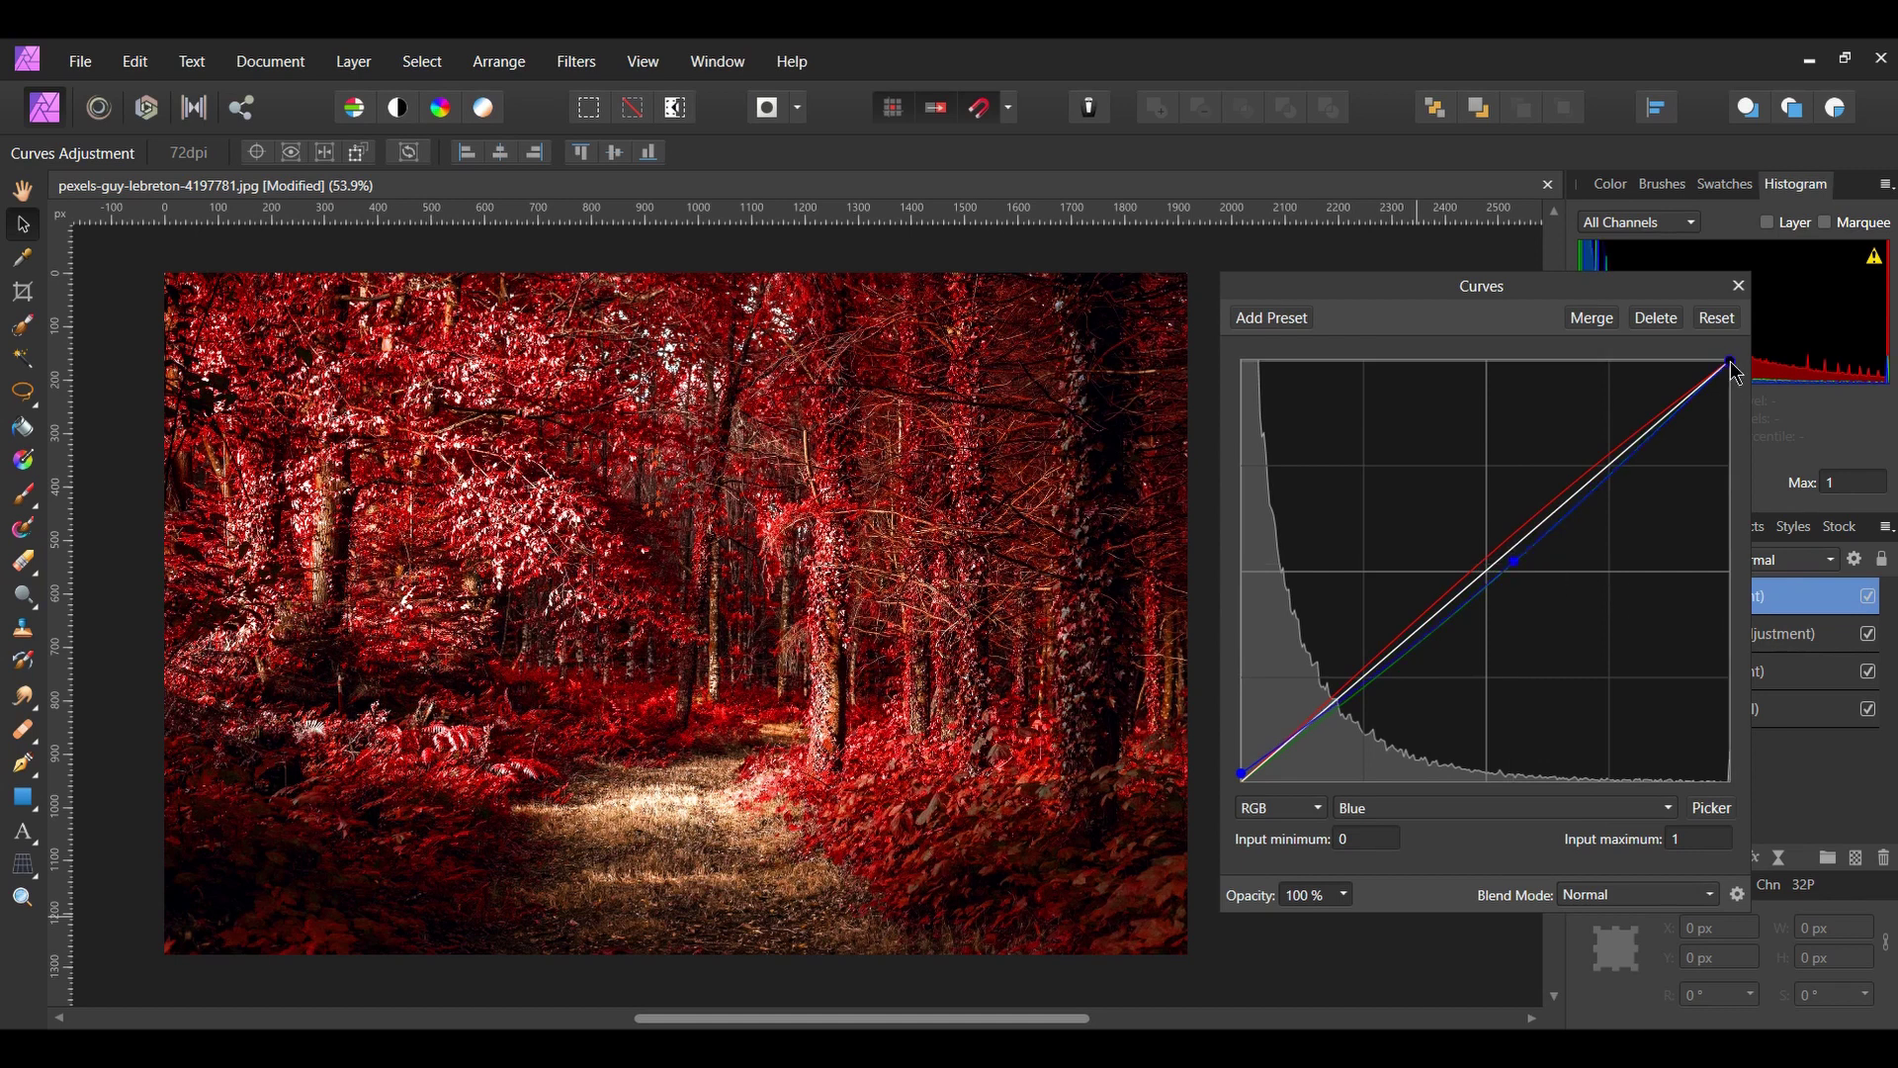
pyautogui.moveTo(1729, 364); pyautogui.dragTo(1731, 371)
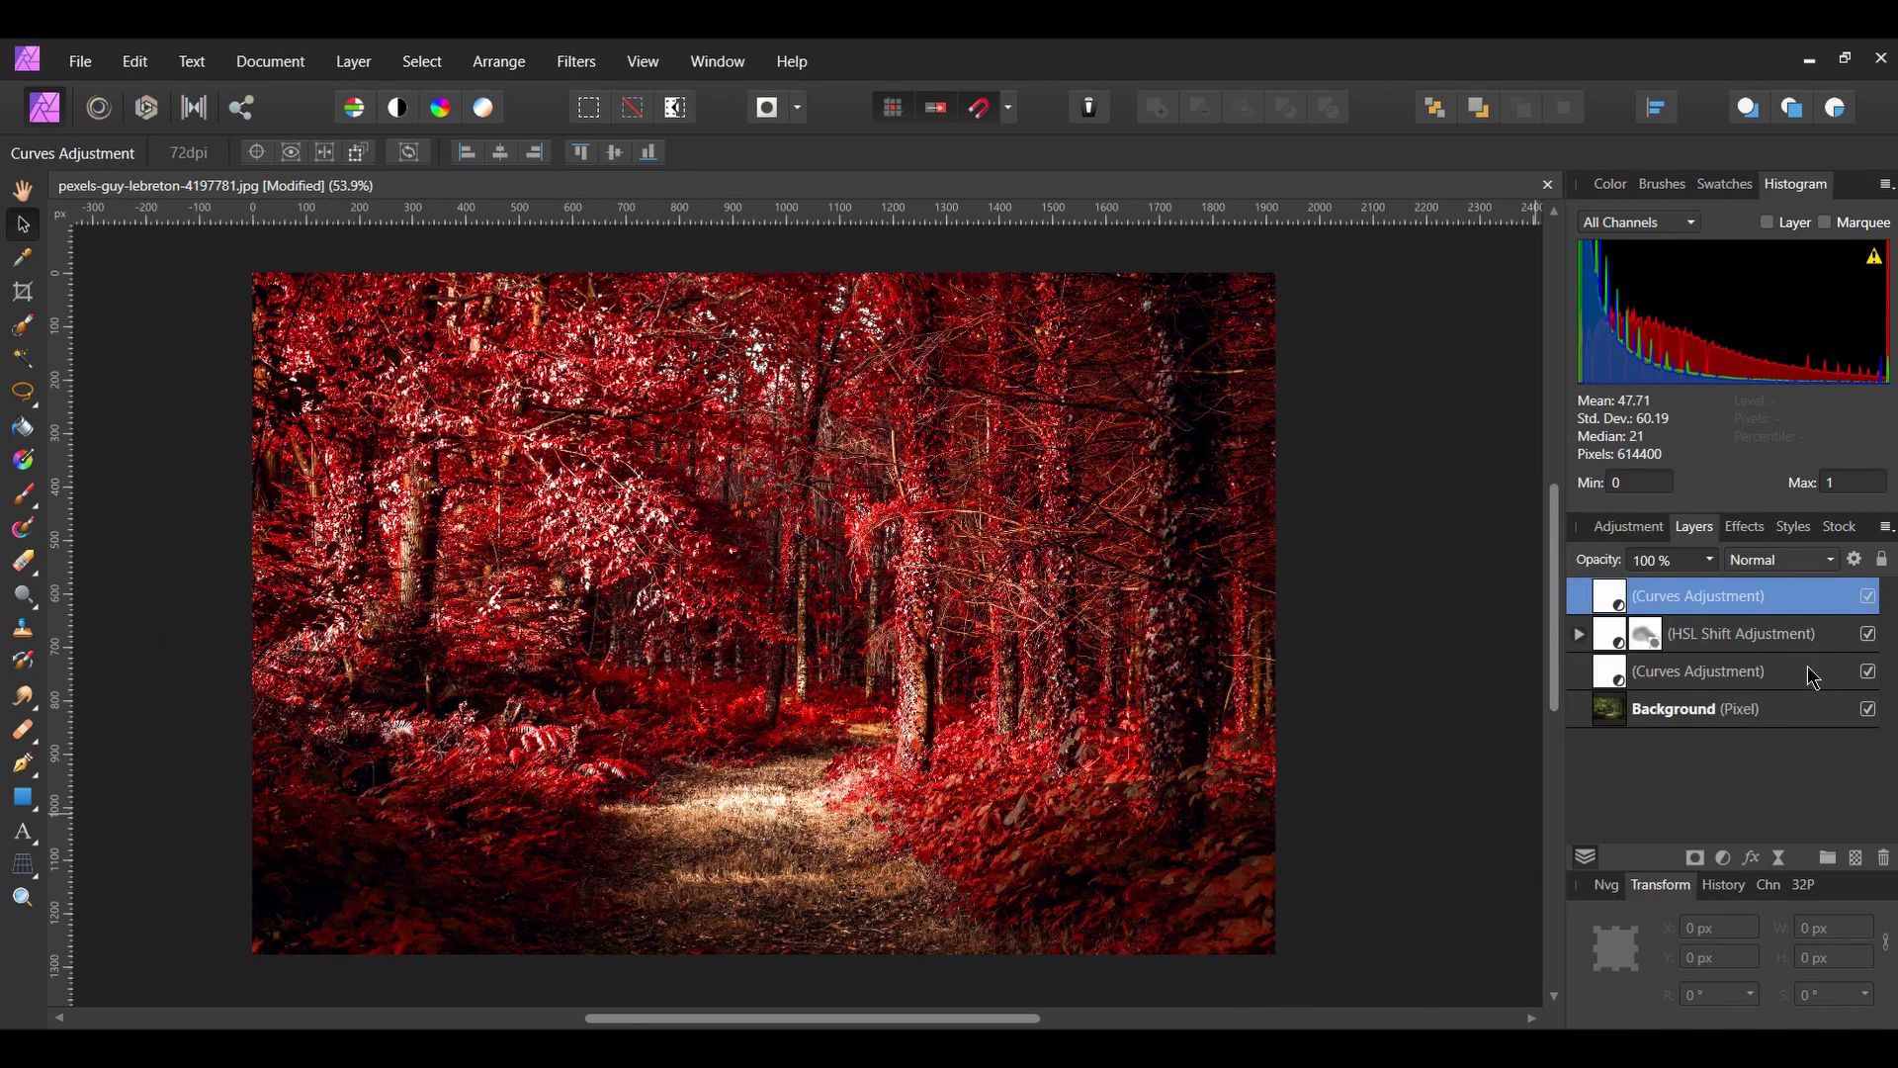
pyautogui.keyDown('shift'); pyautogui.click(1813, 672); pyautogui.keyUp('shift')
pyautogui.click(1868, 597)
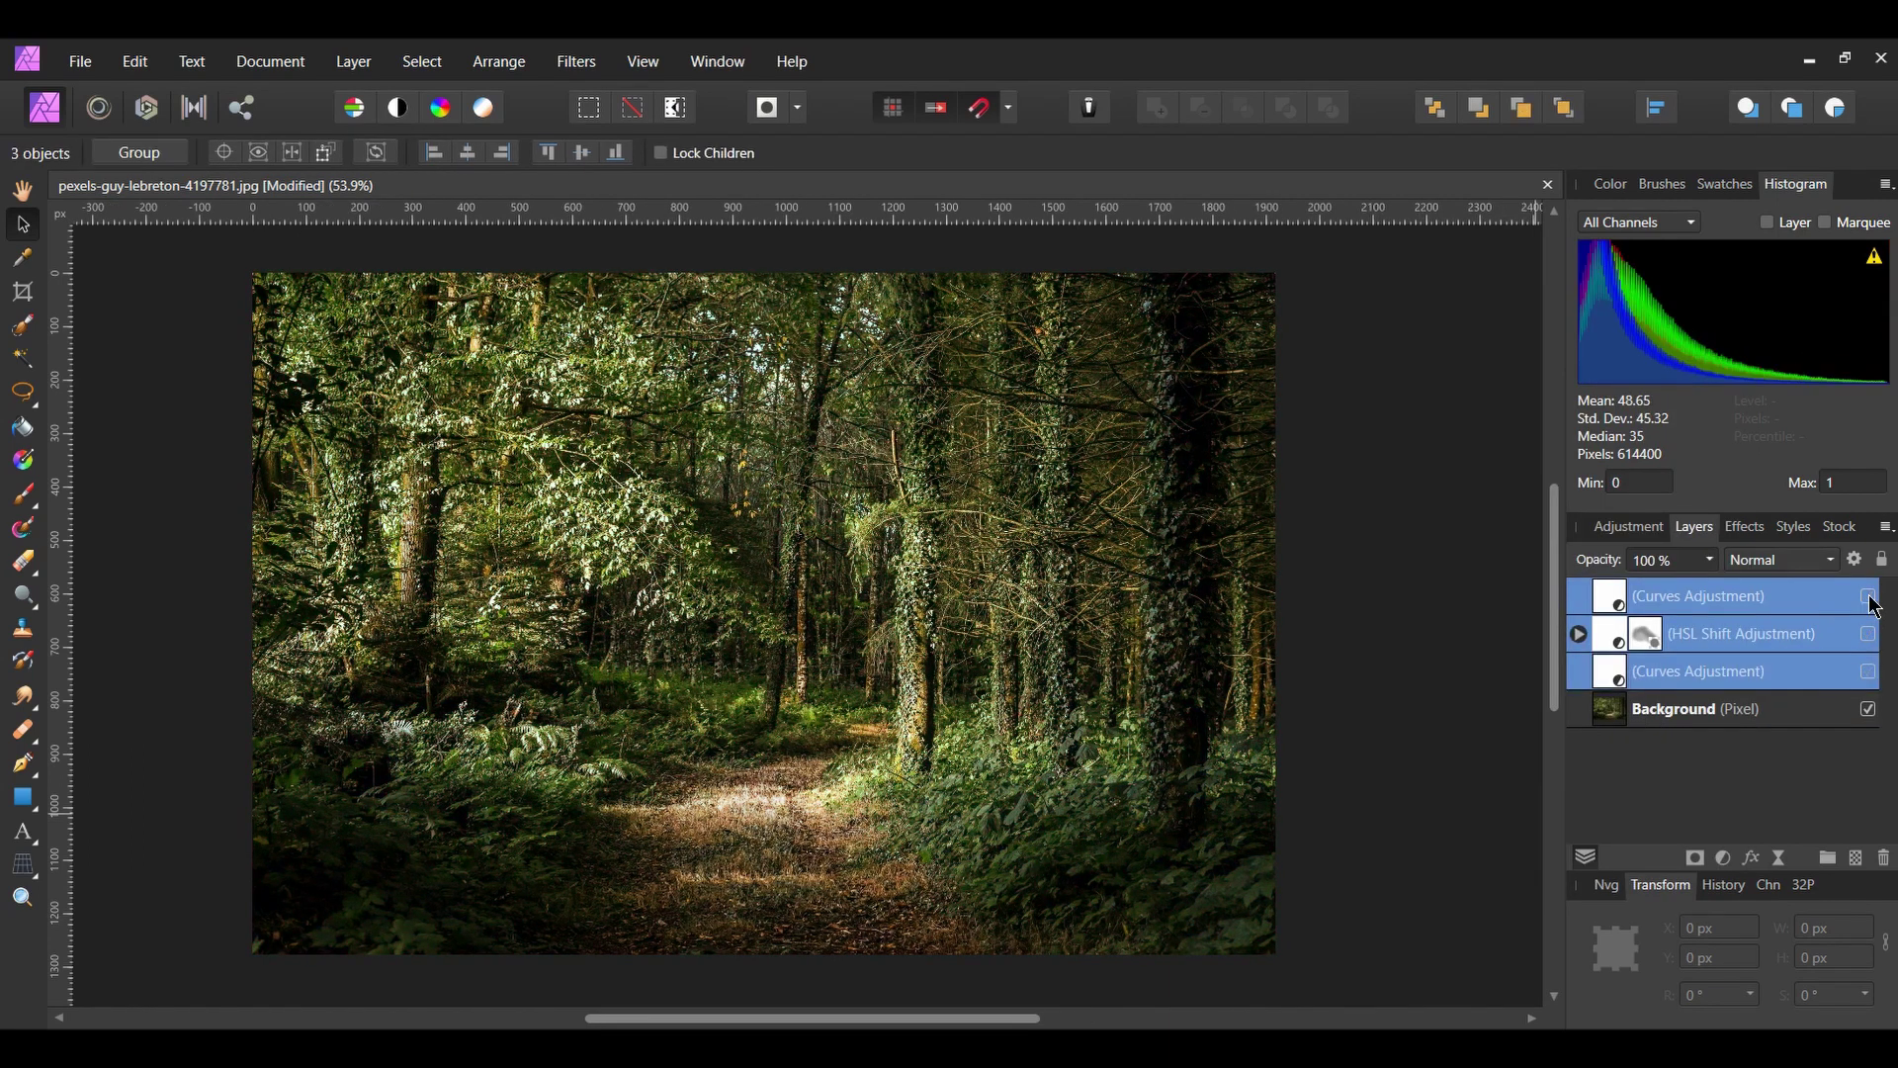
pyautogui.click(1869, 597)
pyautogui.hotkey('ctrl', 'd')
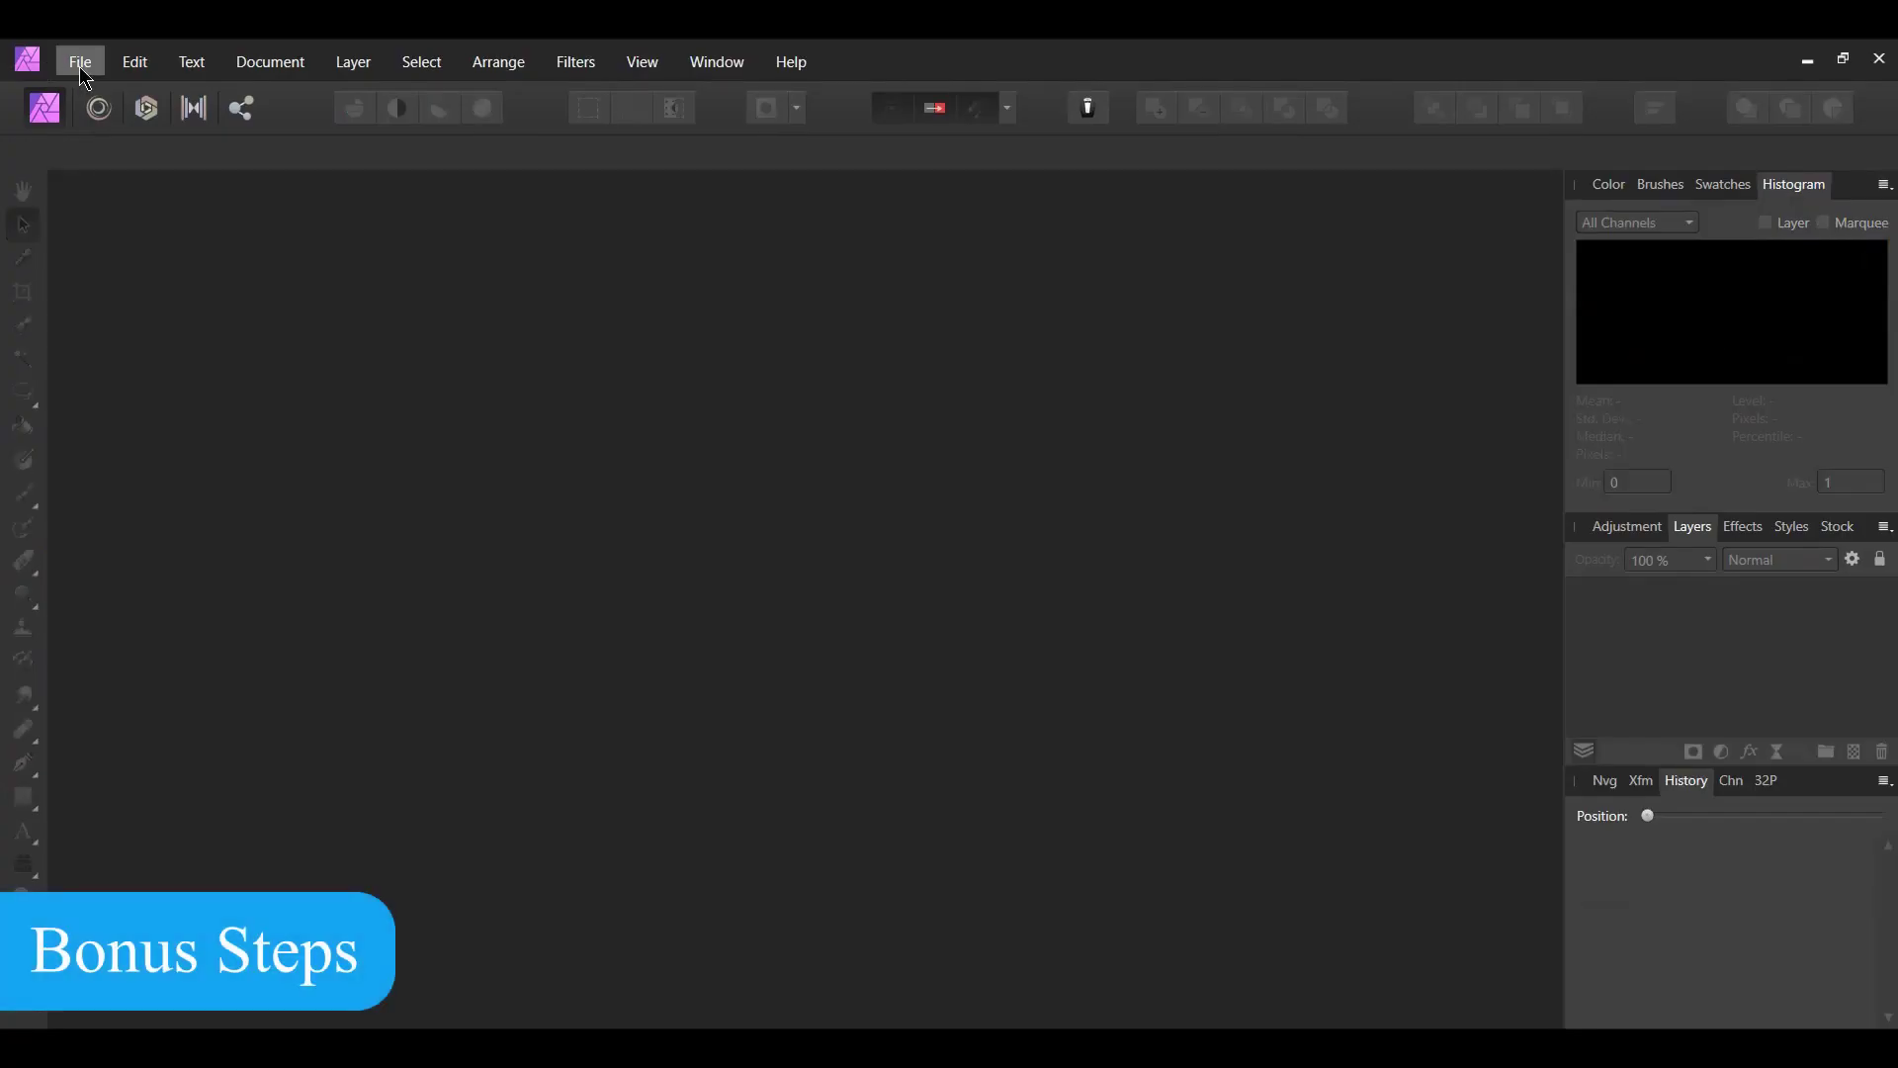
# Step: Open the stairs photo pexels-iconcom-904789.jpg from Downloads as a new document
pyautogui.click(80, 63)
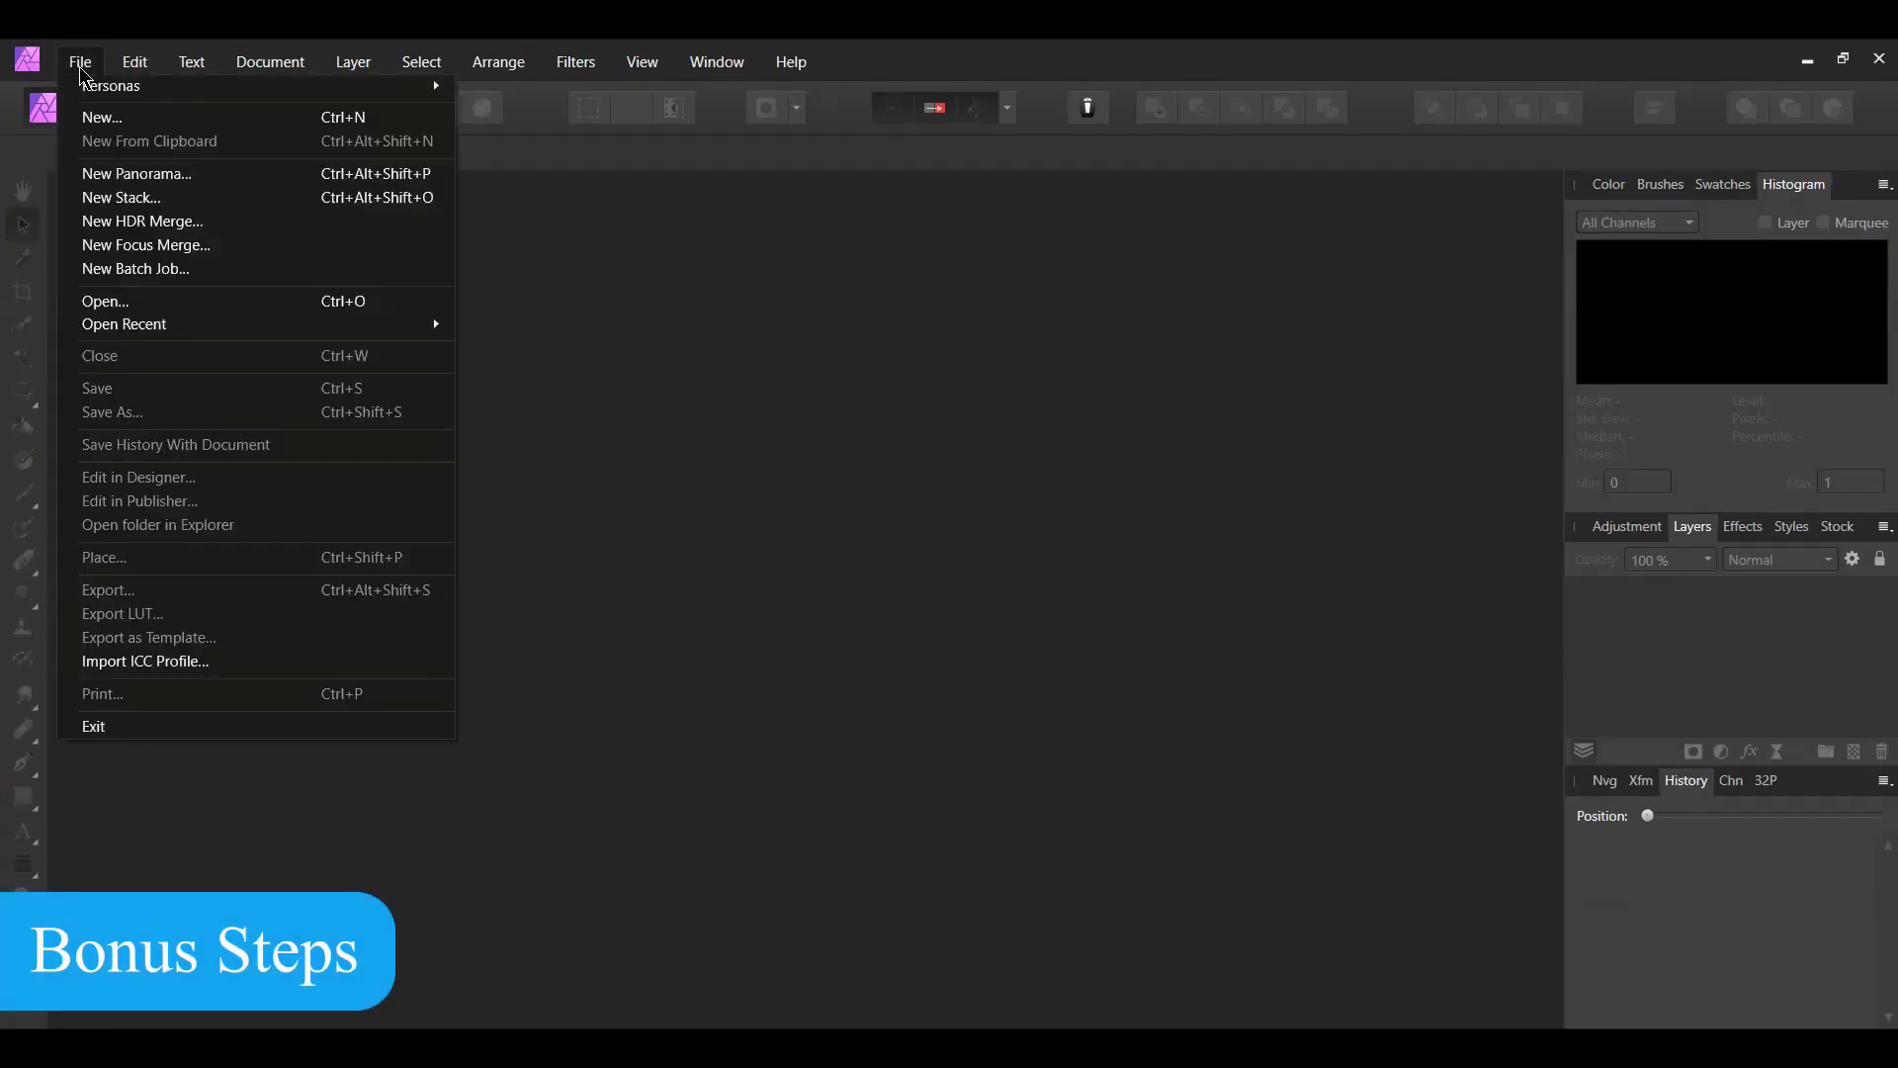
pyautogui.click(71, 301)
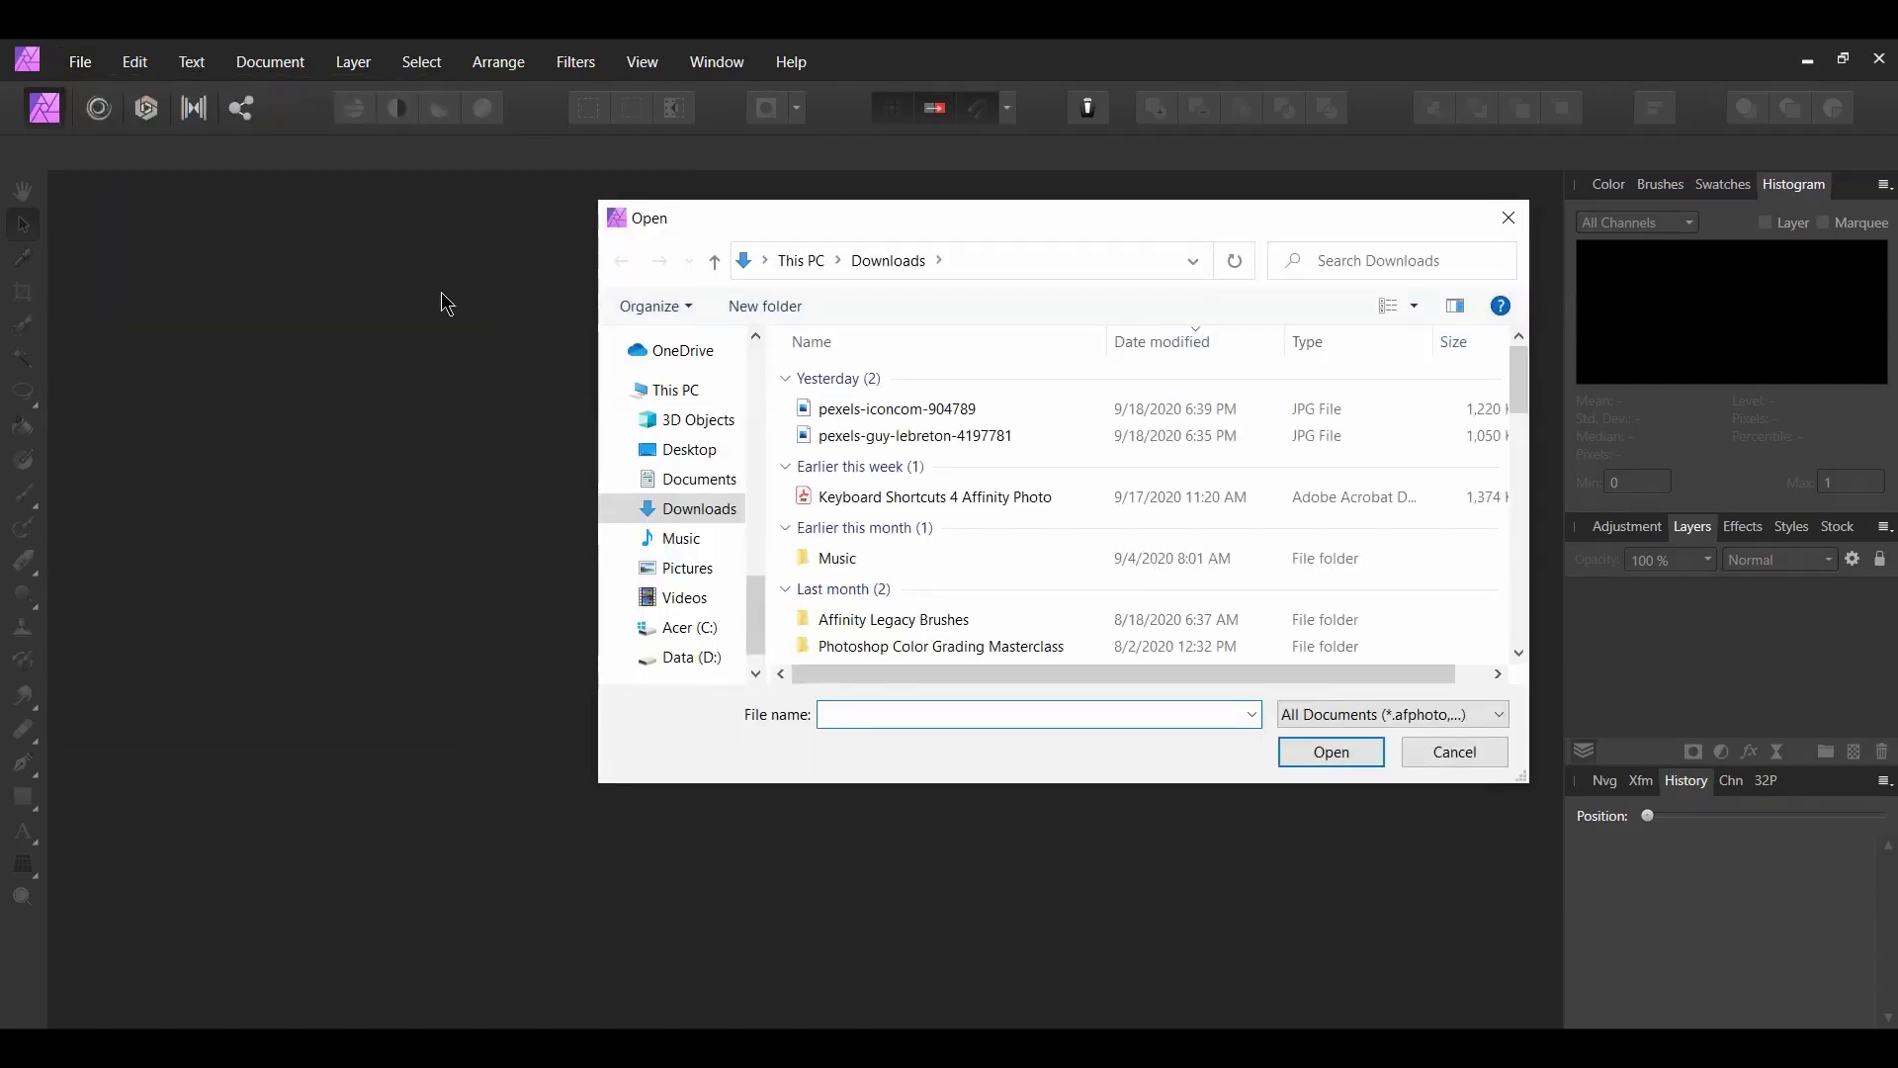
pyautogui.click(860, 407)
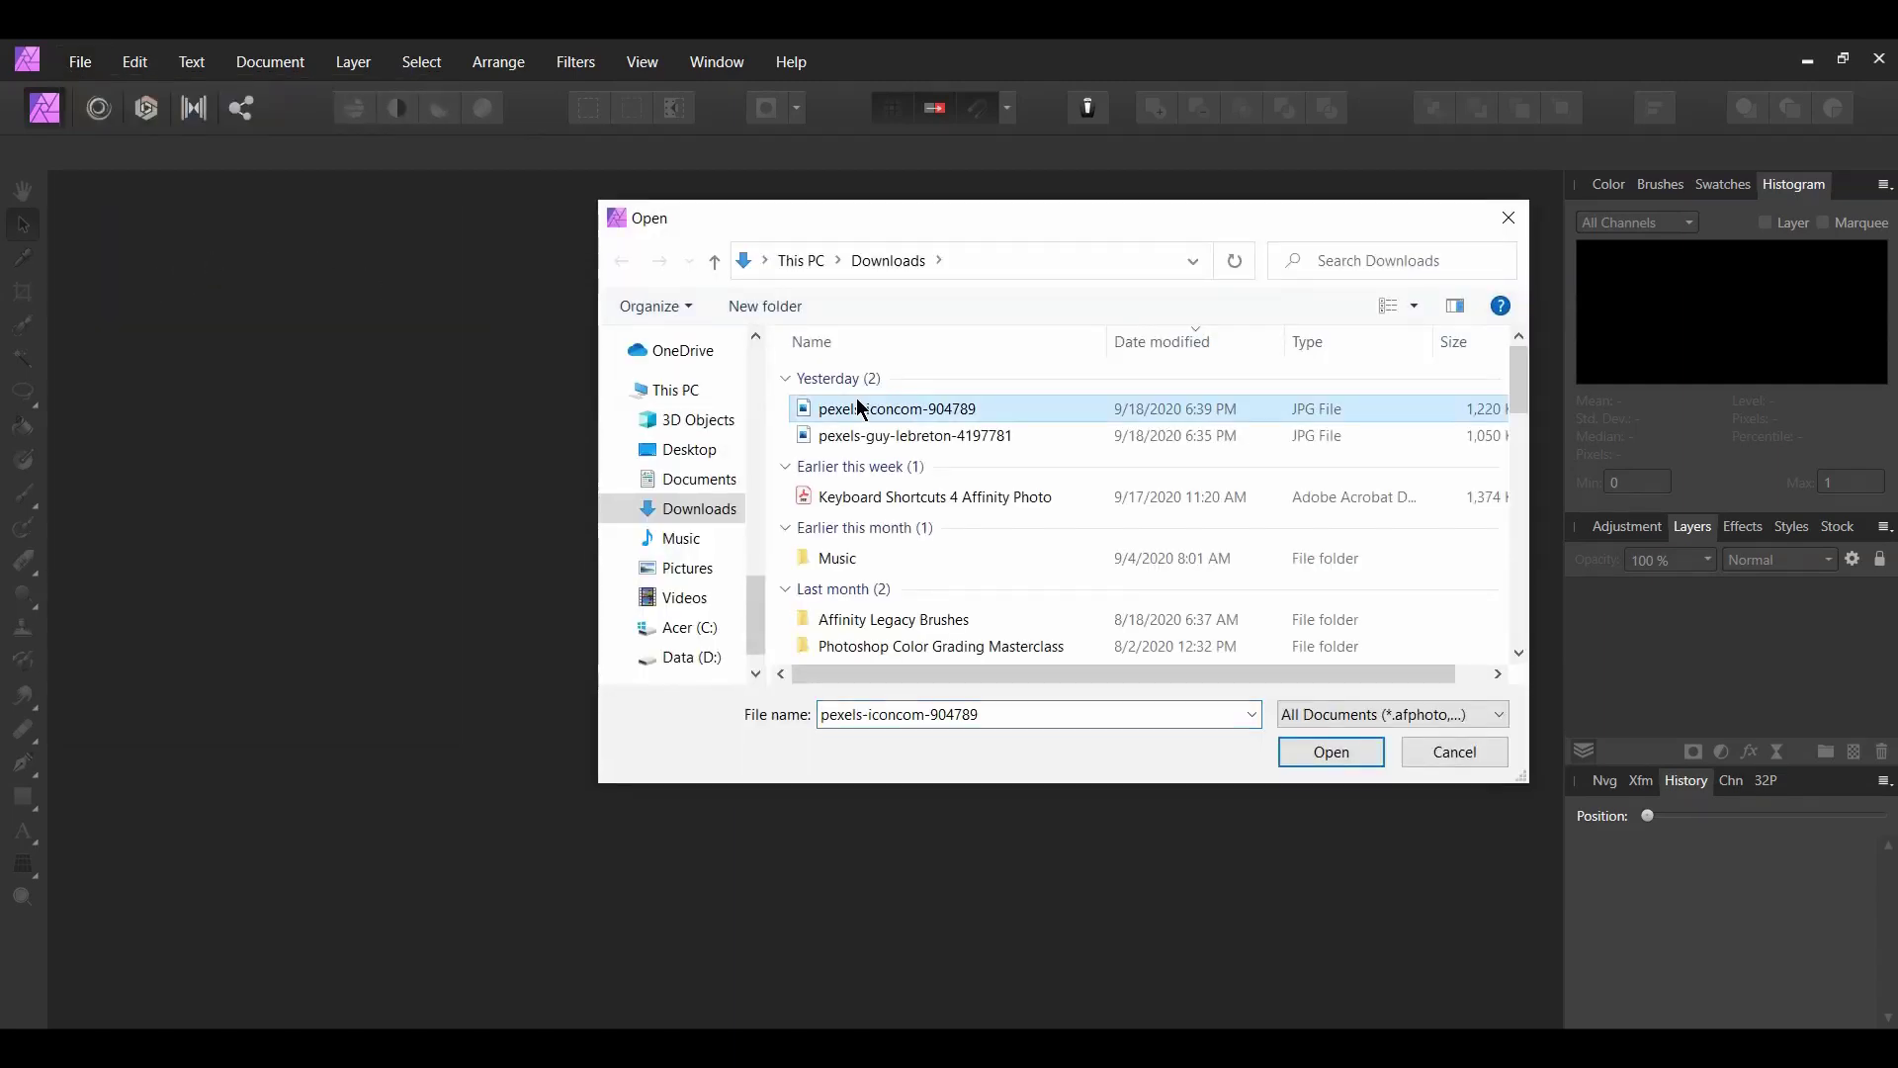
pyautogui.click(1342, 757)
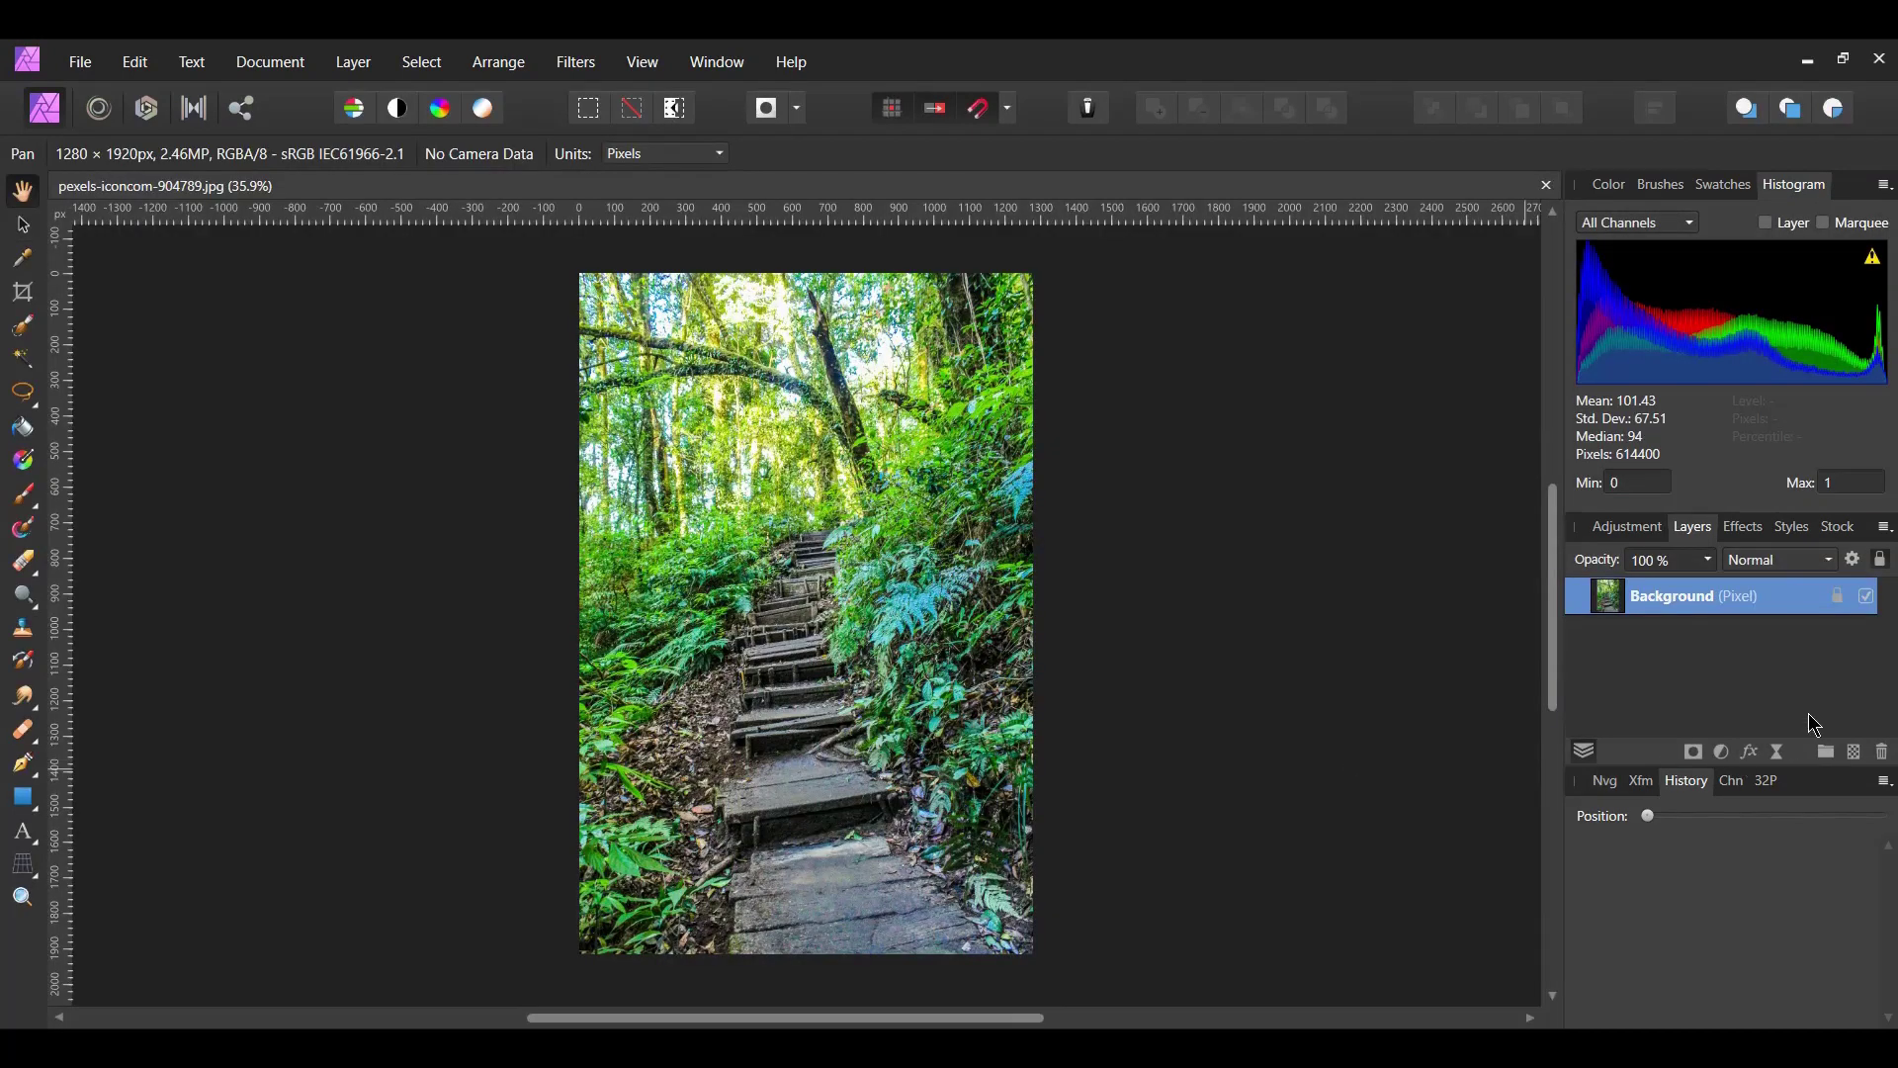
# Step: Add a Curves layer over the stairs photo with the black point nudged right to deepen shadows
pyautogui.click(1721, 858)
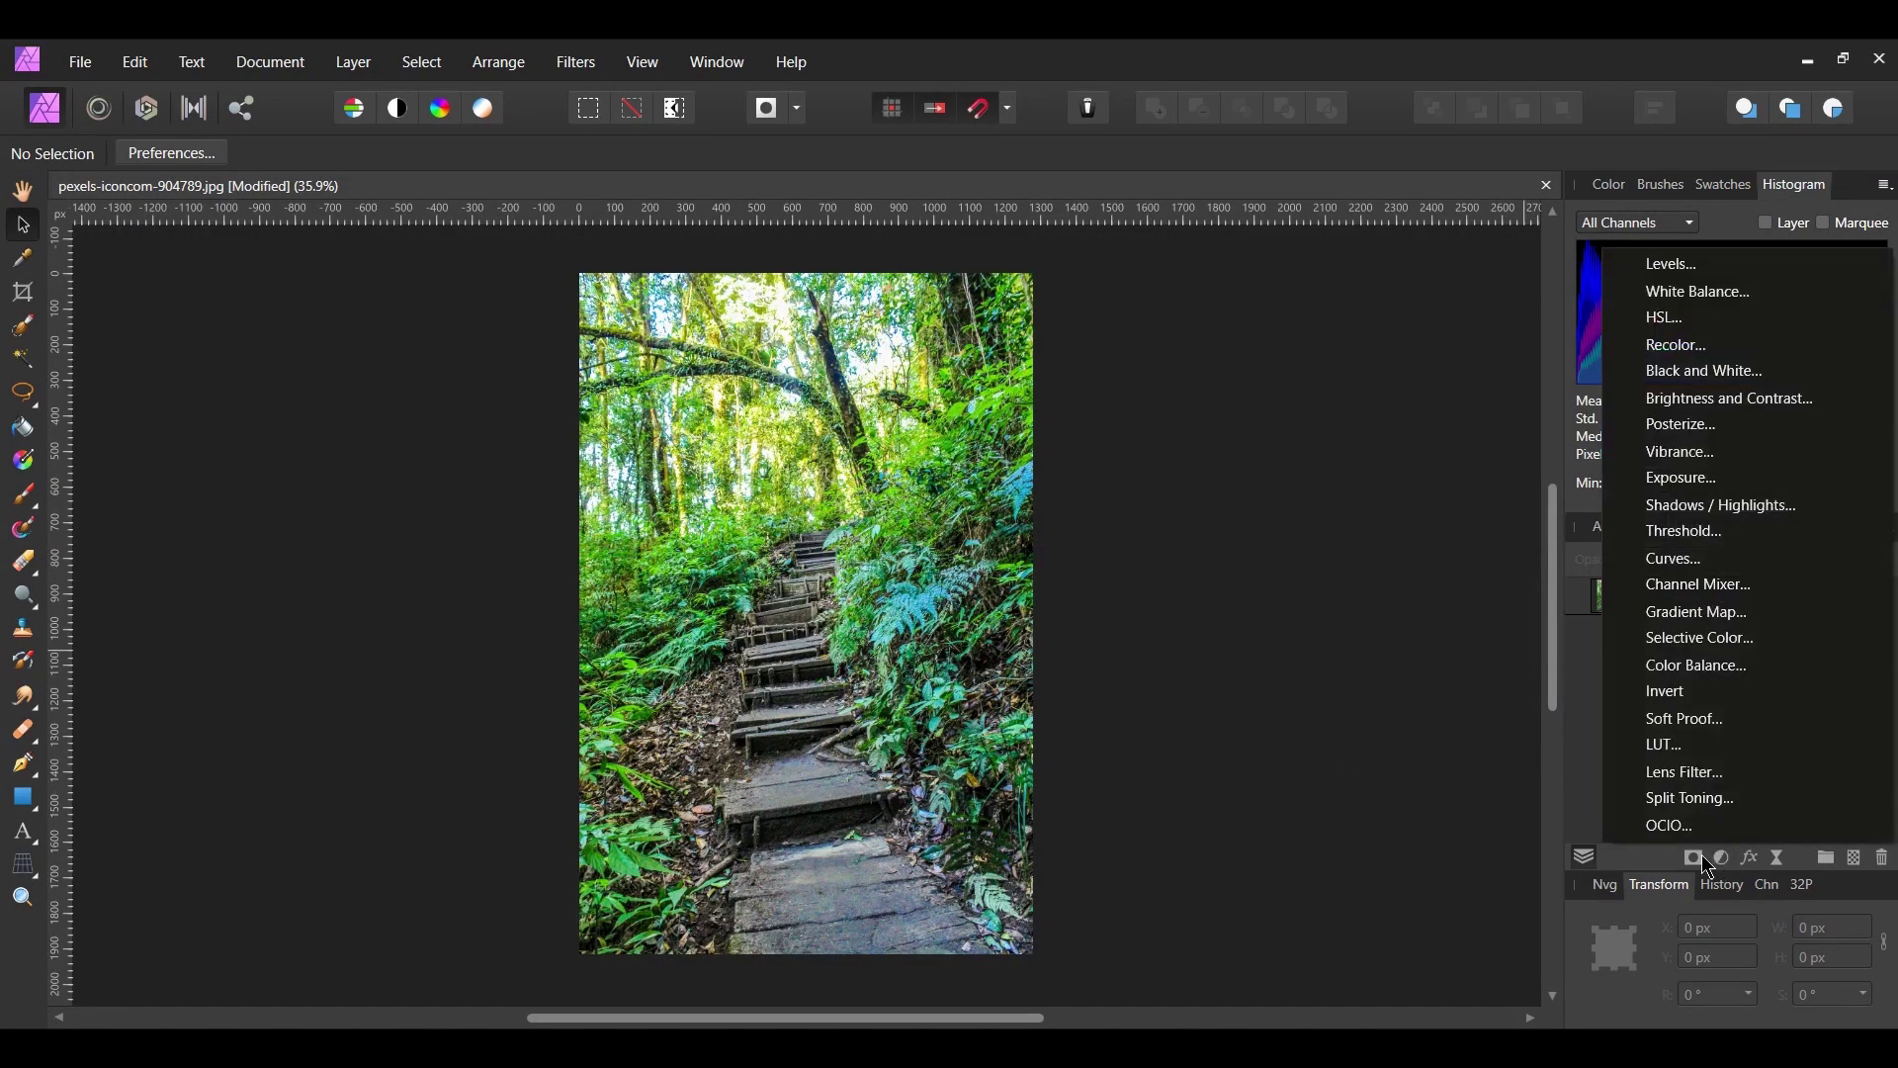
pyautogui.click(1656, 561)
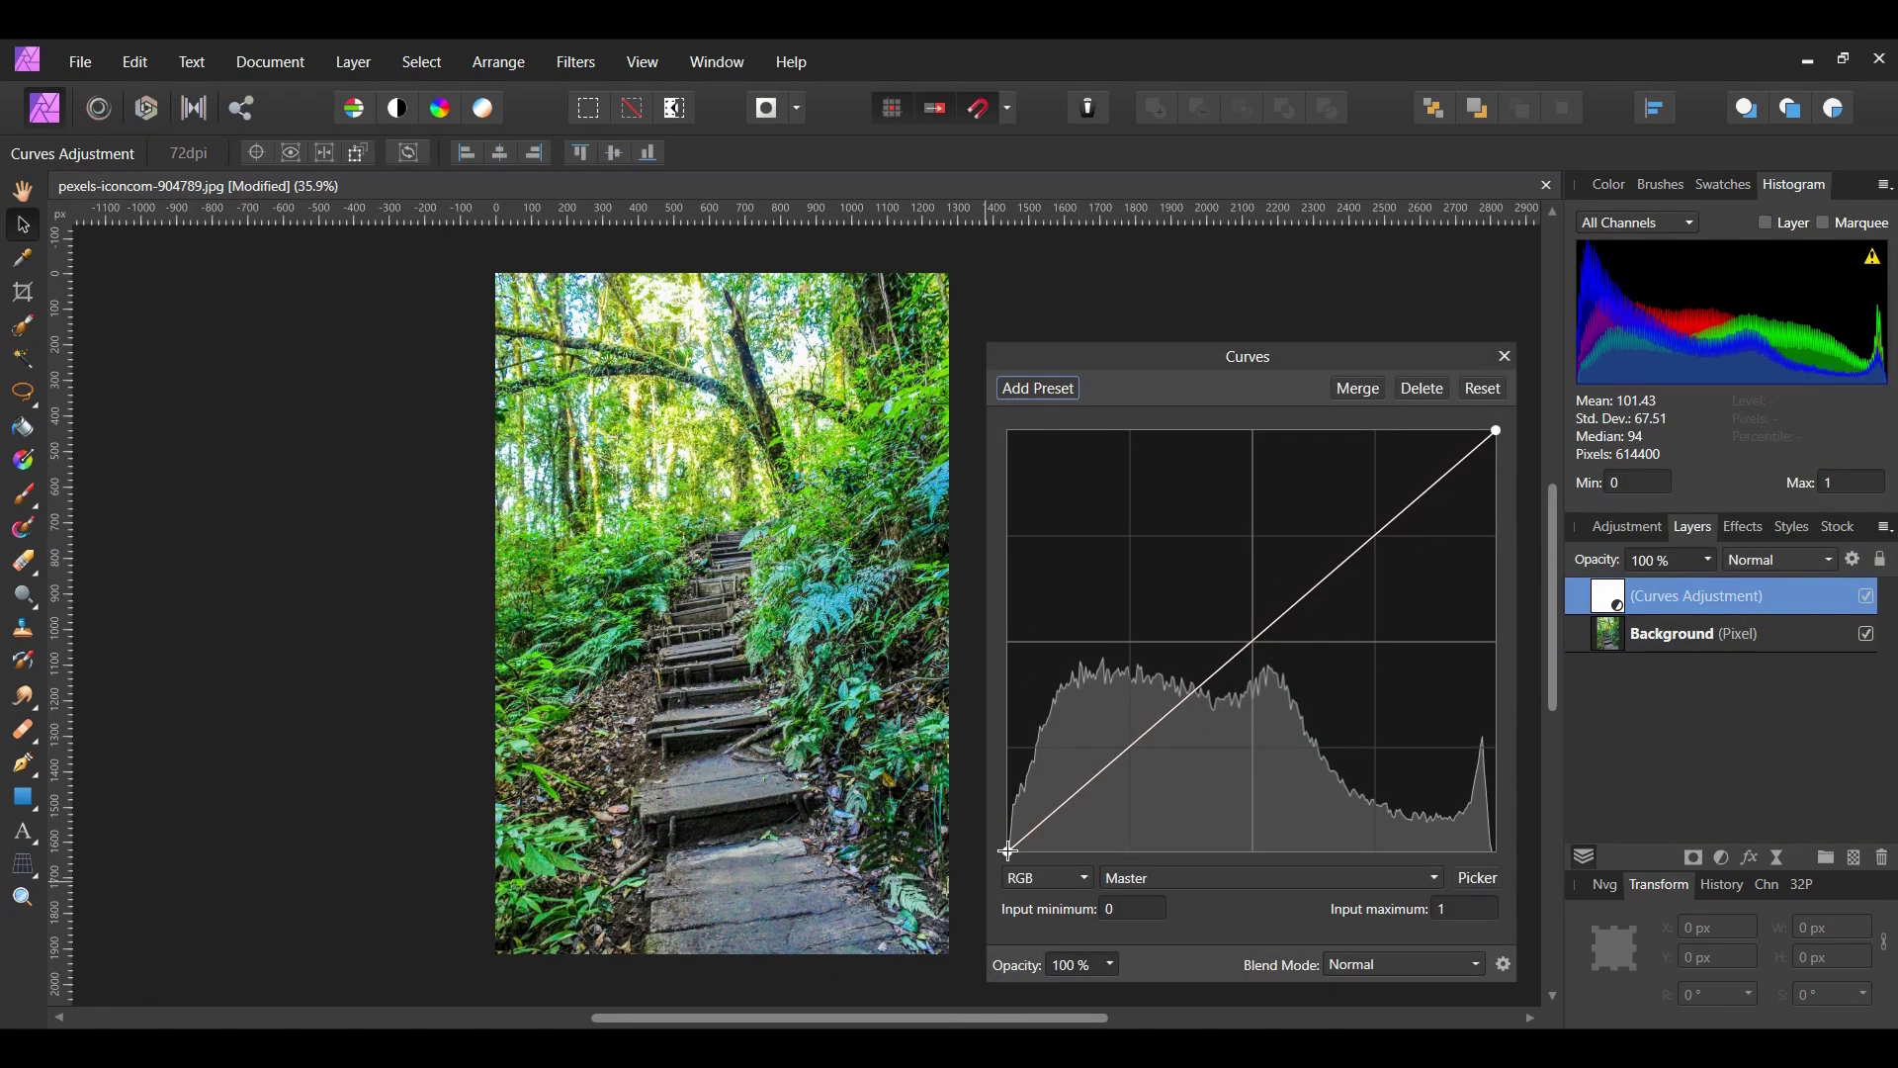
pyautogui.moveTo(1008, 850); pyautogui.dragTo(1021, 862)
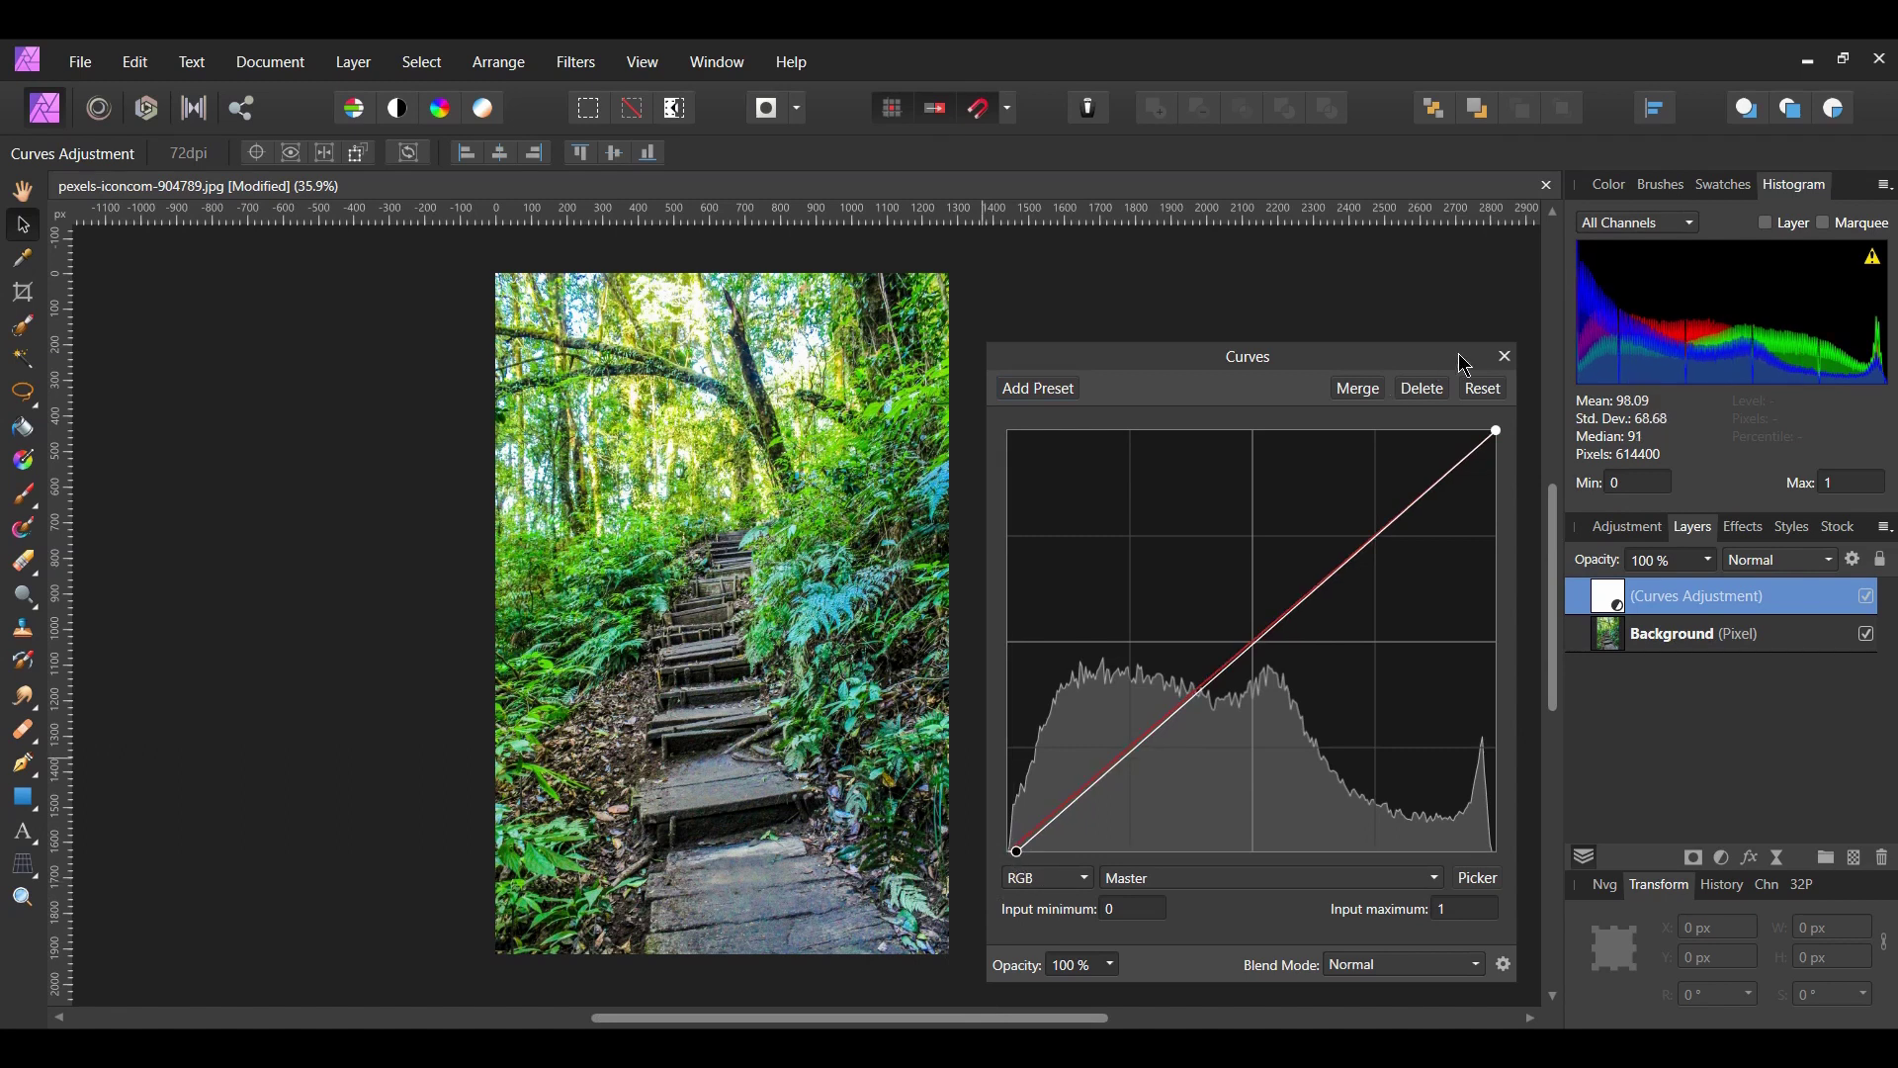
pyautogui.click(1503, 357)
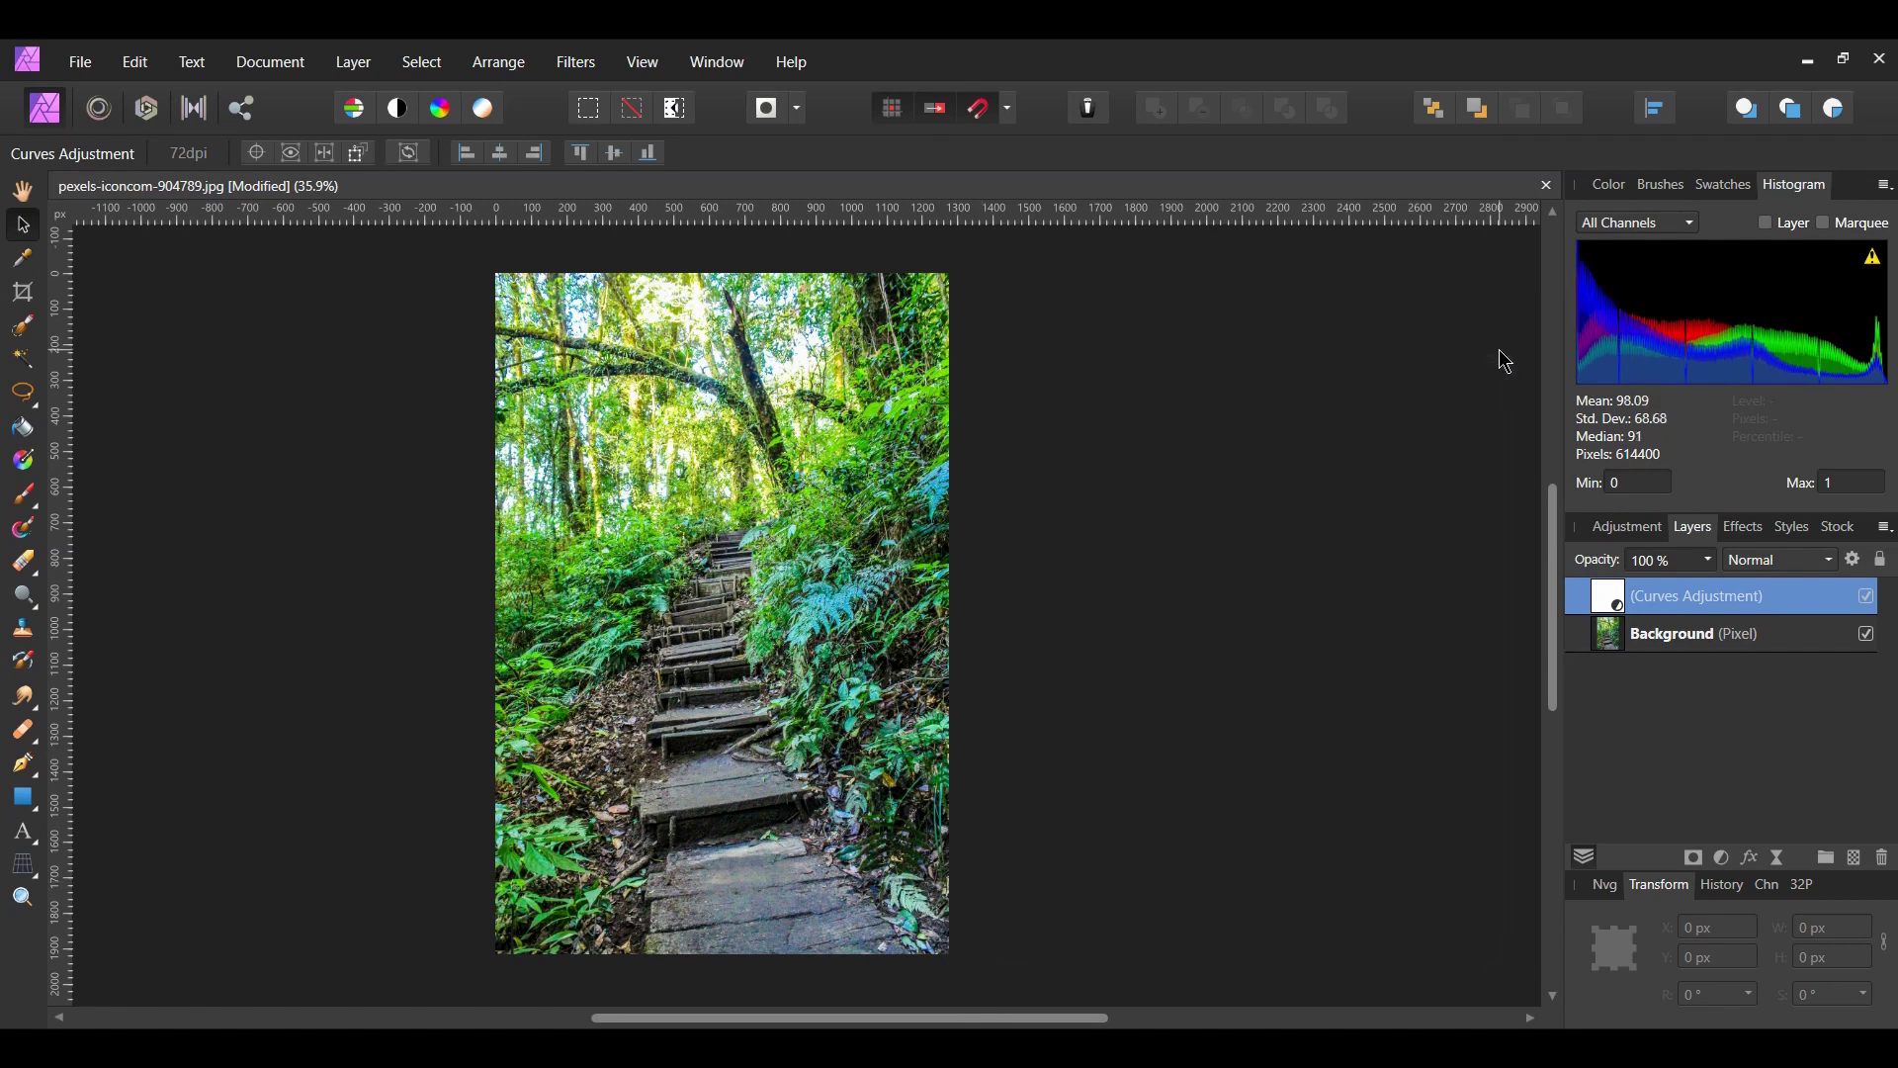
pyautogui.click(1728, 860)
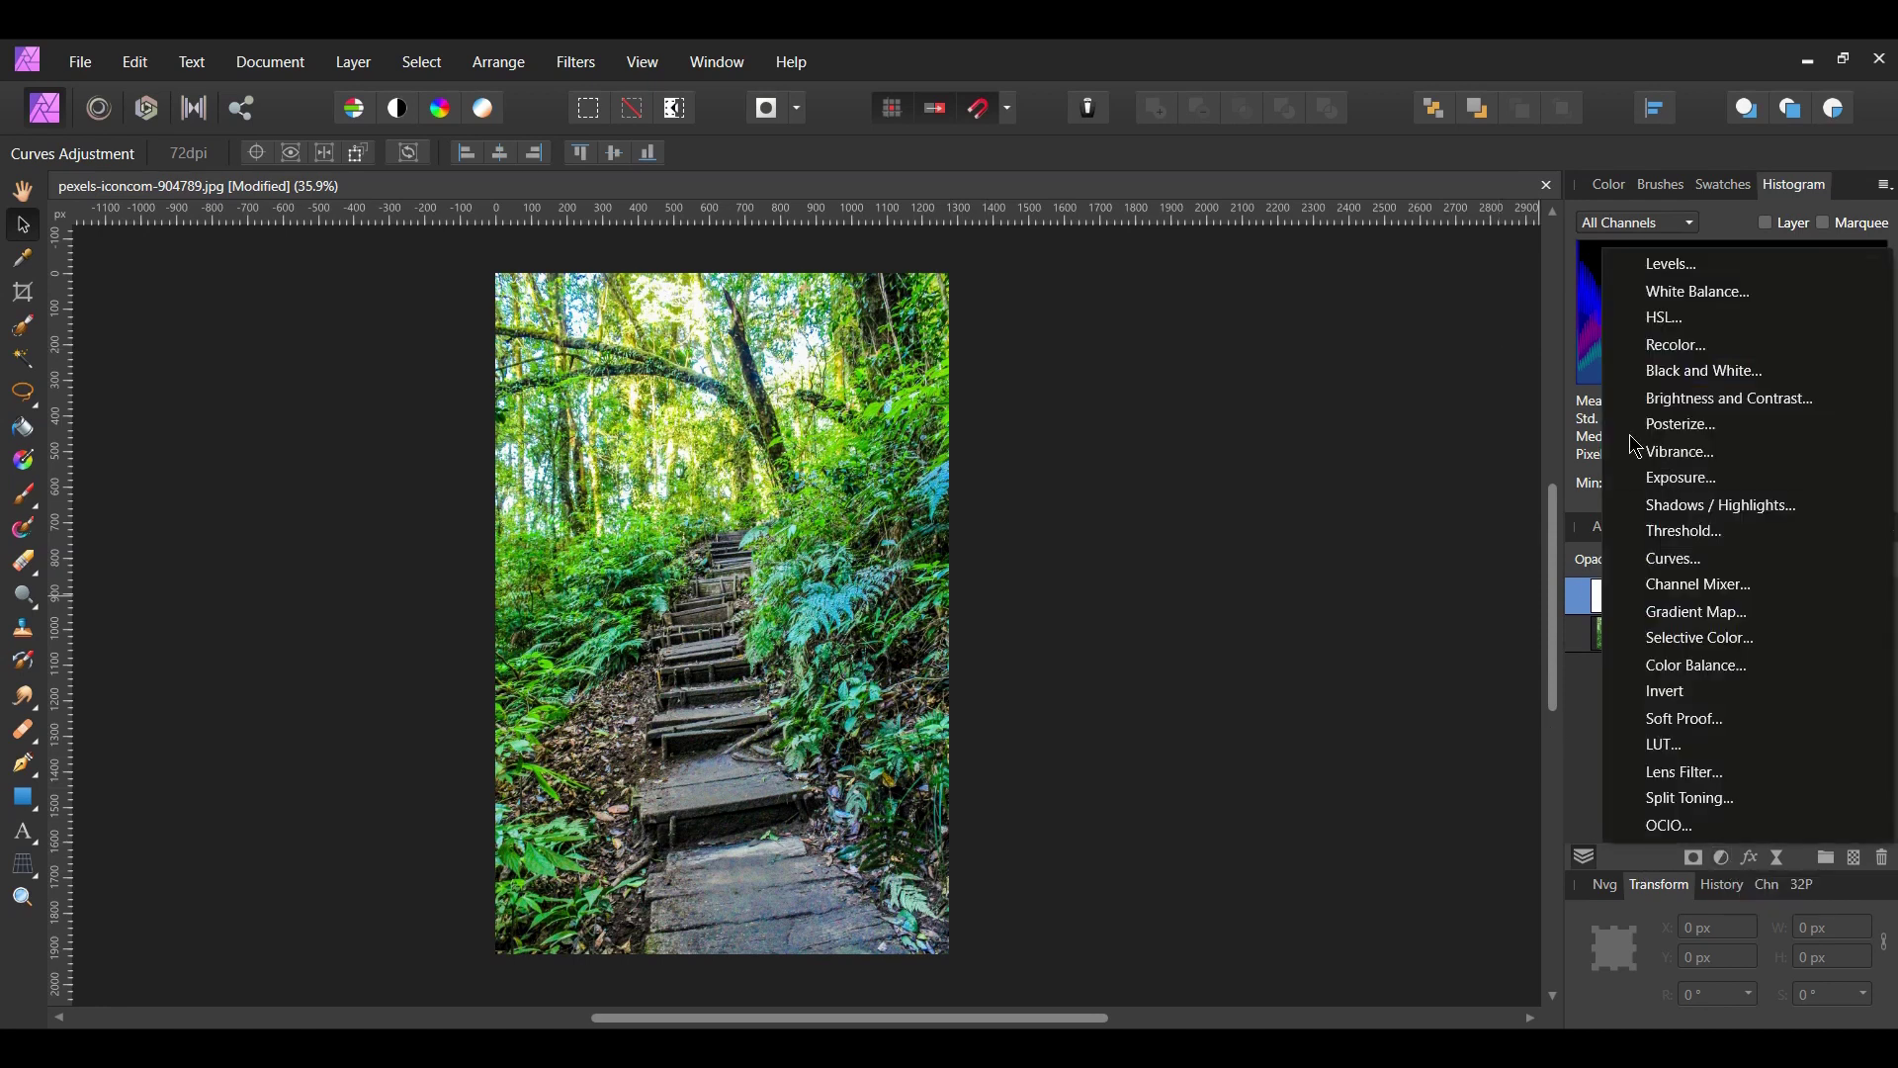
# Step: Add an HSL adjustment layer and sample the foliage green from the photo with the Picker
pyautogui.click(1635, 317)
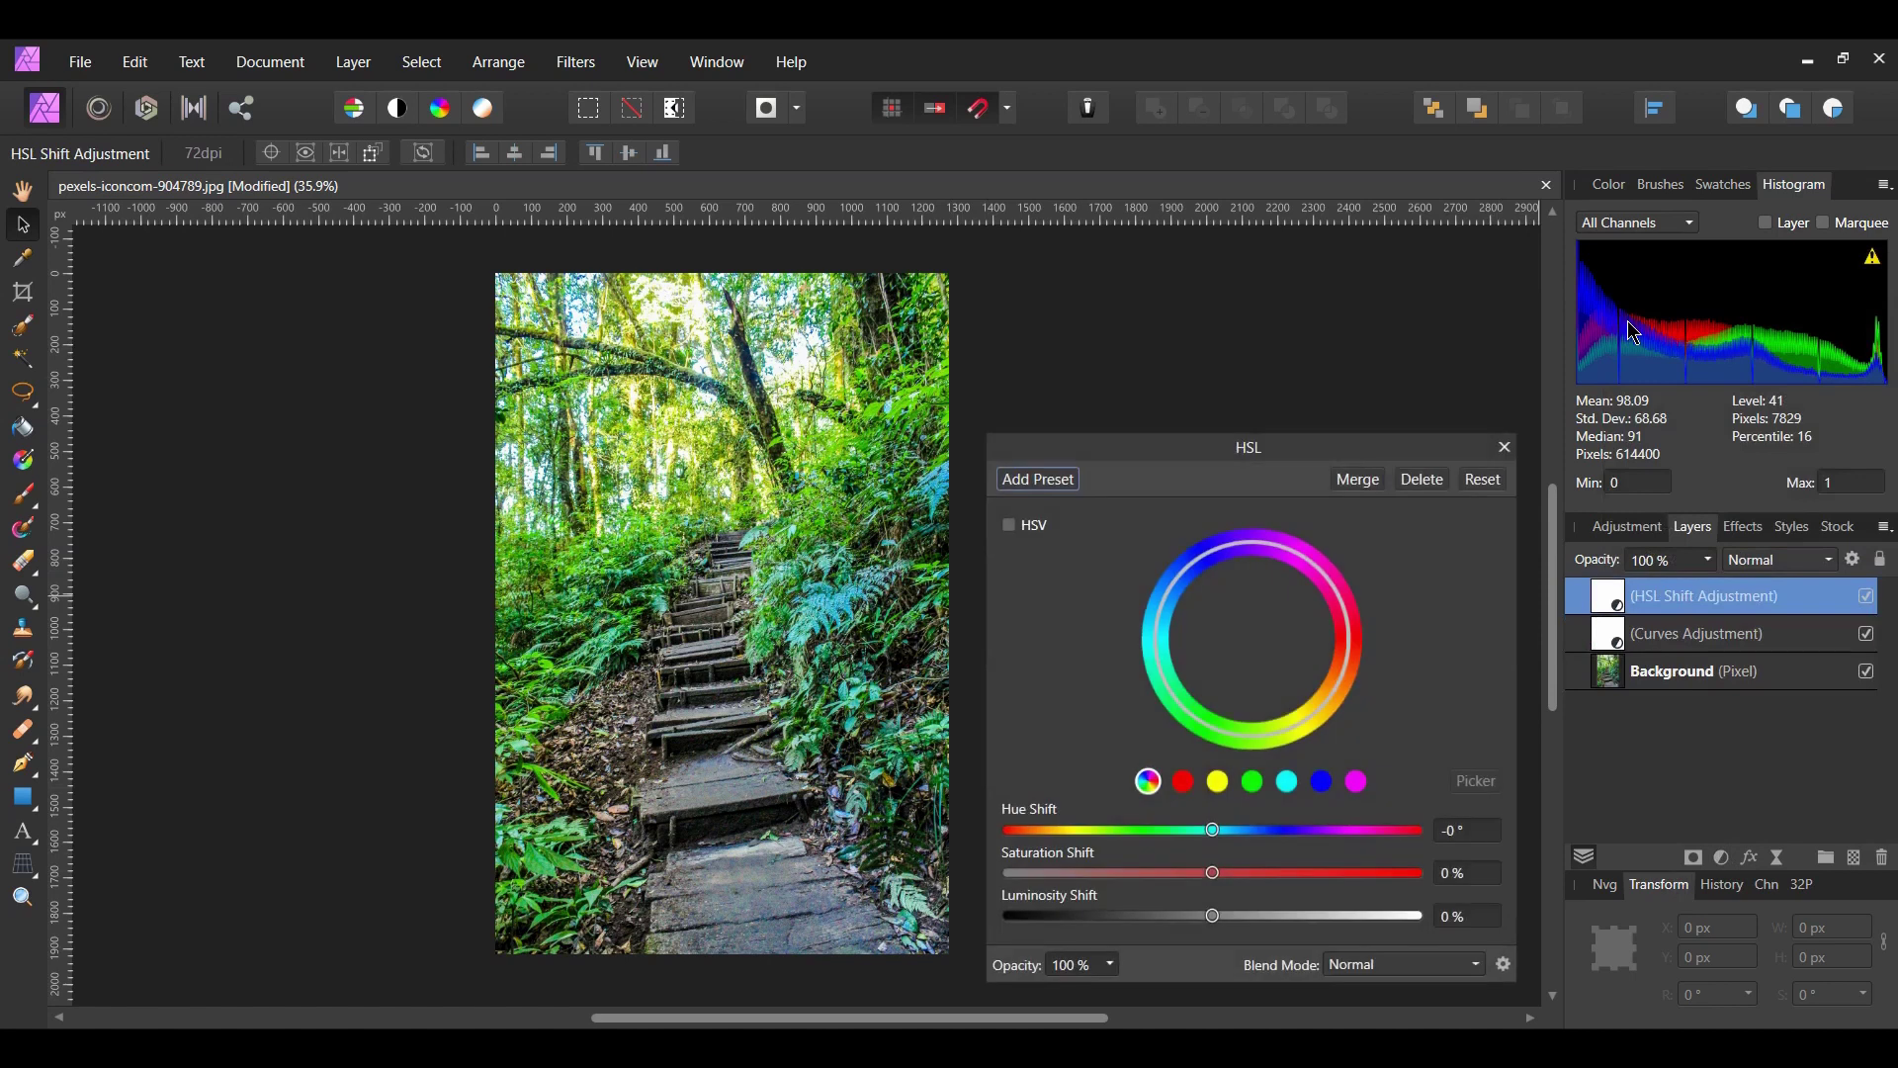
pyautogui.click(1222, 784)
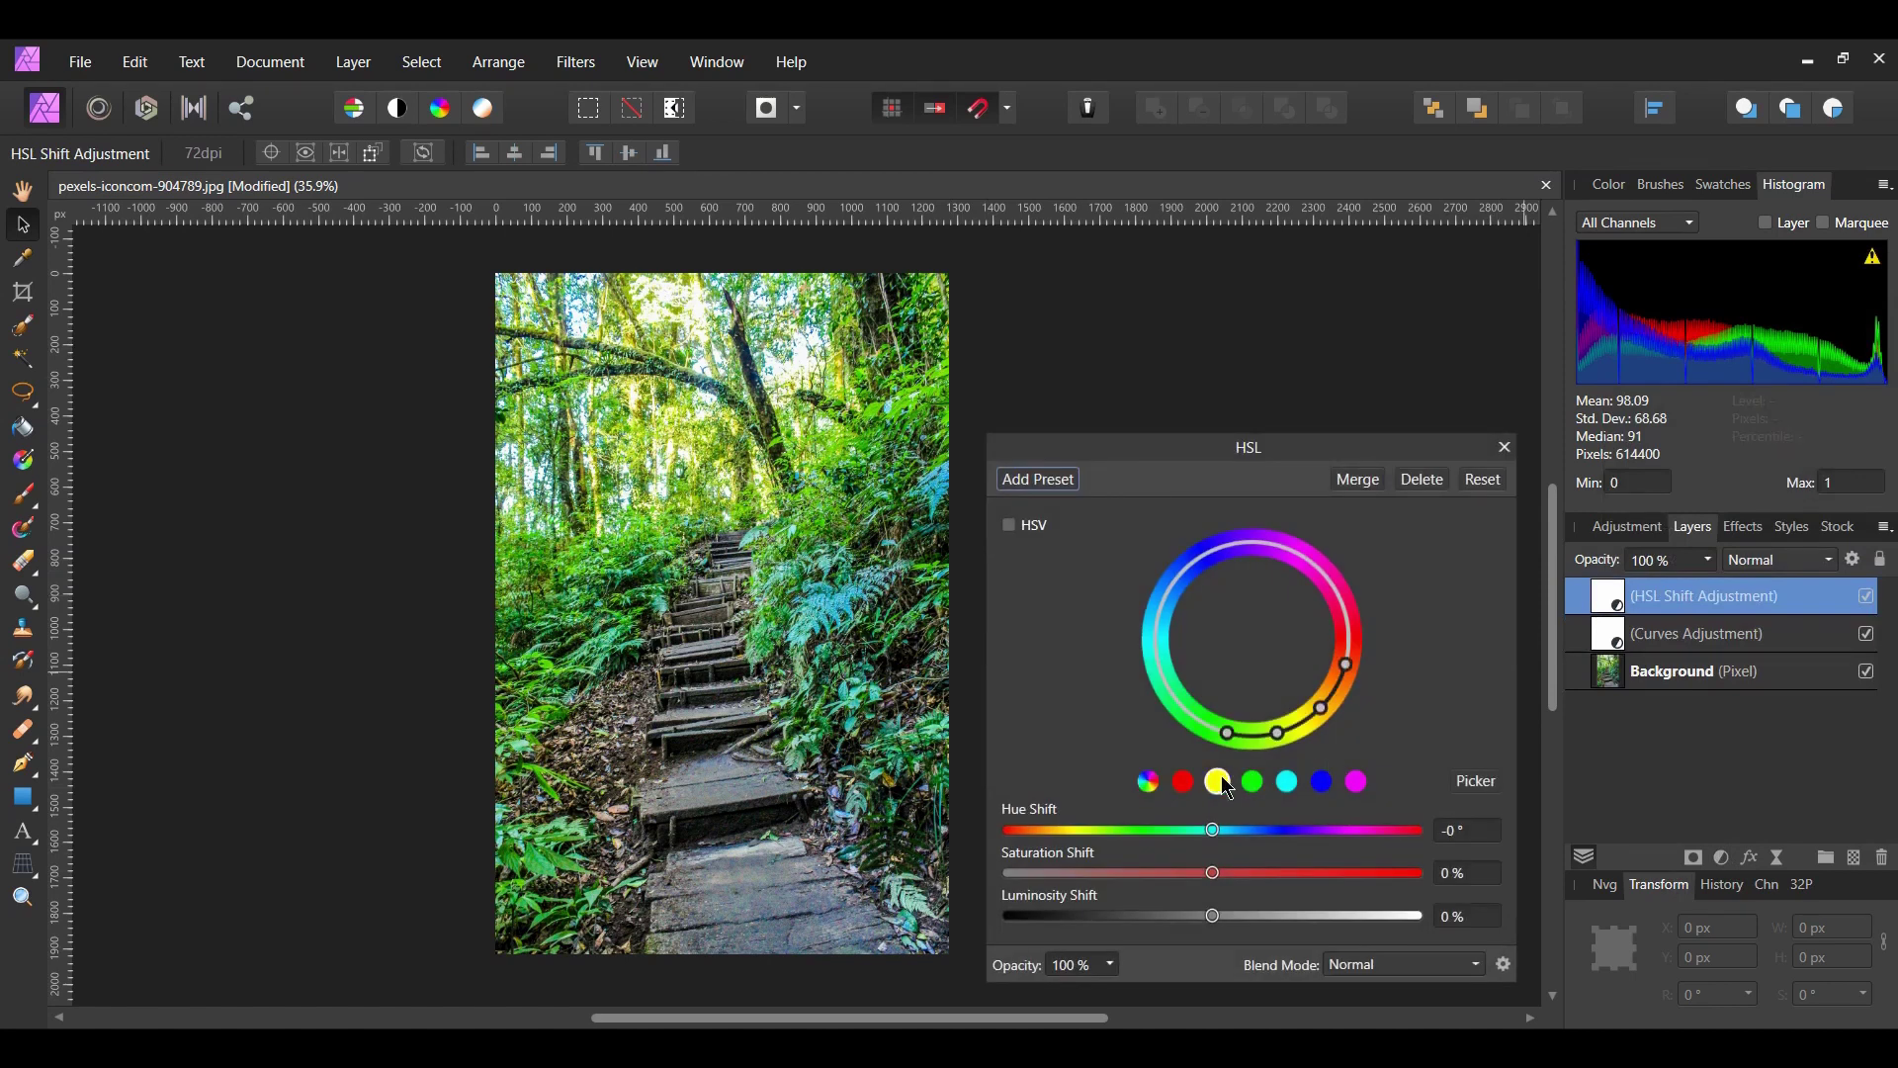
pyautogui.click(1473, 782)
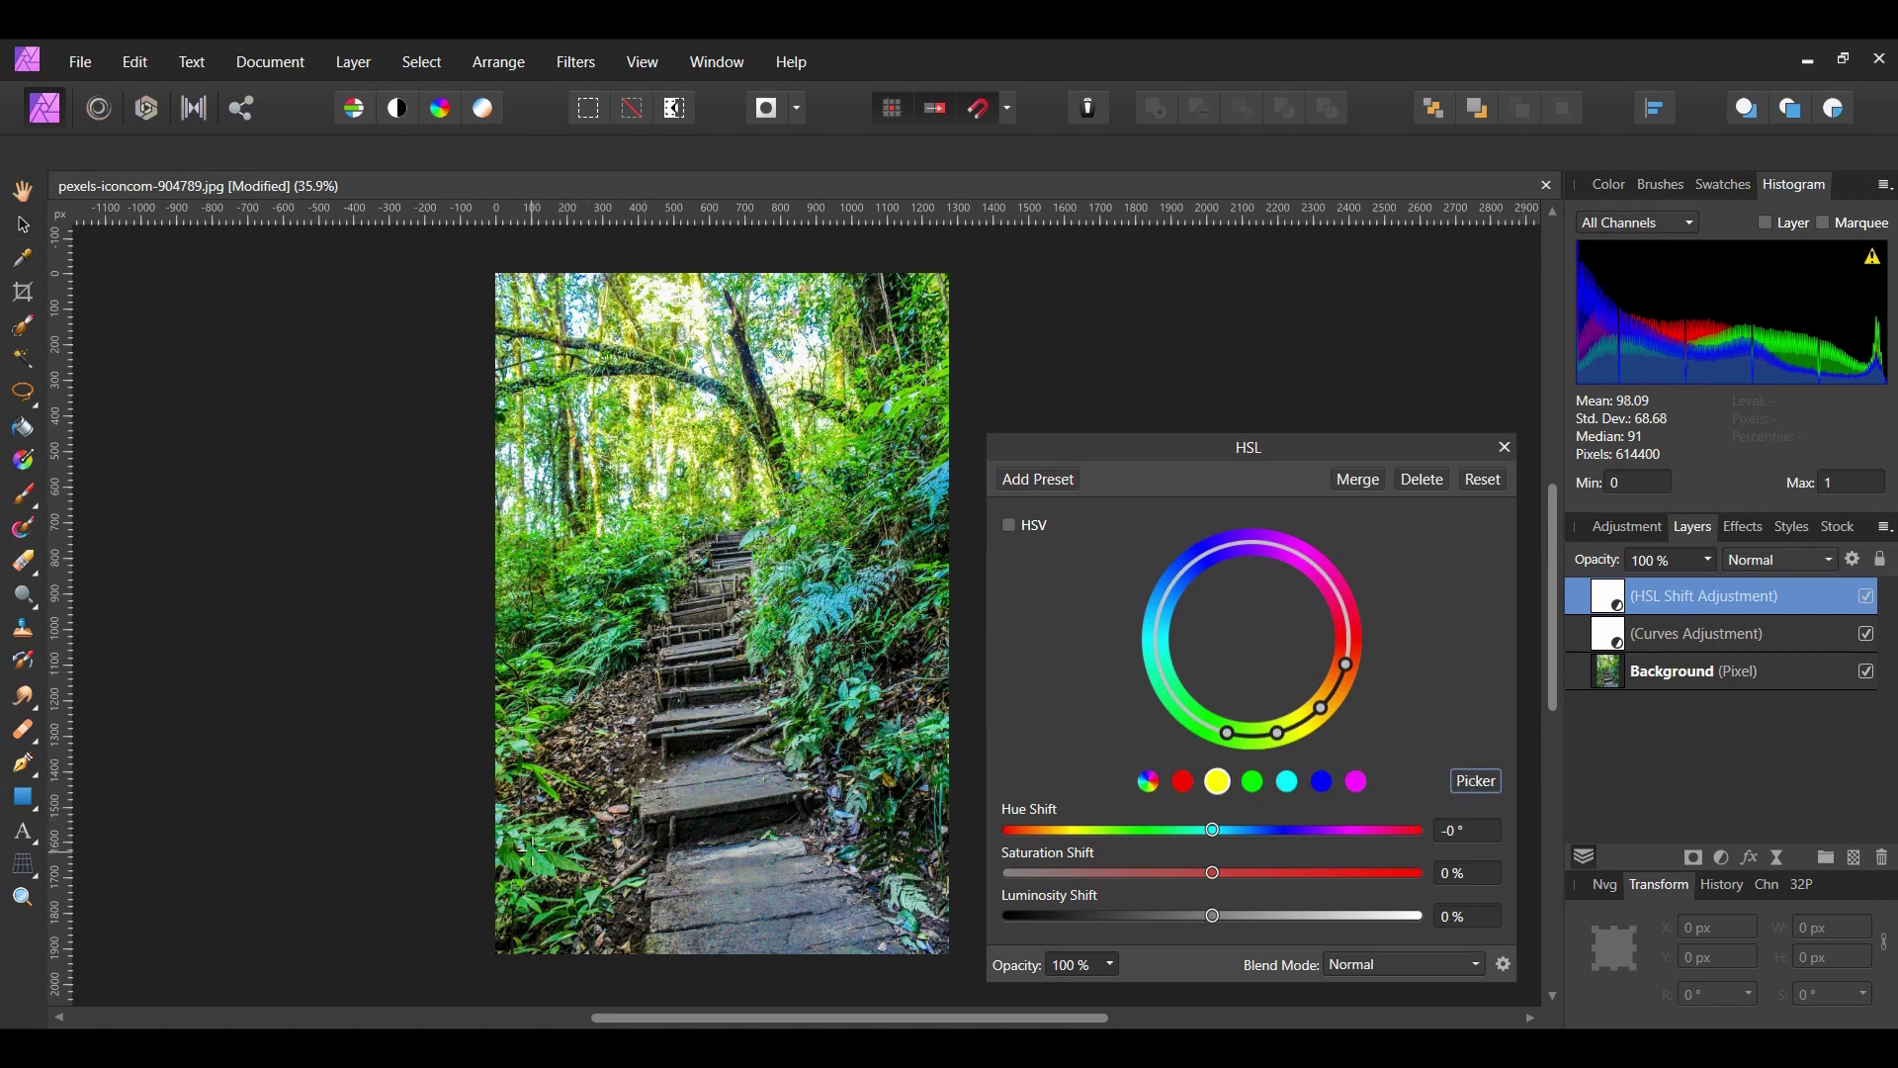
pyautogui.click(530, 847)
pyautogui.click(531, 856)
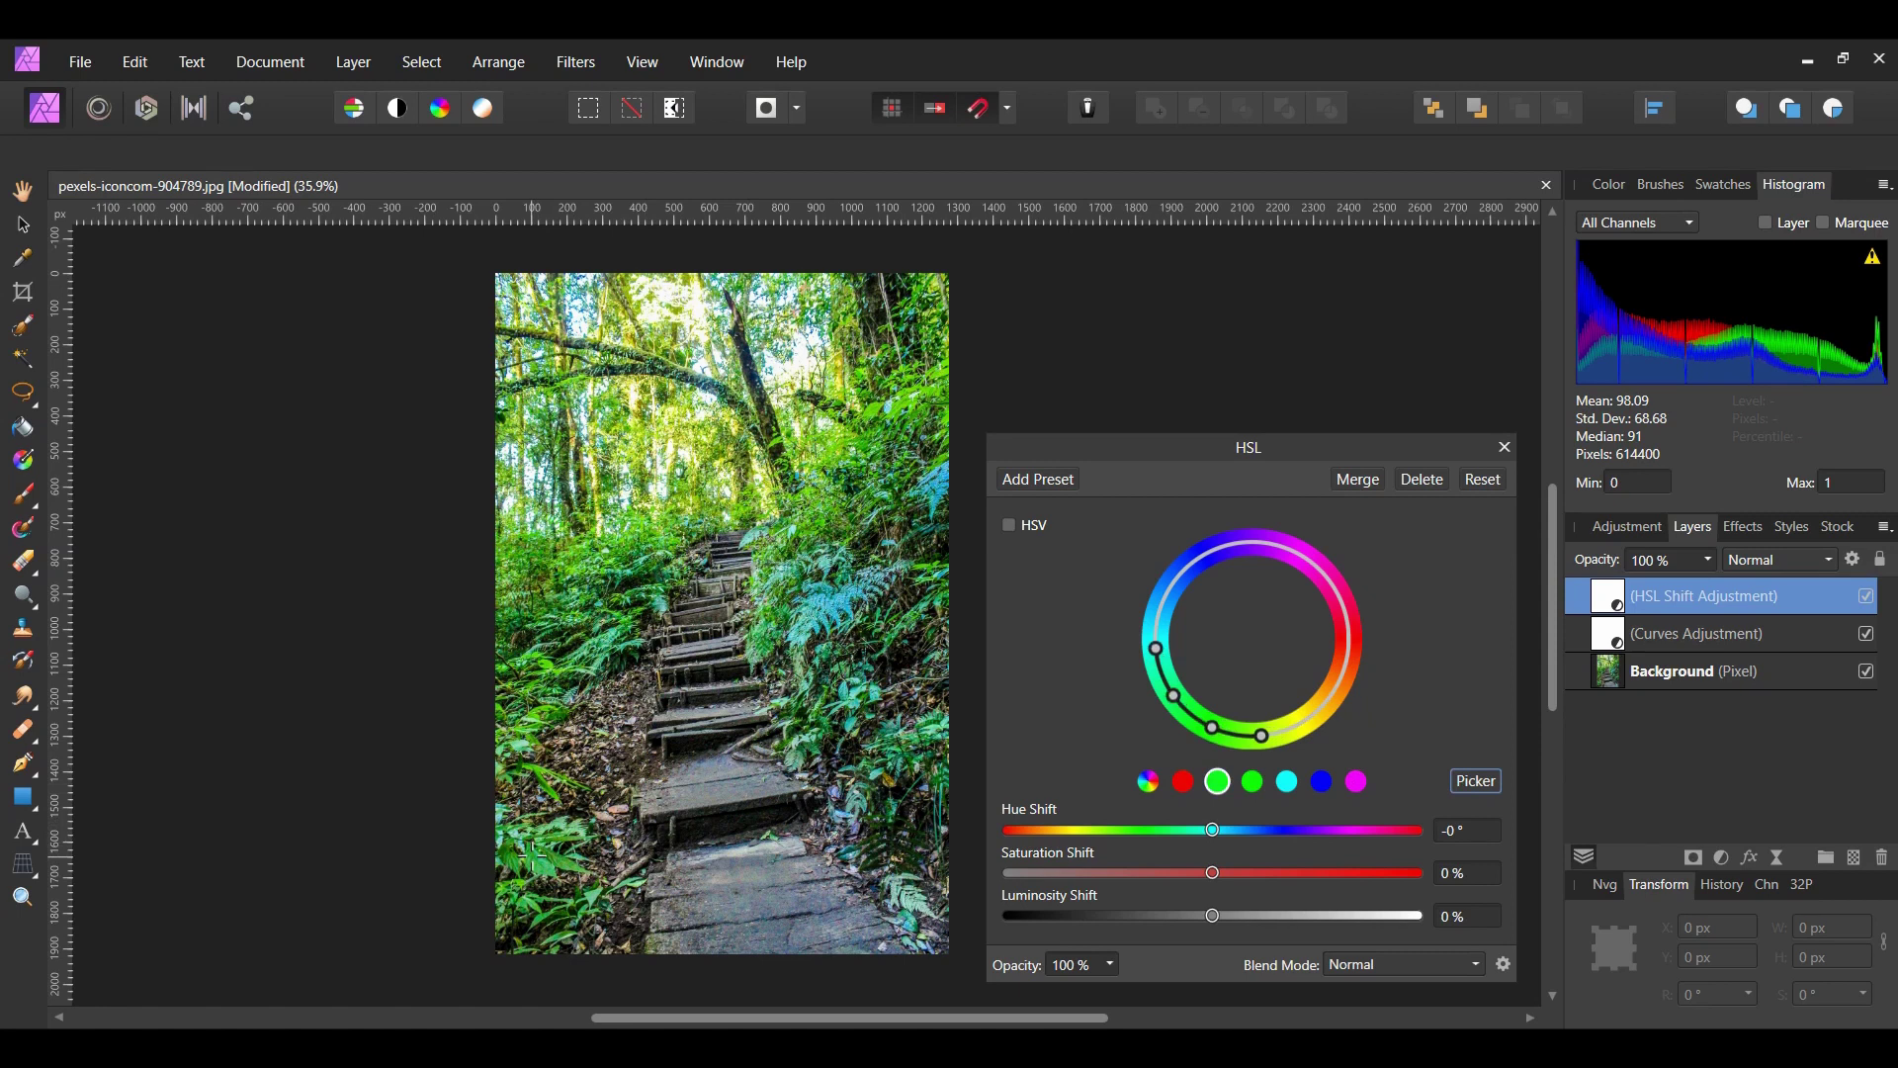
# Step: Set the sampled green's Hue Shift to 80 and Saturation Shift to 10
pyautogui.click(1469, 831)
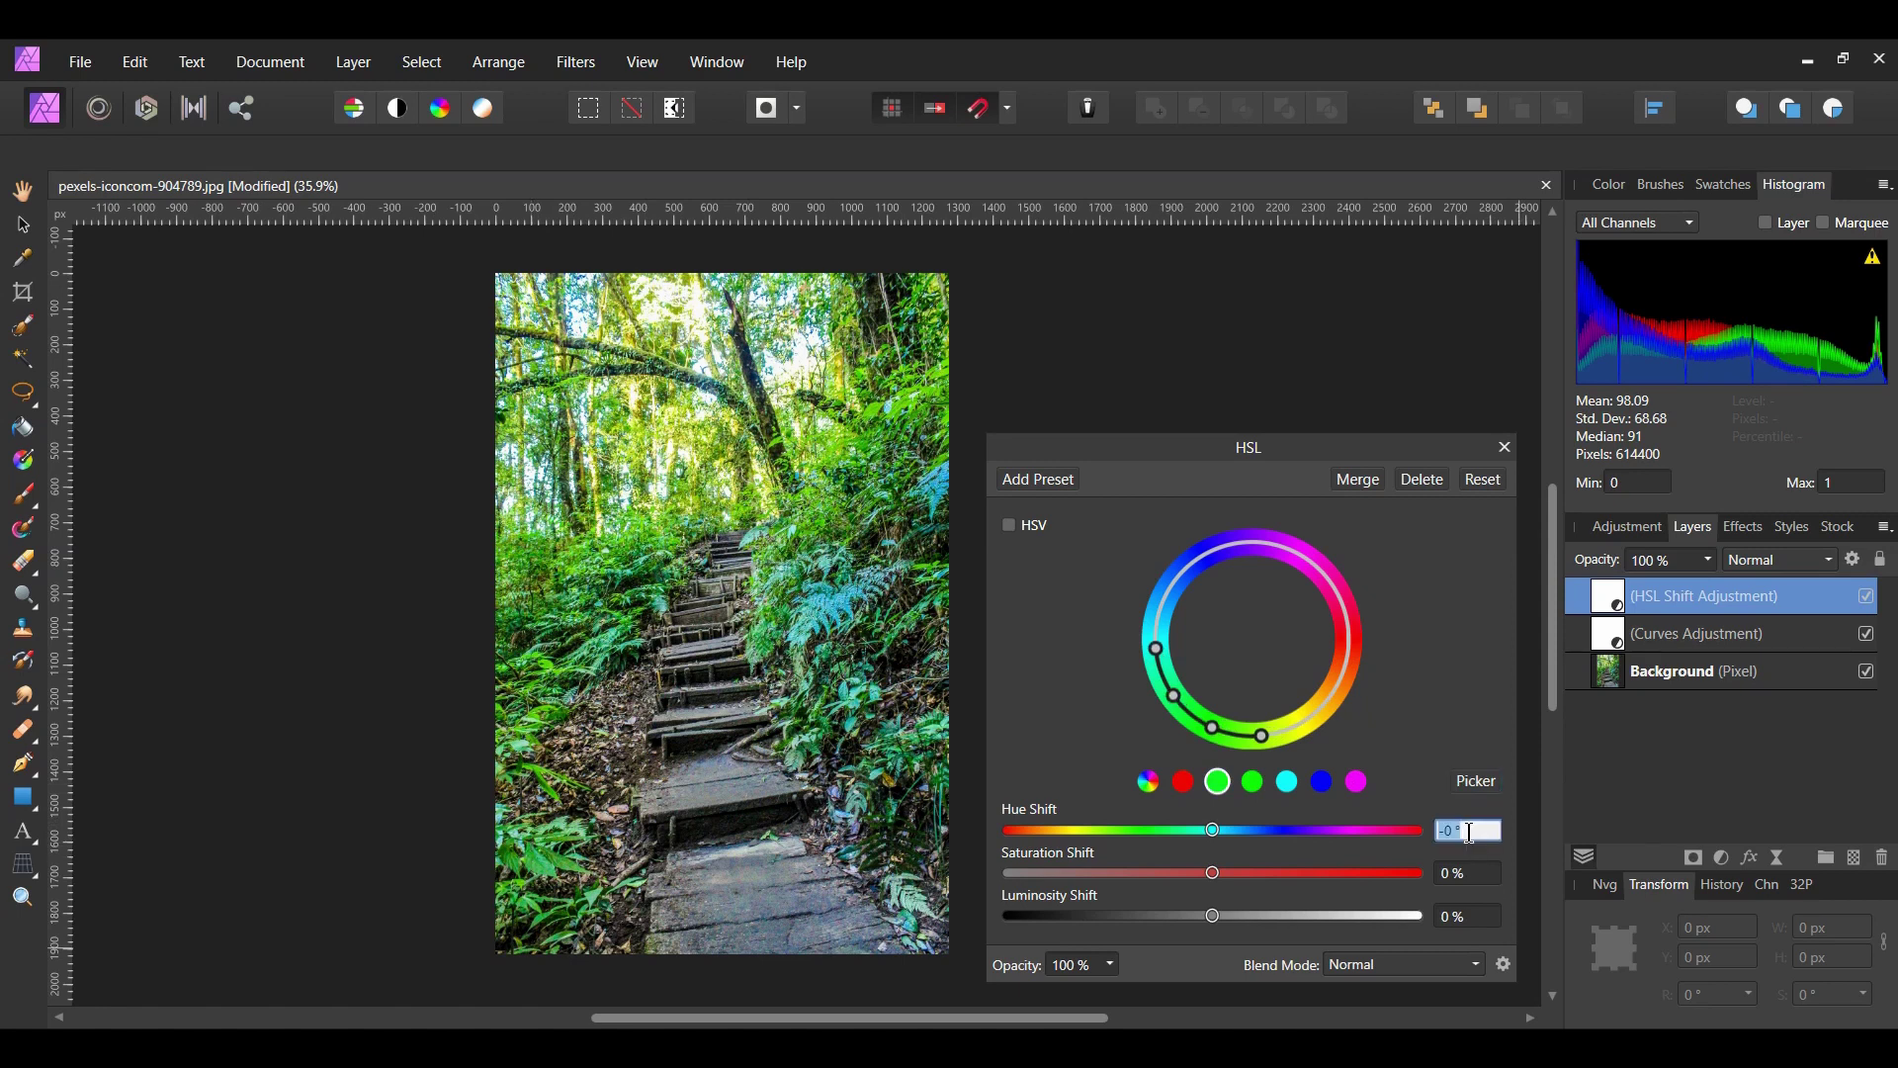
pyautogui.write('80')
pyautogui.press('Return')
pyautogui.click(1469, 874)
pyautogui.write('10')
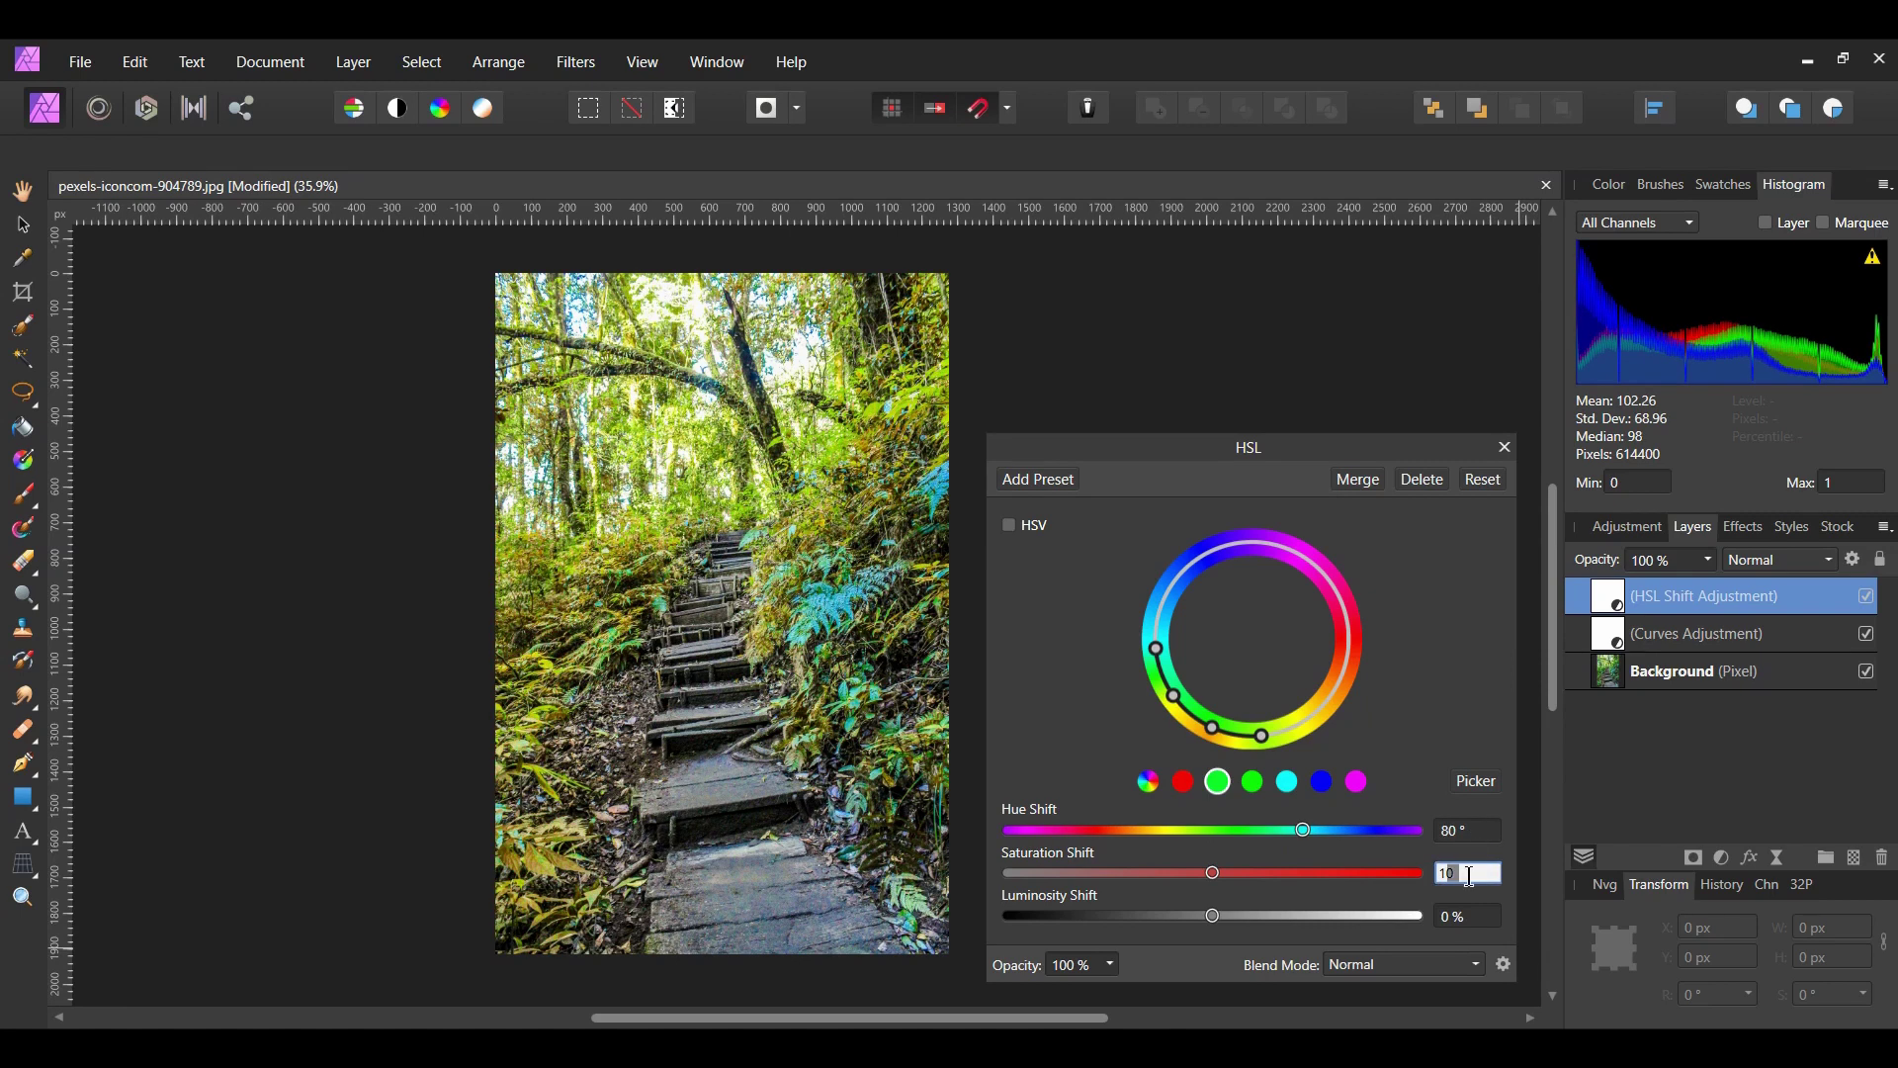
pyautogui.press('Return')
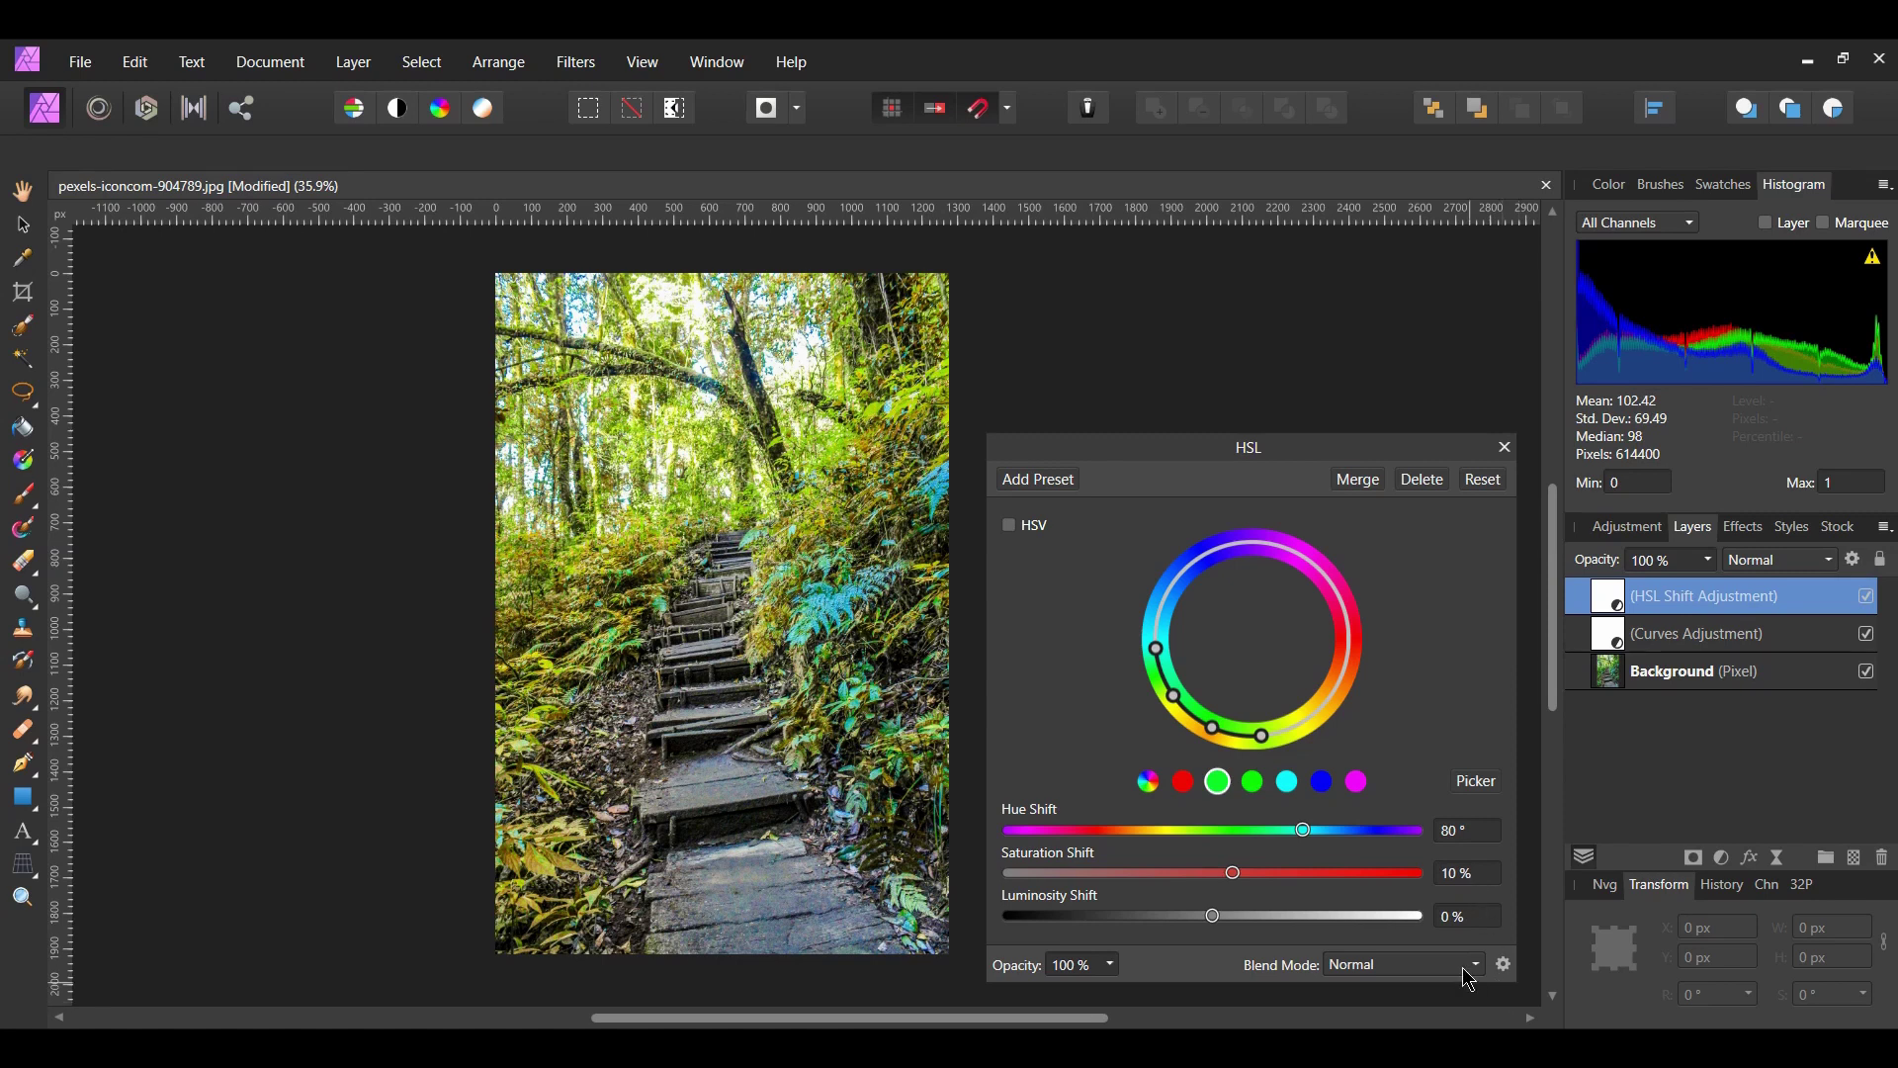
# Step: Sample the fern colour into the cyan range and shift it Hue 140, Saturation 30
pyautogui.click(1289, 785)
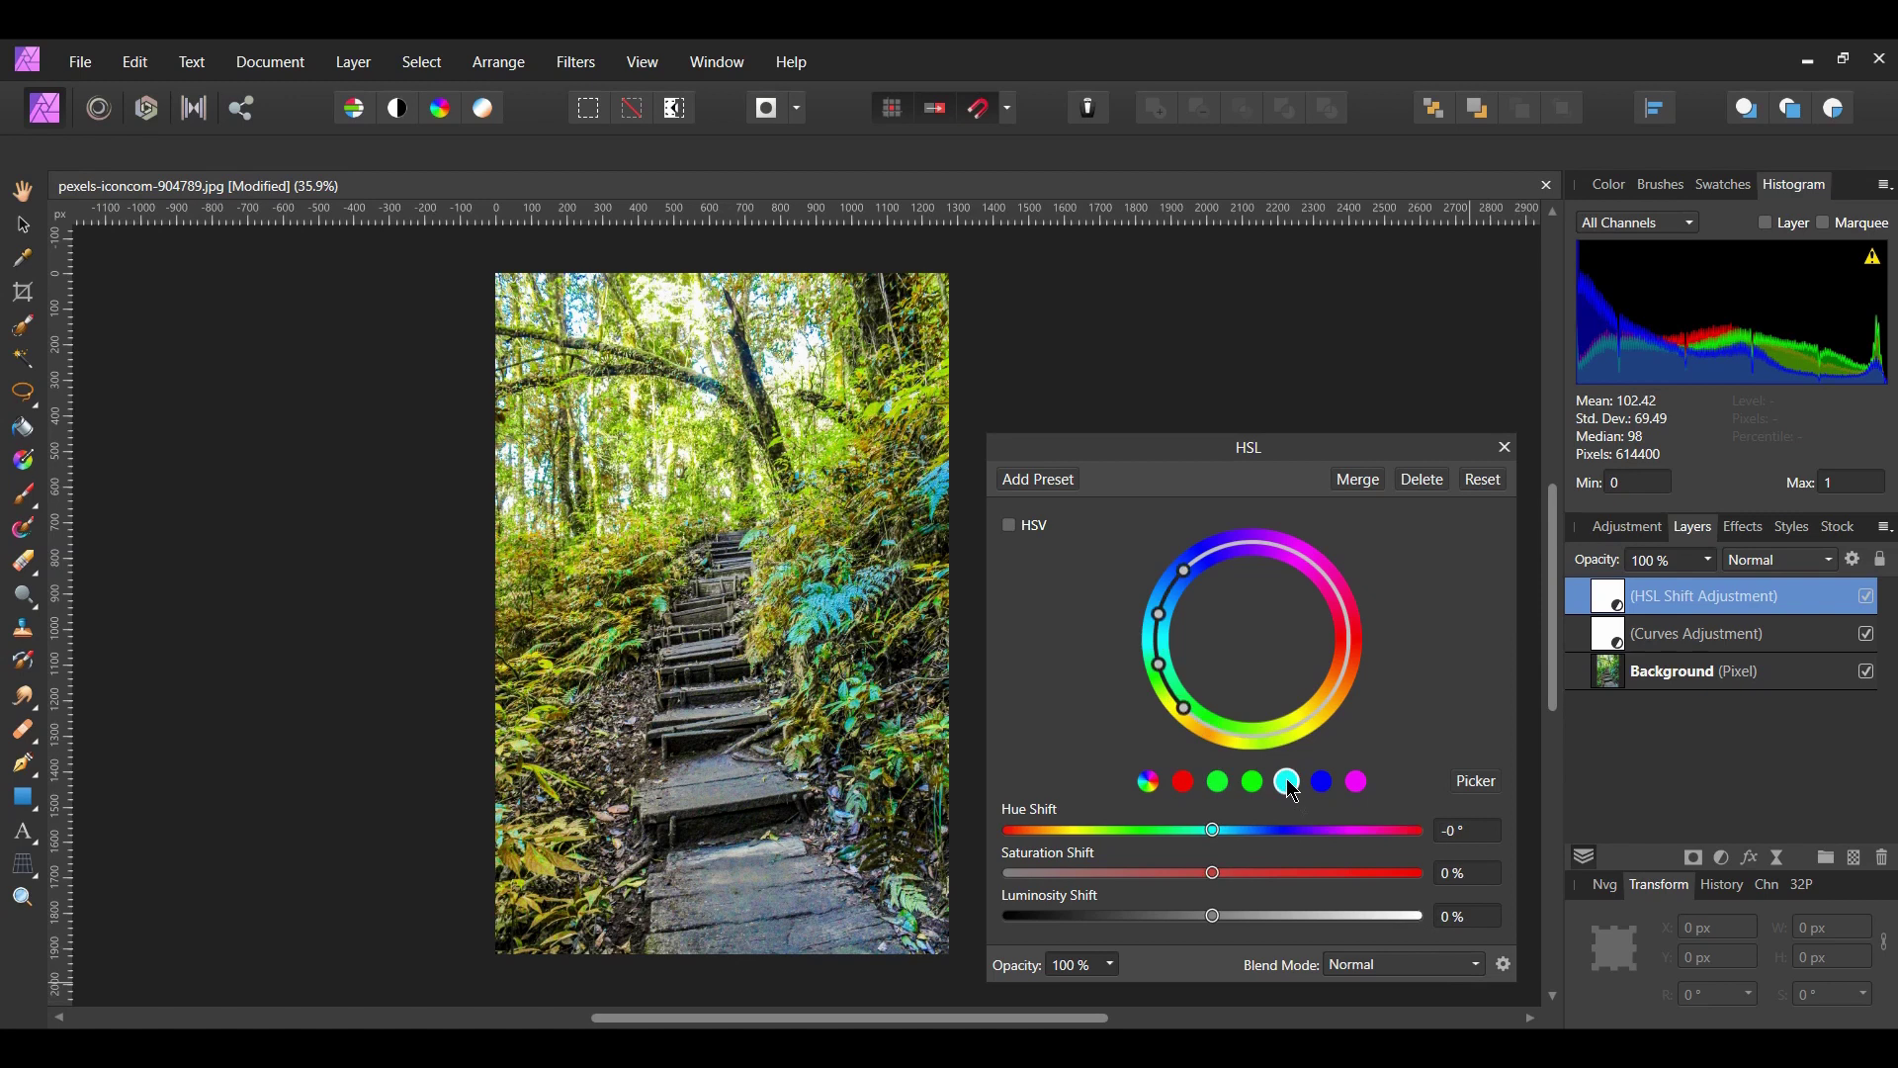
pyautogui.click(1477, 782)
pyautogui.click(833, 611)
pyautogui.click(1472, 828)
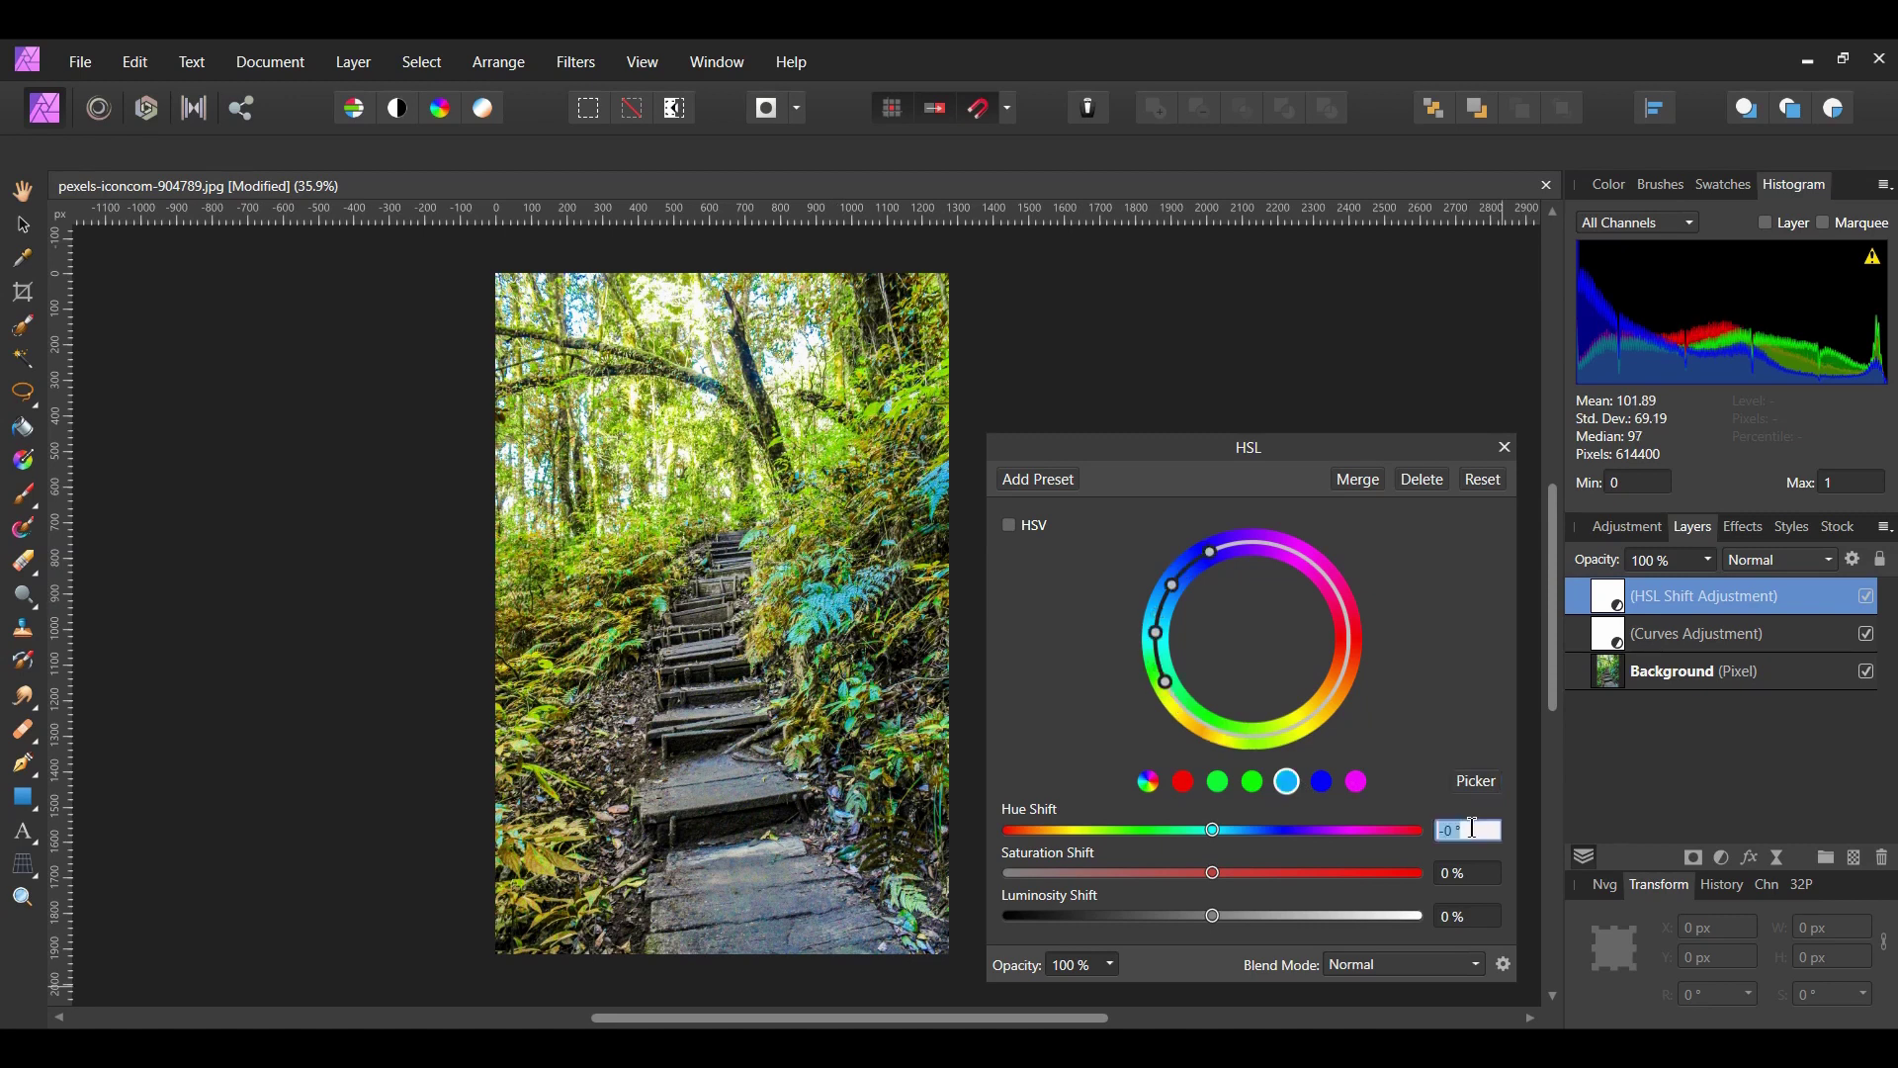
pyautogui.write('140')
pyautogui.press('Return')
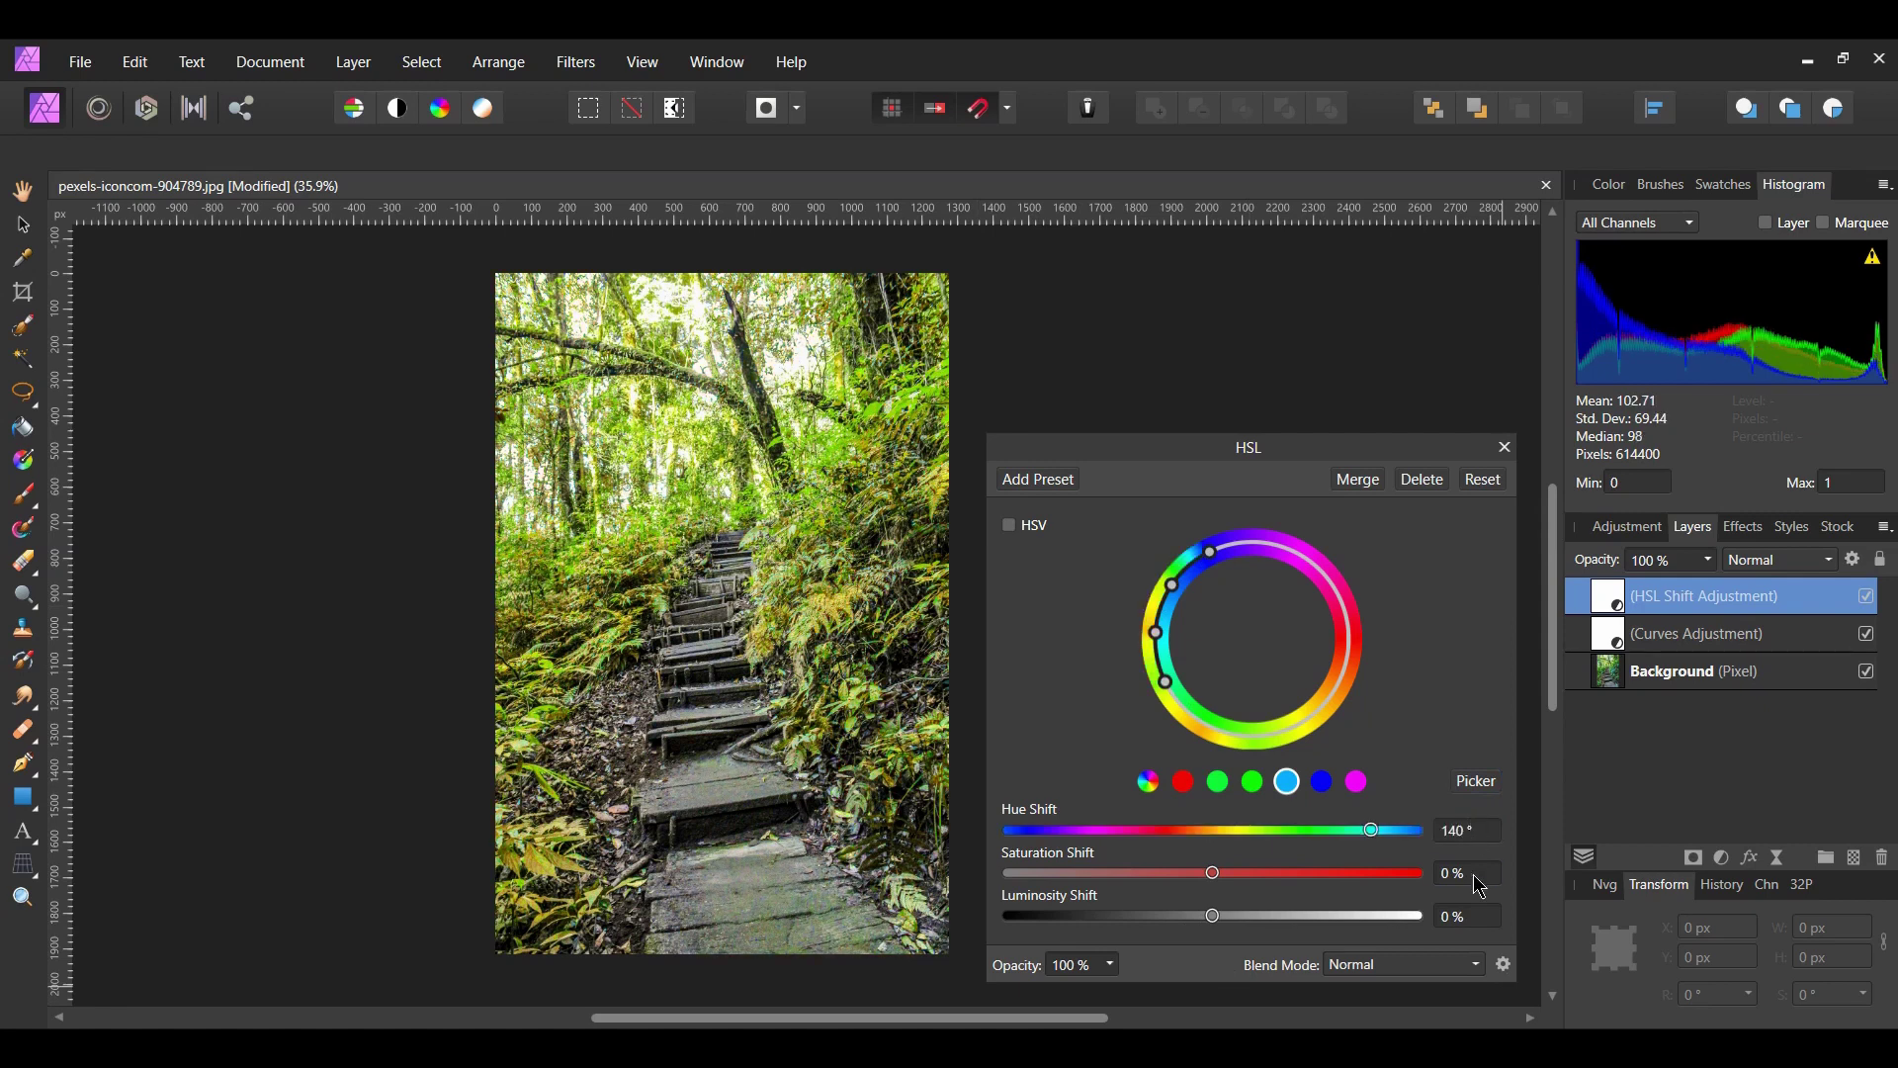
pyautogui.click(1472, 873)
pyautogui.write('30')
pyautogui.press('Return')
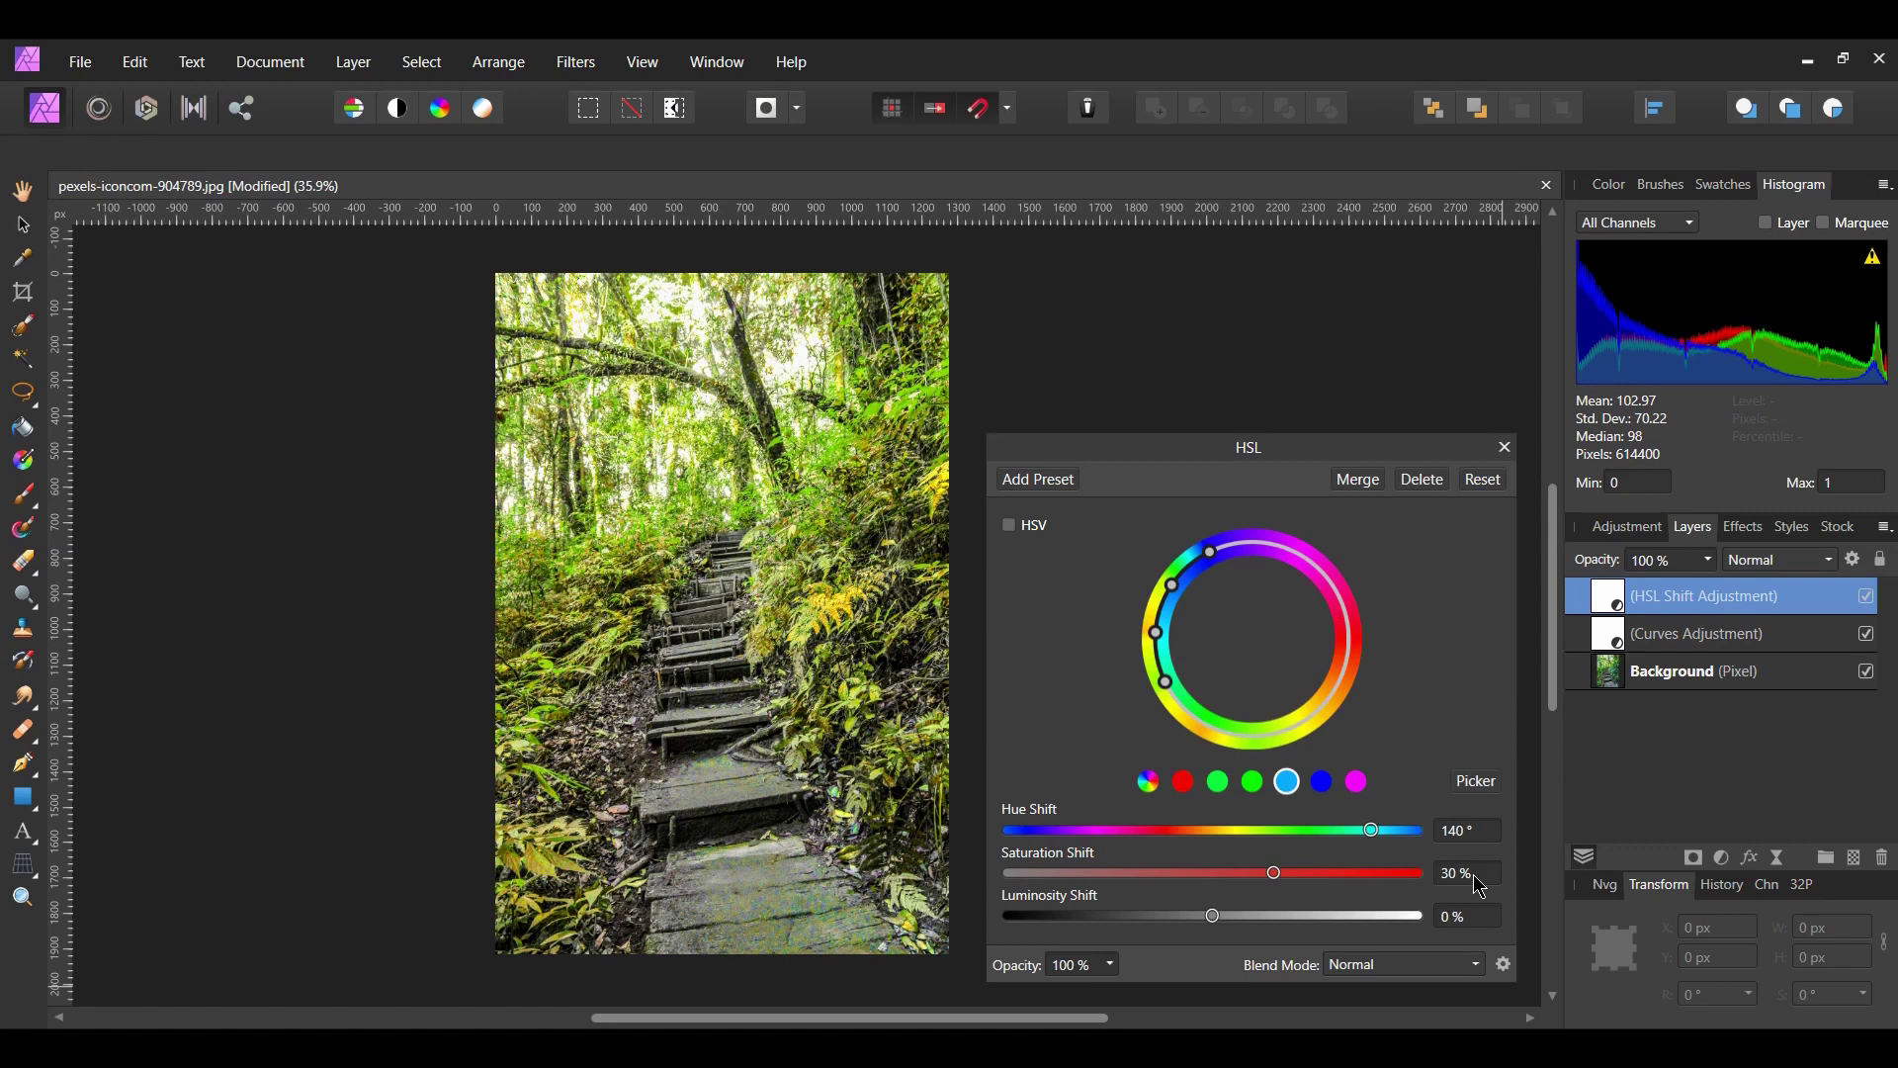
# Step: Sample another green range, shift it Hue 25, Saturation 25, and widen the range slightly
pyautogui.click(1255, 788)
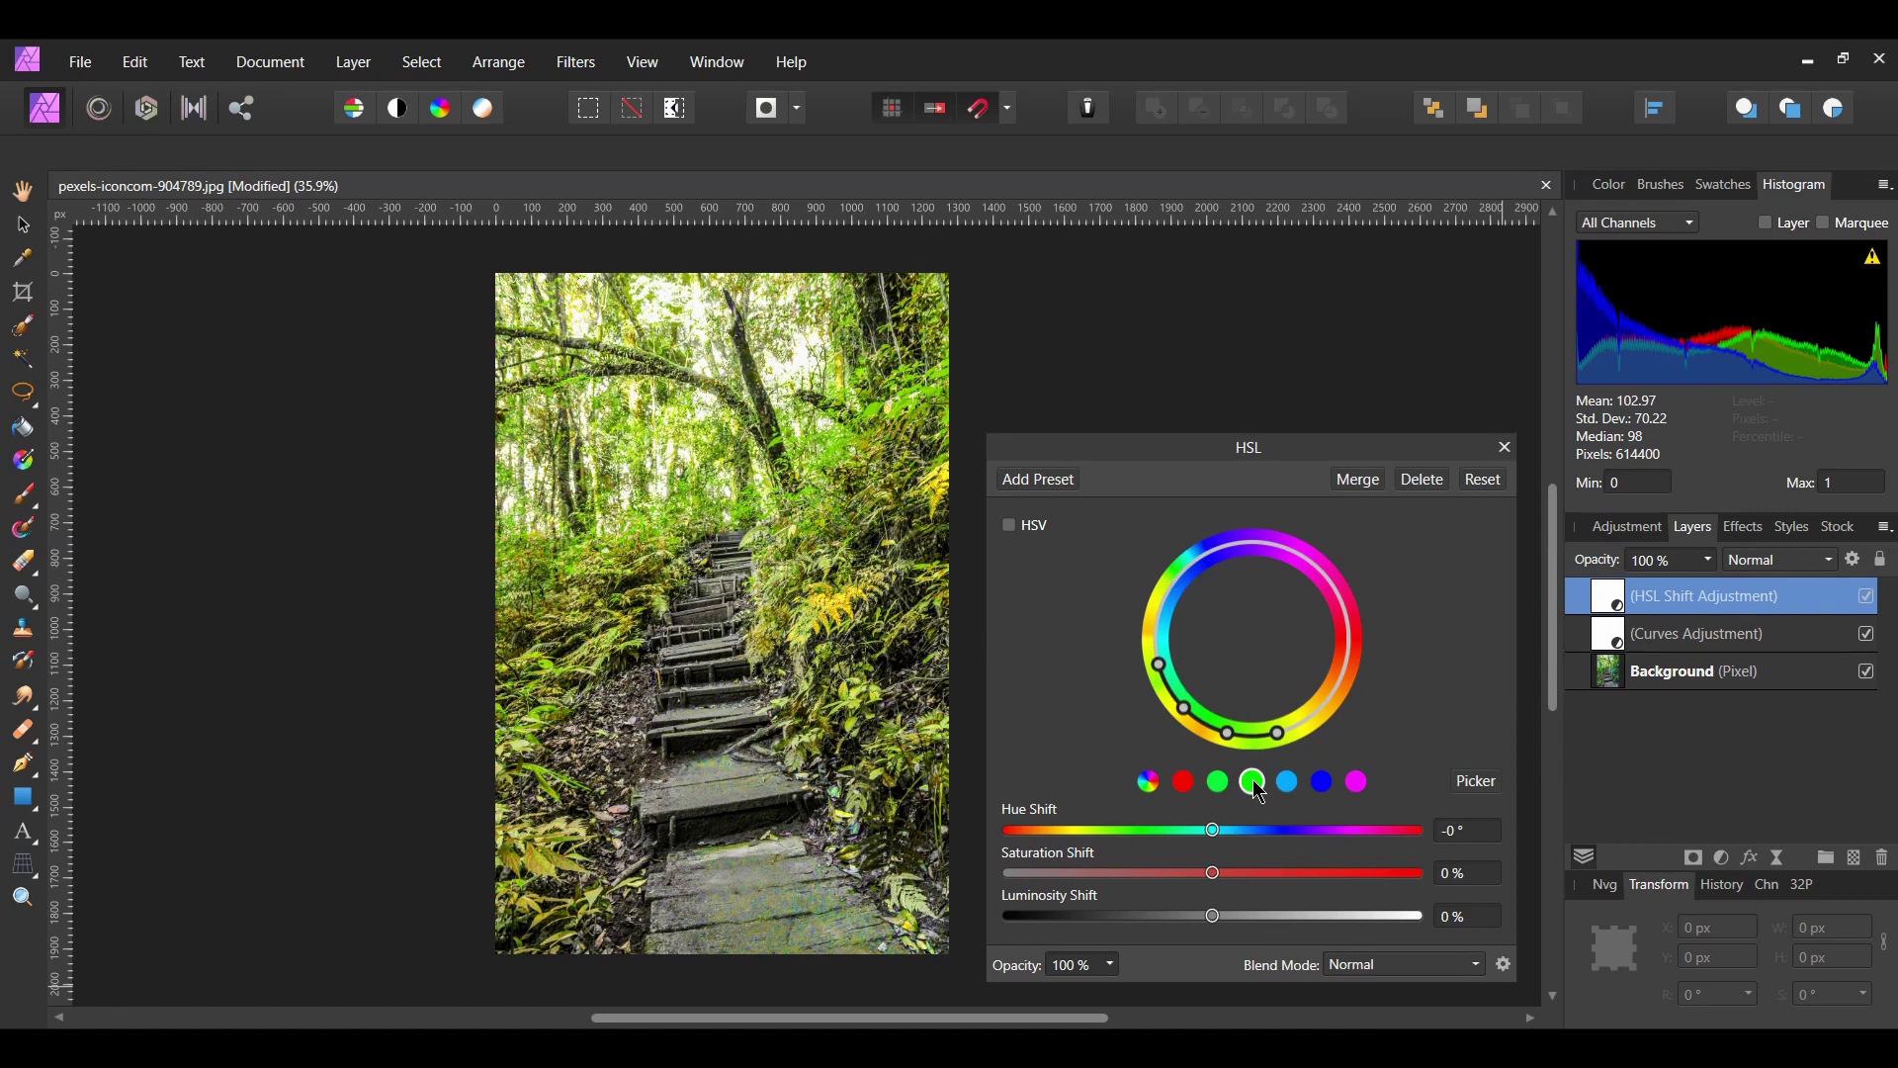
pyautogui.click(1481, 786)
pyautogui.click(682, 482)
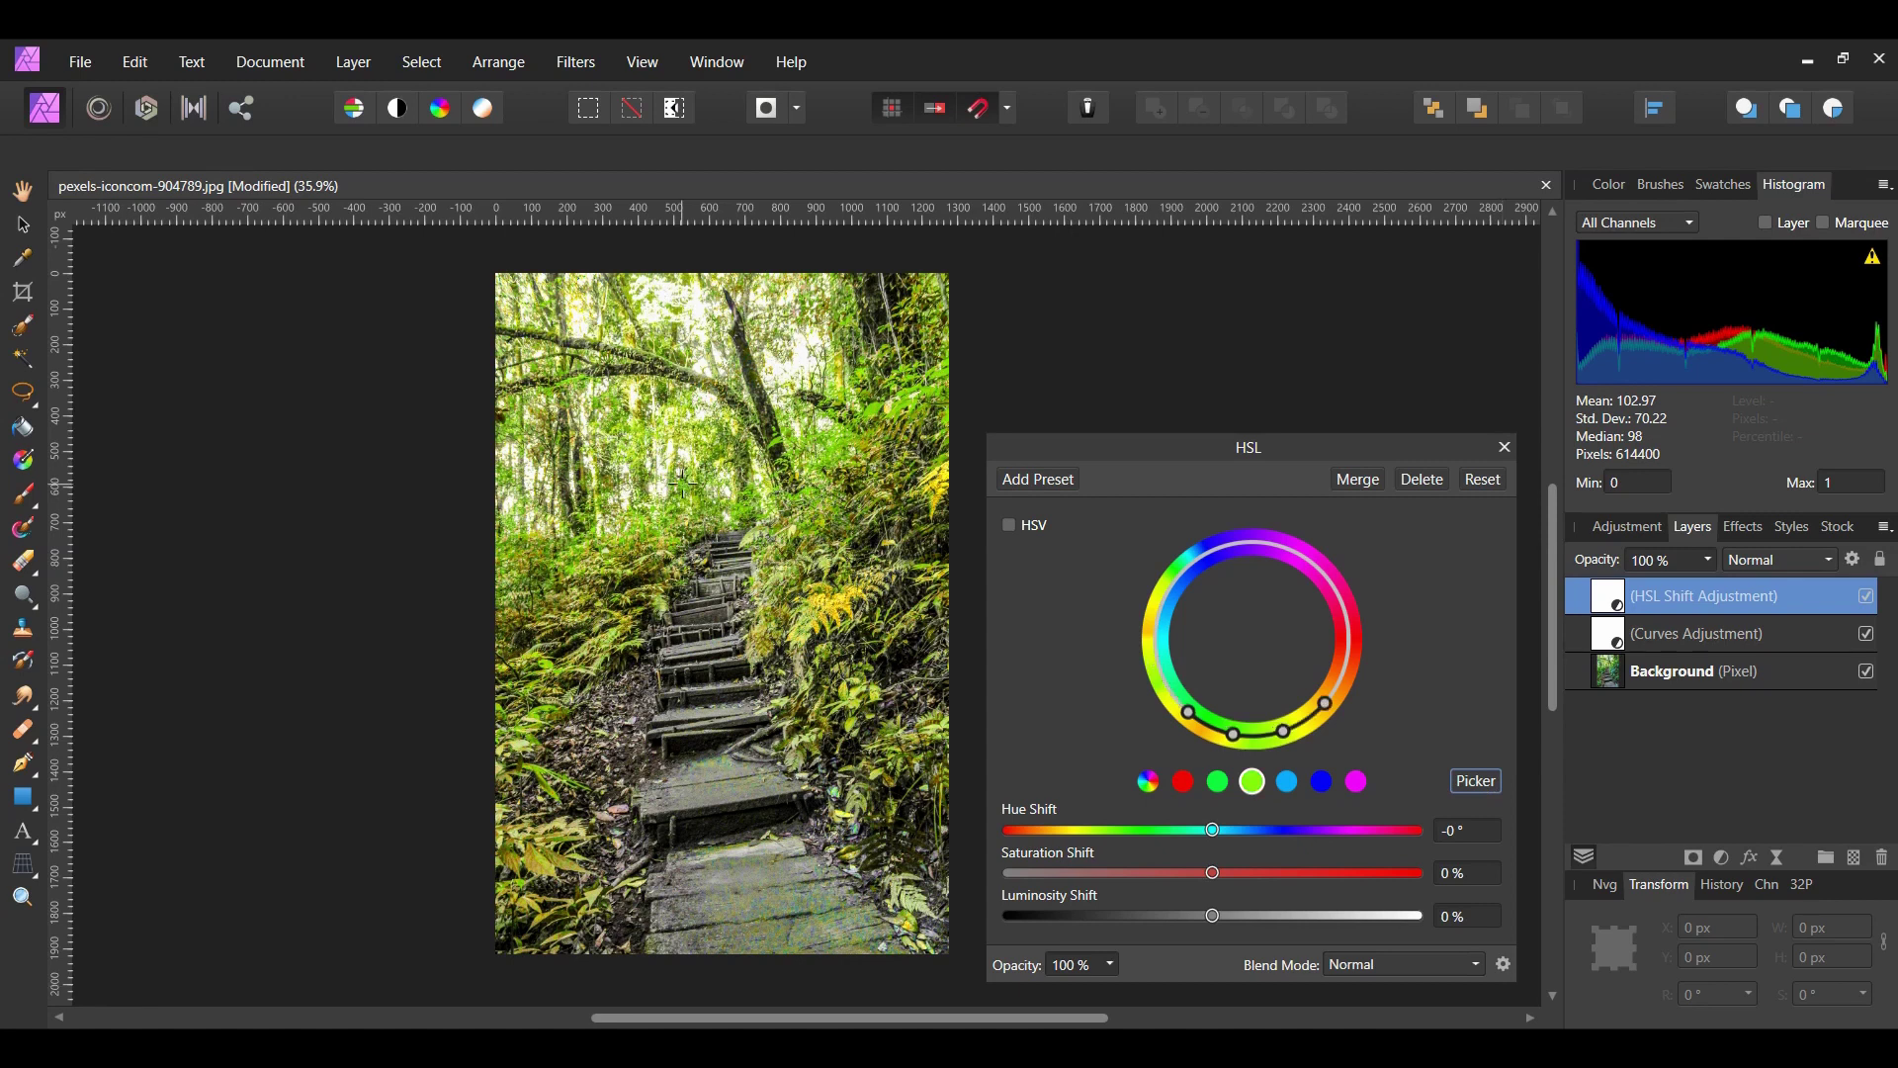
pyautogui.click(1468, 828)
pyautogui.write('25')
pyautogui.press('Return')
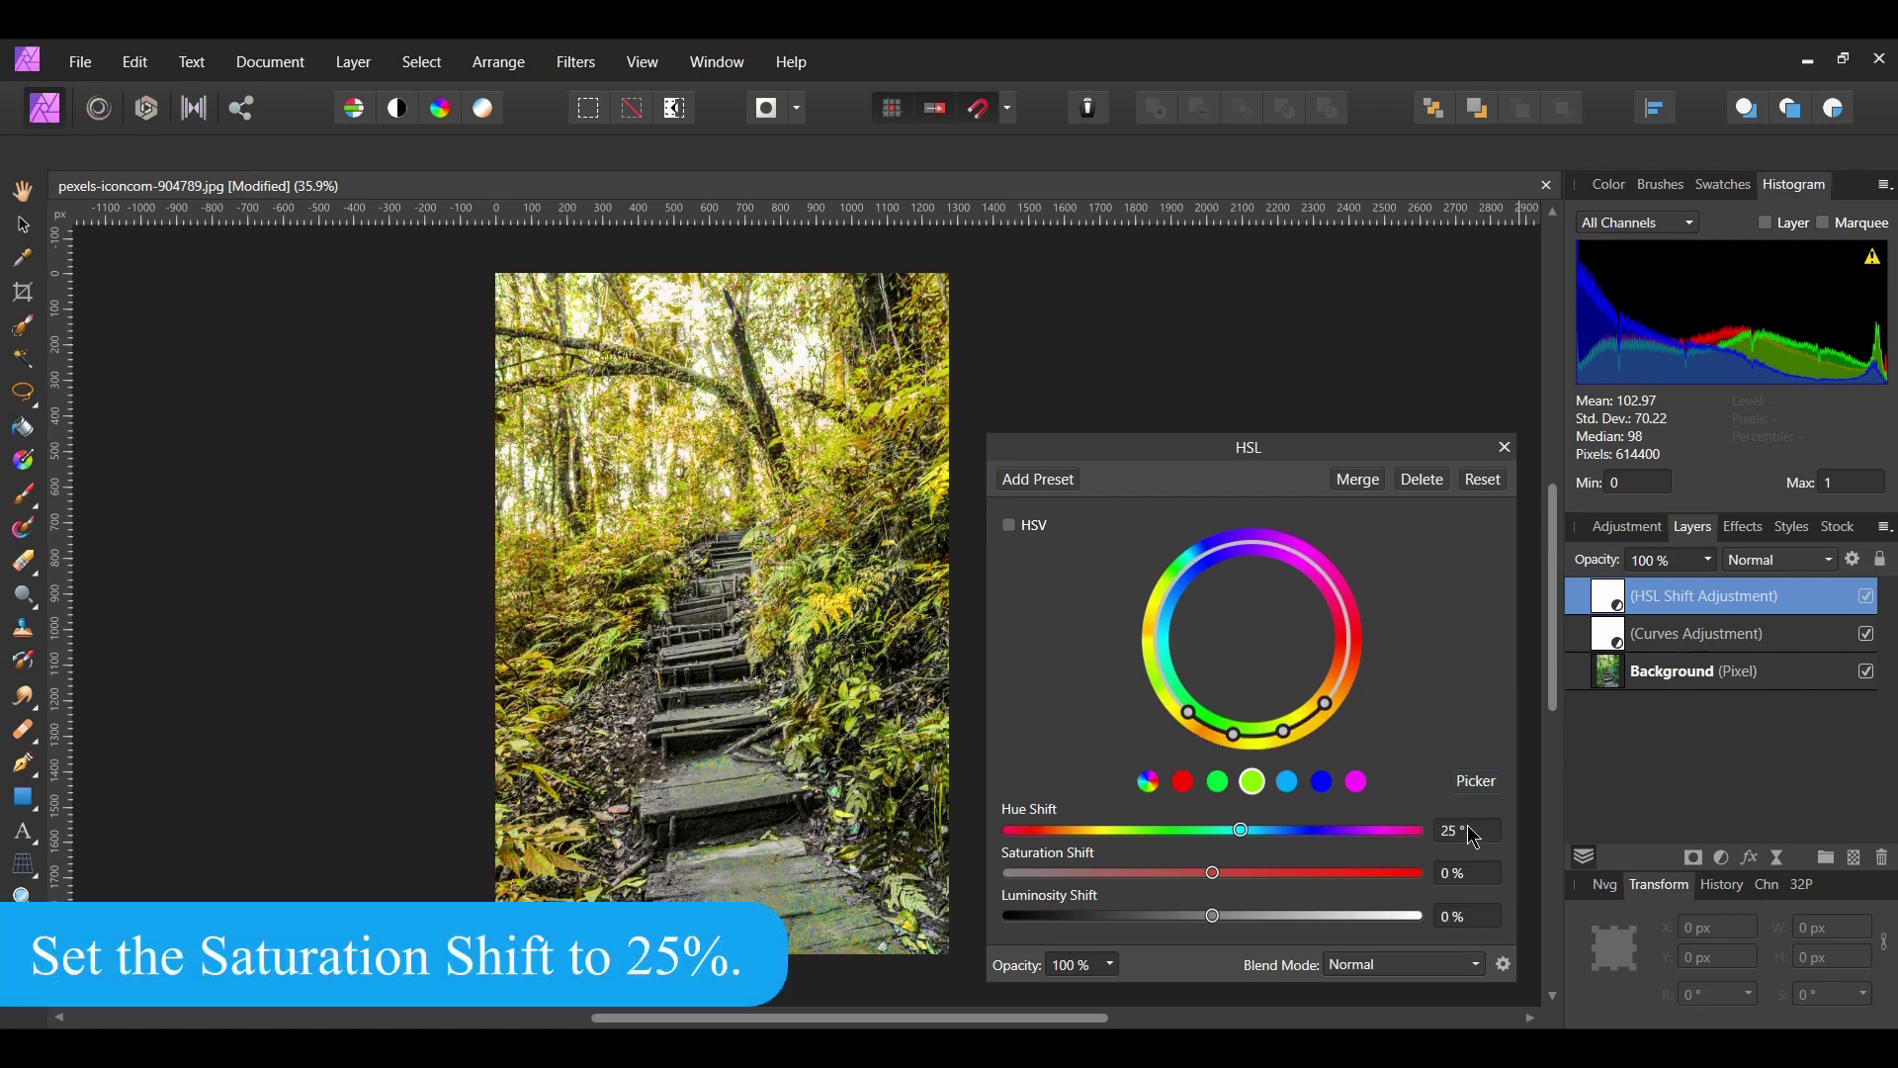
pyautogui.click(1475, 873)
pyautogui.write('25')
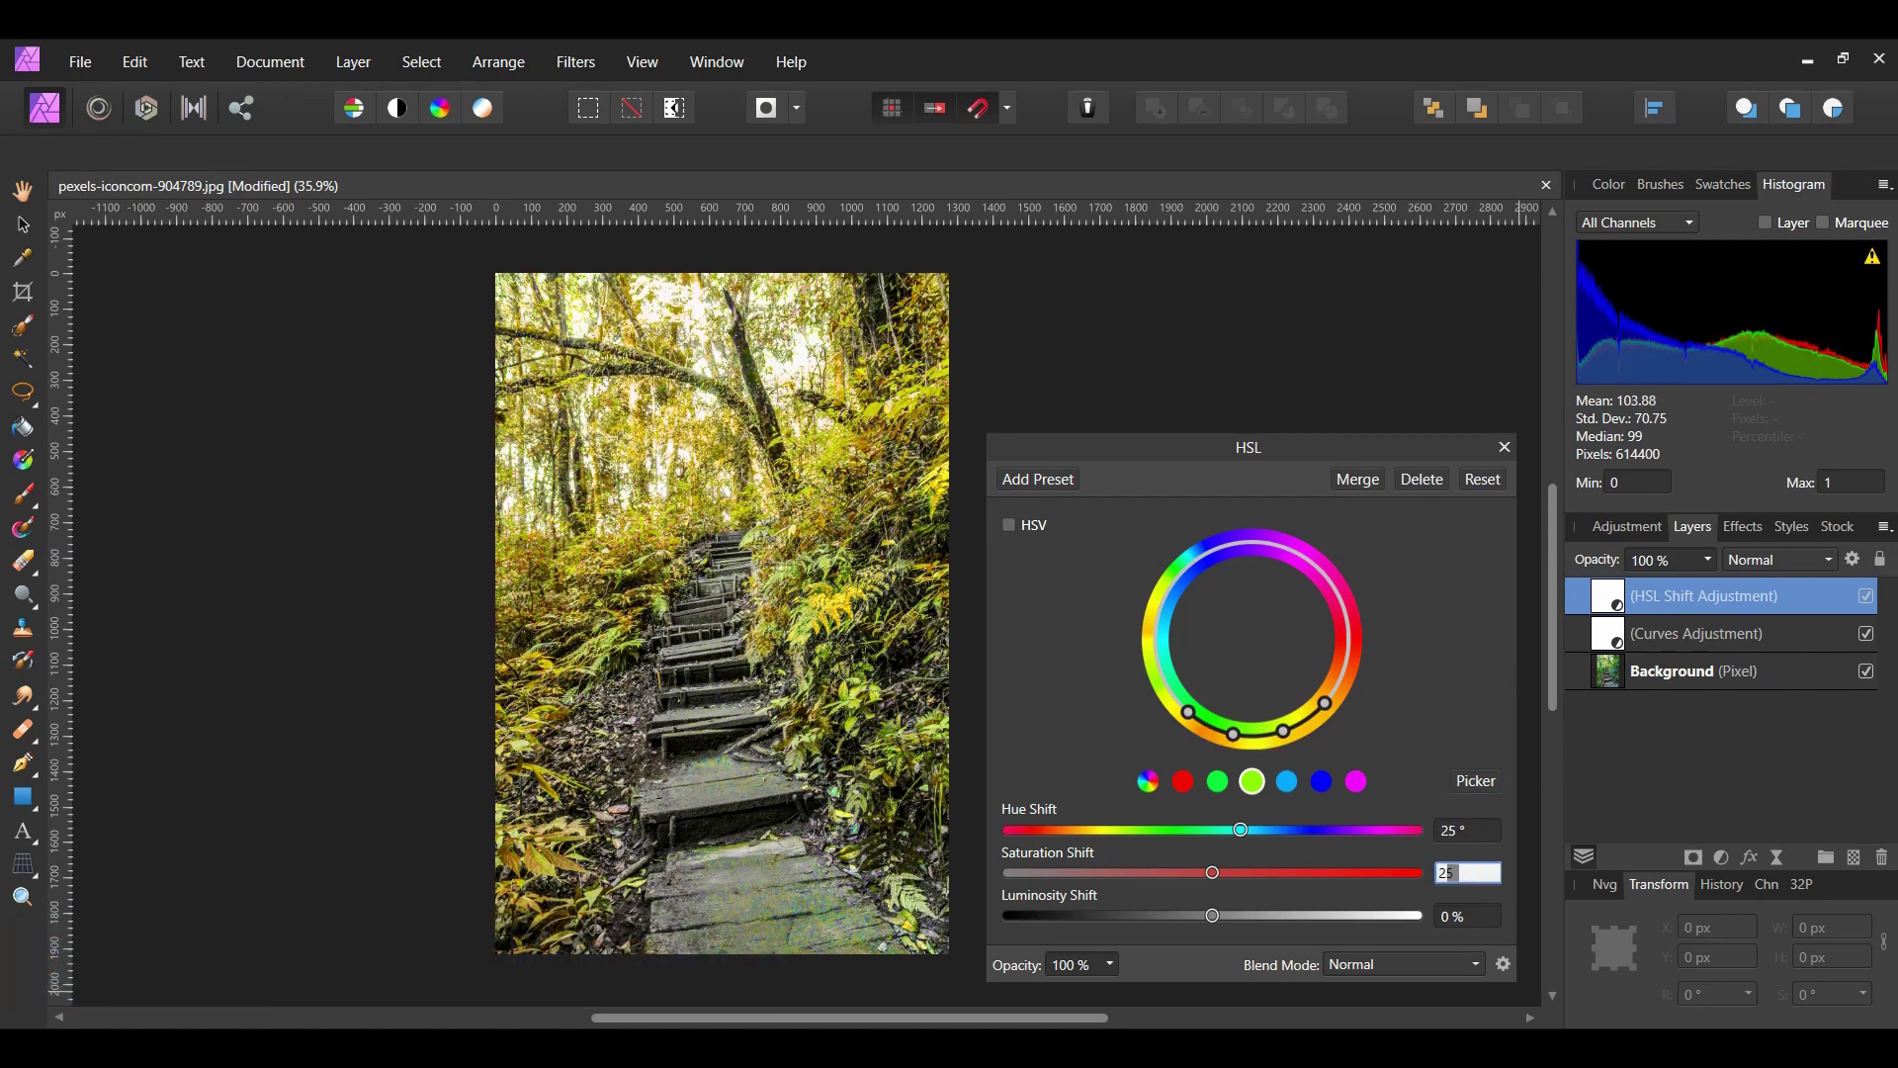
pyautogui.press('Return')
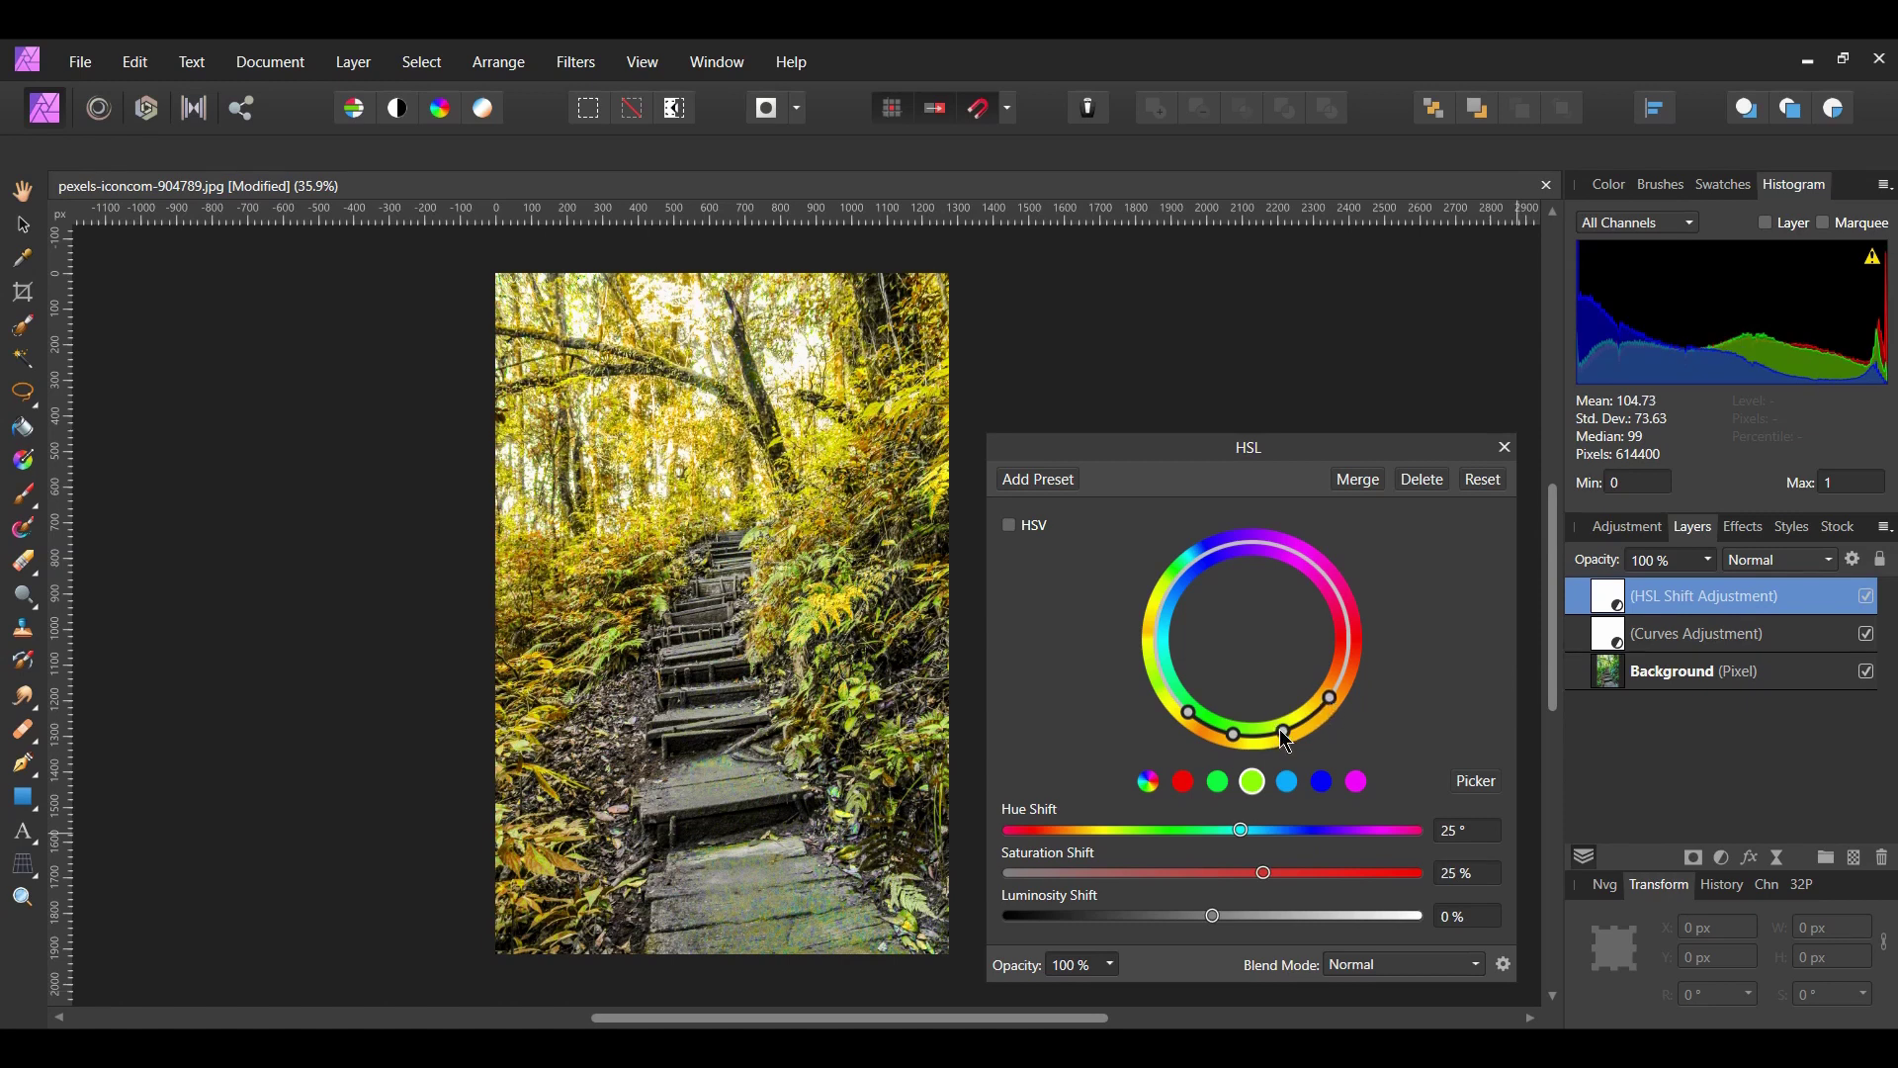
pyautogui.moveTo(1291, 729); pyautogui.dragTo(1282, 745)
pyautogui.click(1507, 449)
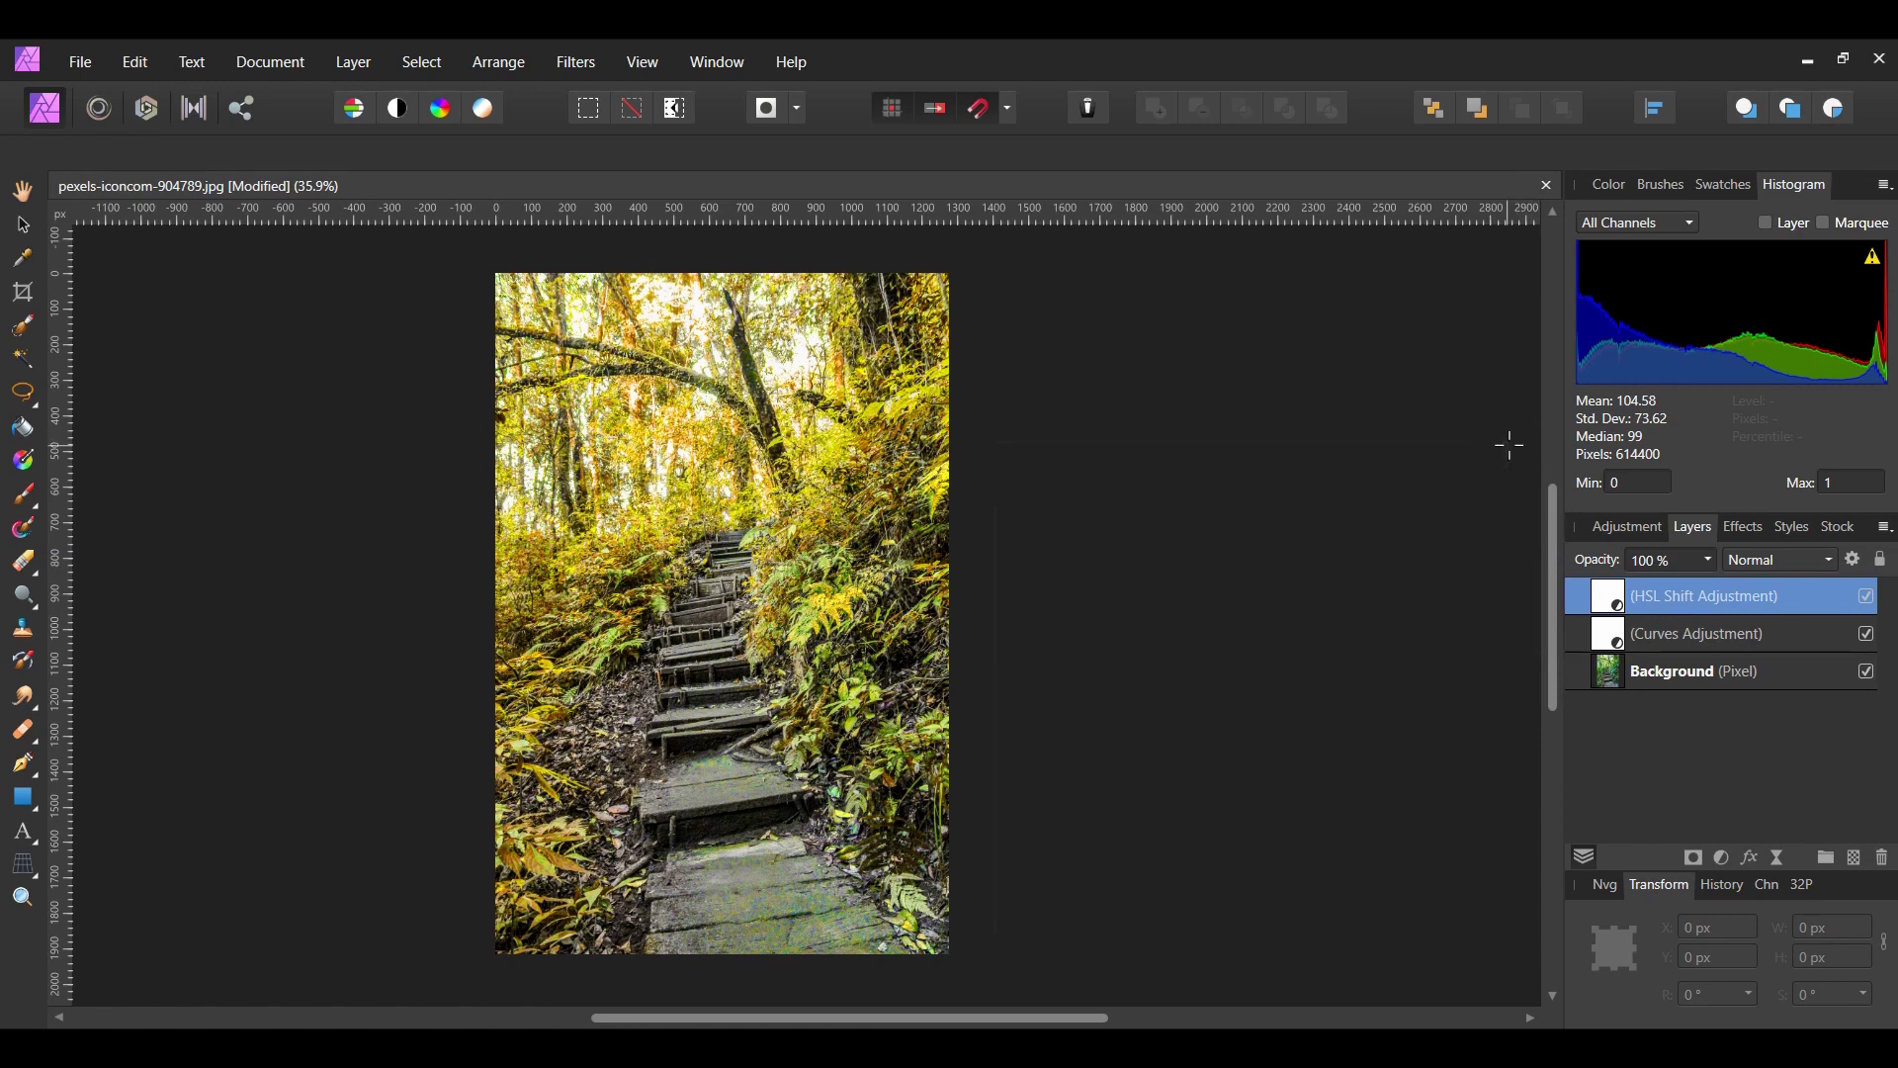
# Step: Mask the HSL Shift layer by brushing over the lower stairs, then toggle the mask to compare
pyautogui.click(1696, 860)
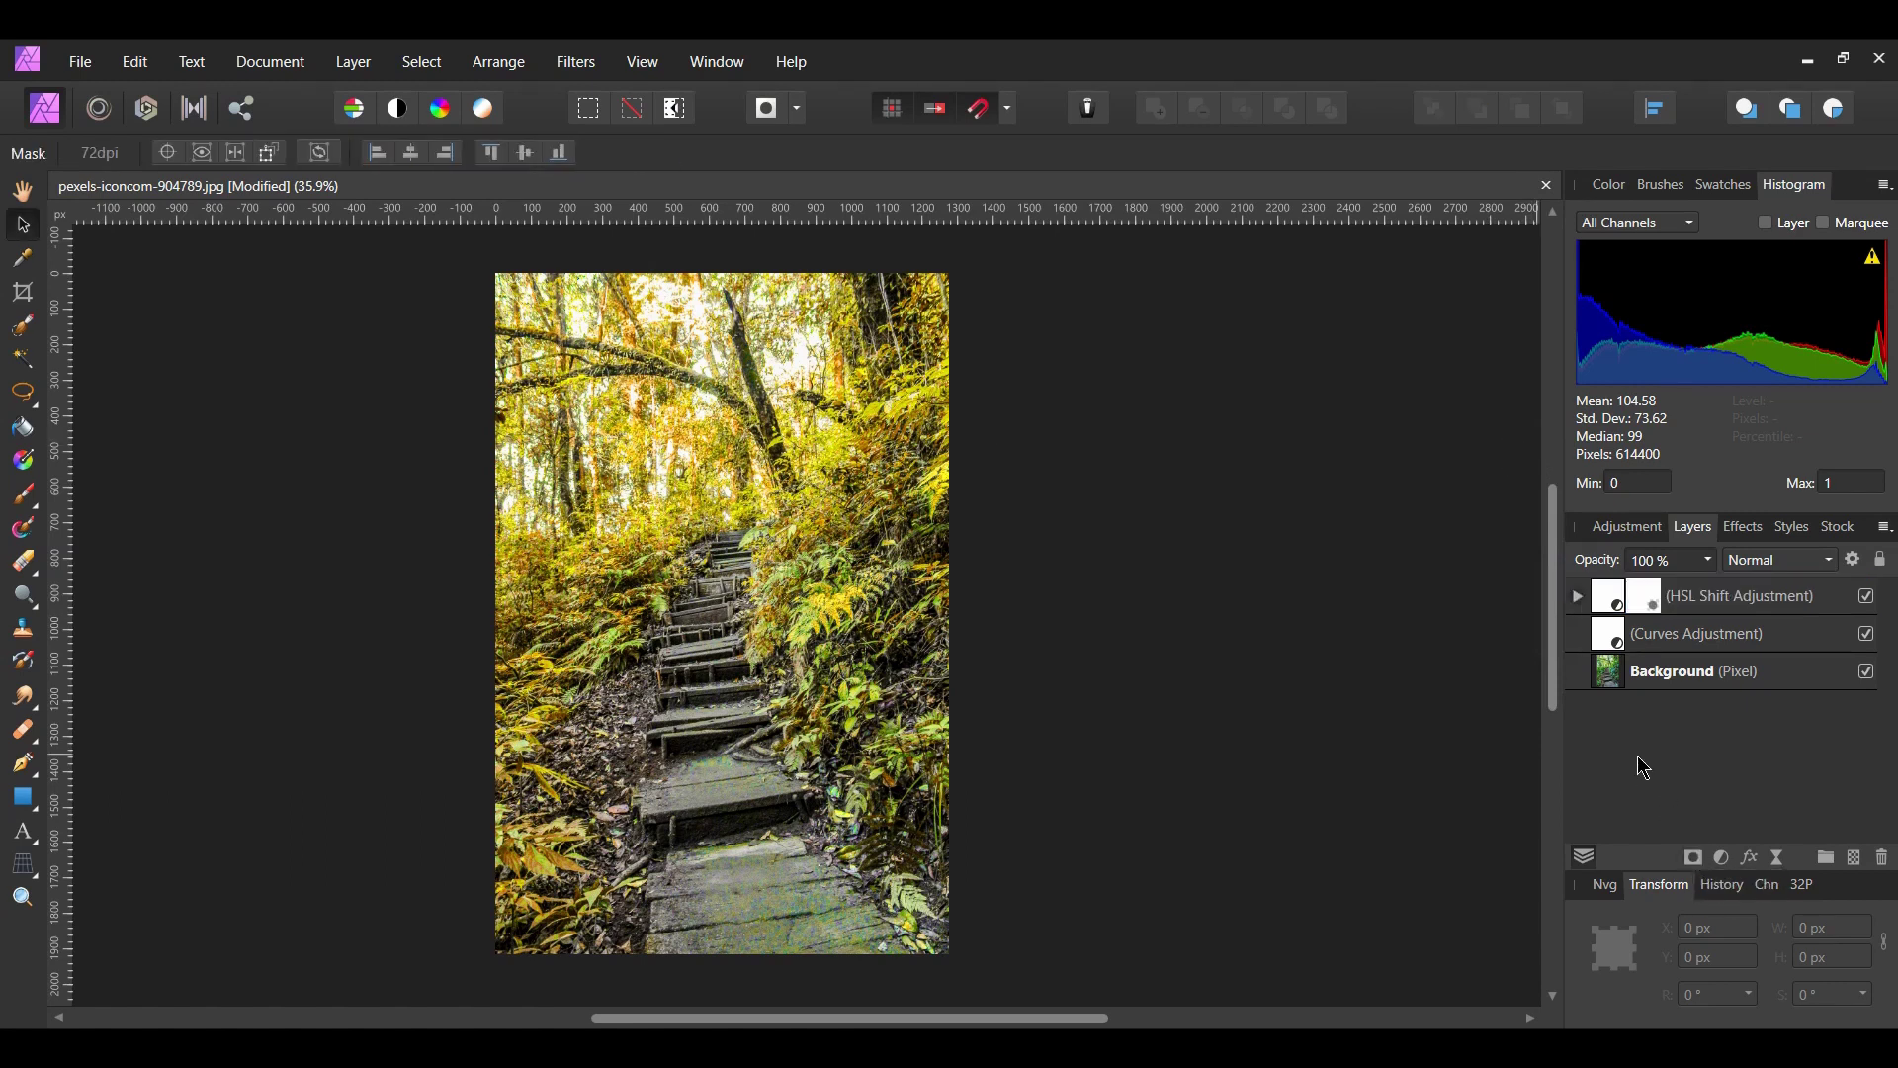
pyautogui.click(1578, 596)
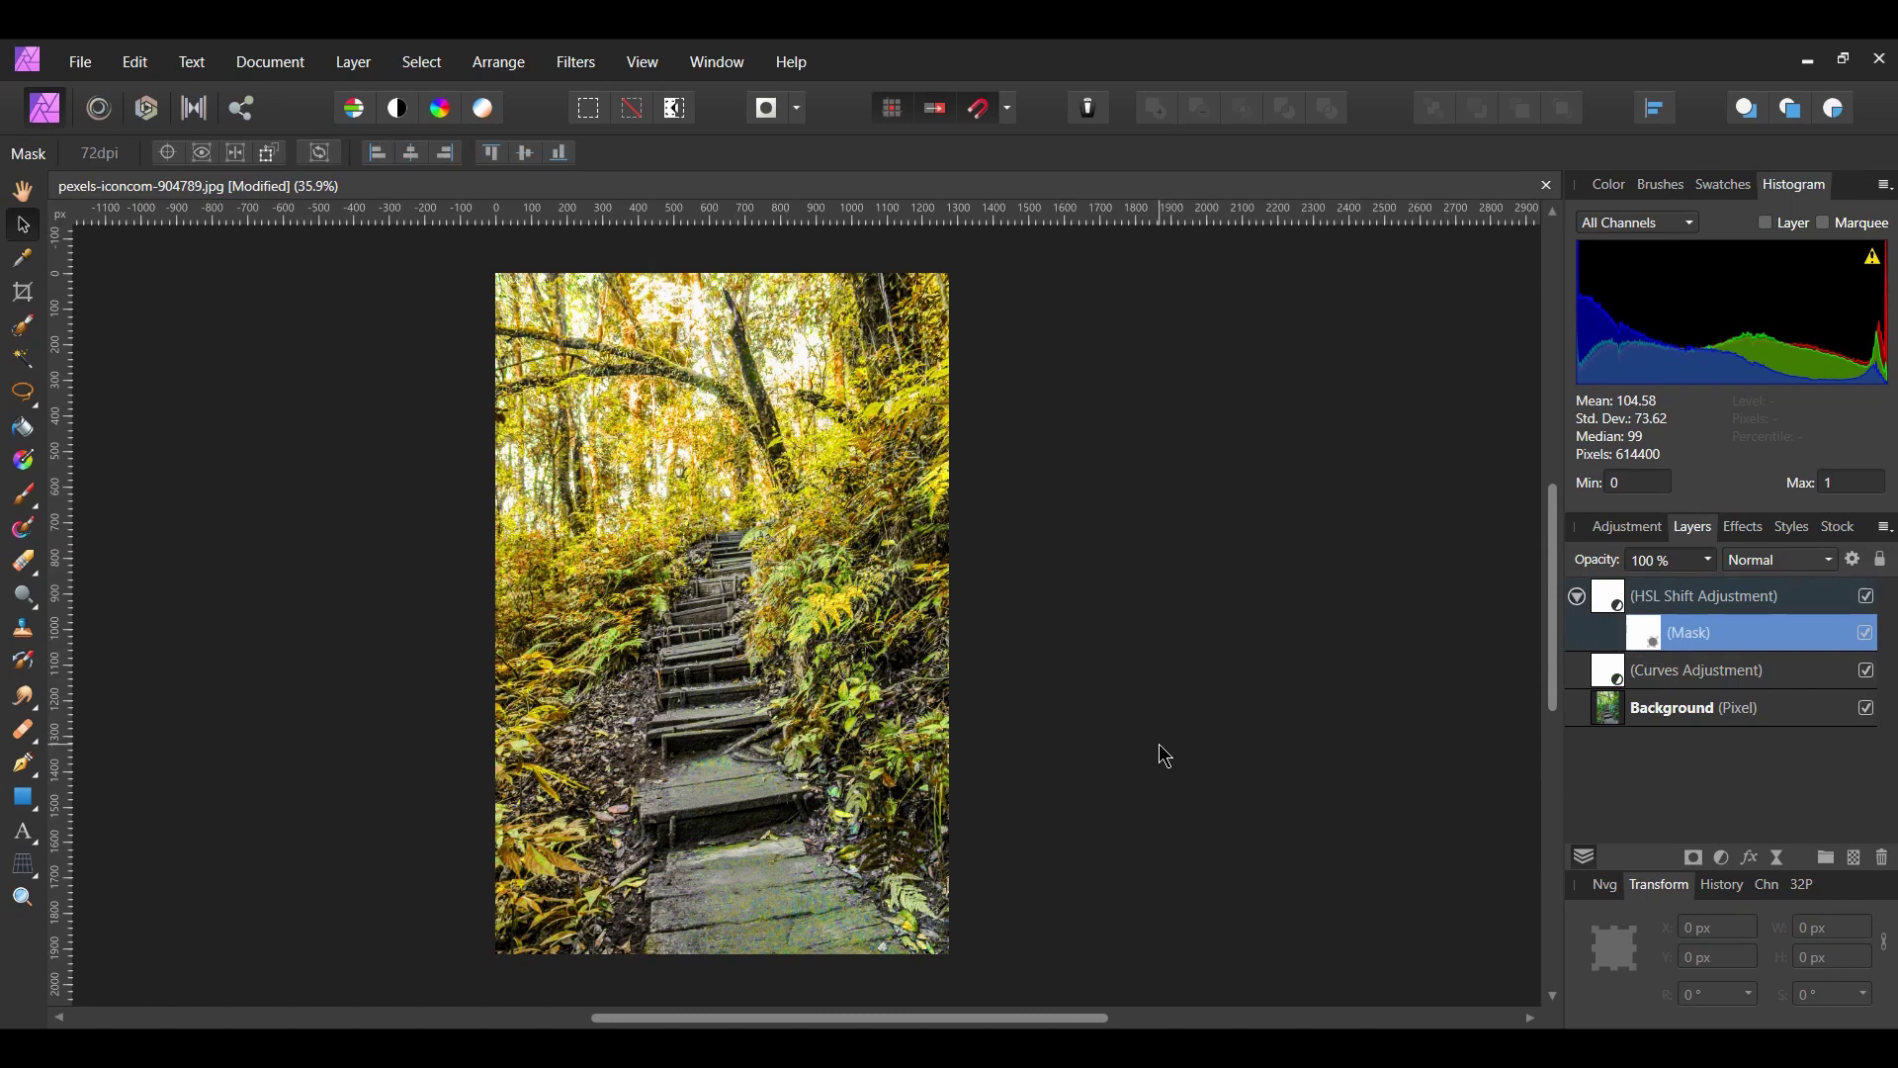
pyautogui.press('b')
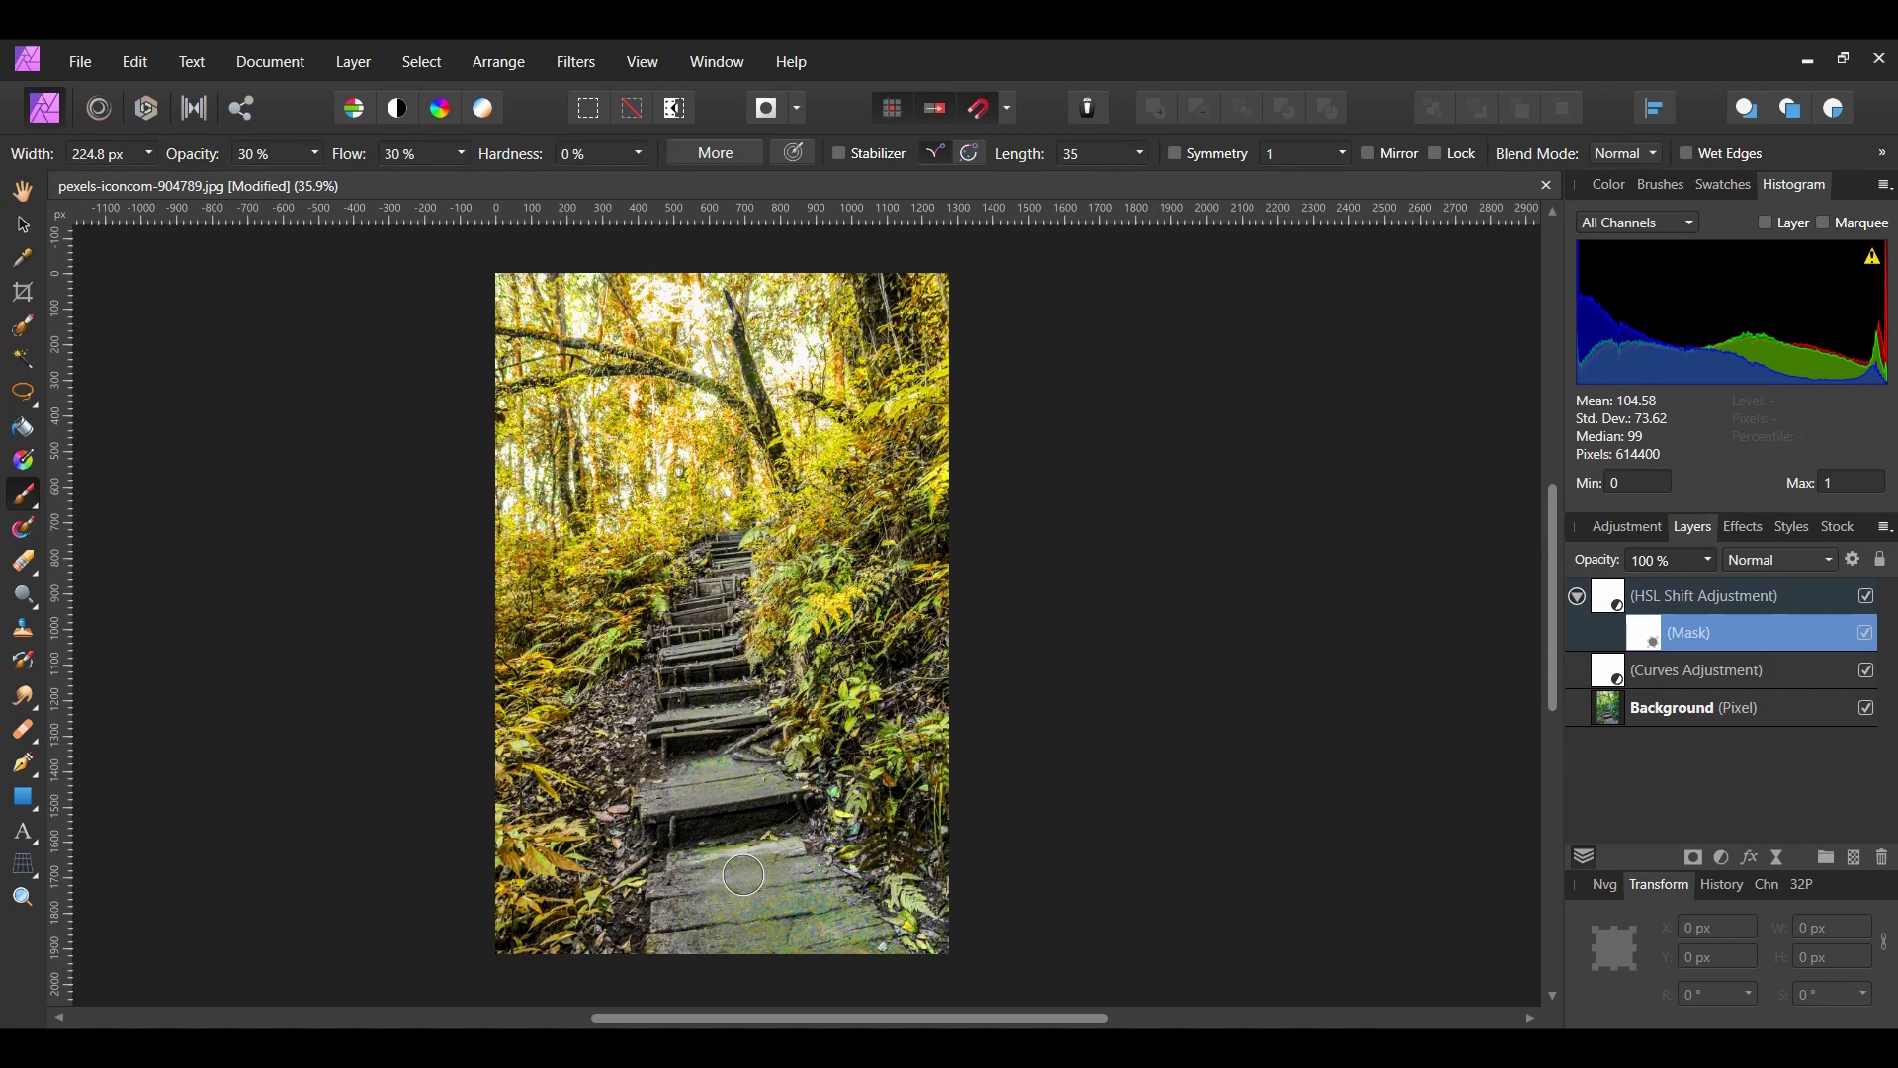
pyautogui.moveTo(721, 937); pyautogui.dragTo(848, 946)
pyautogui.moveTo(722, 895); pyautogui.dragTo(725, 922)
pyautogui.moveTo(706, 763); pyautogui.dragTo(722, 786)
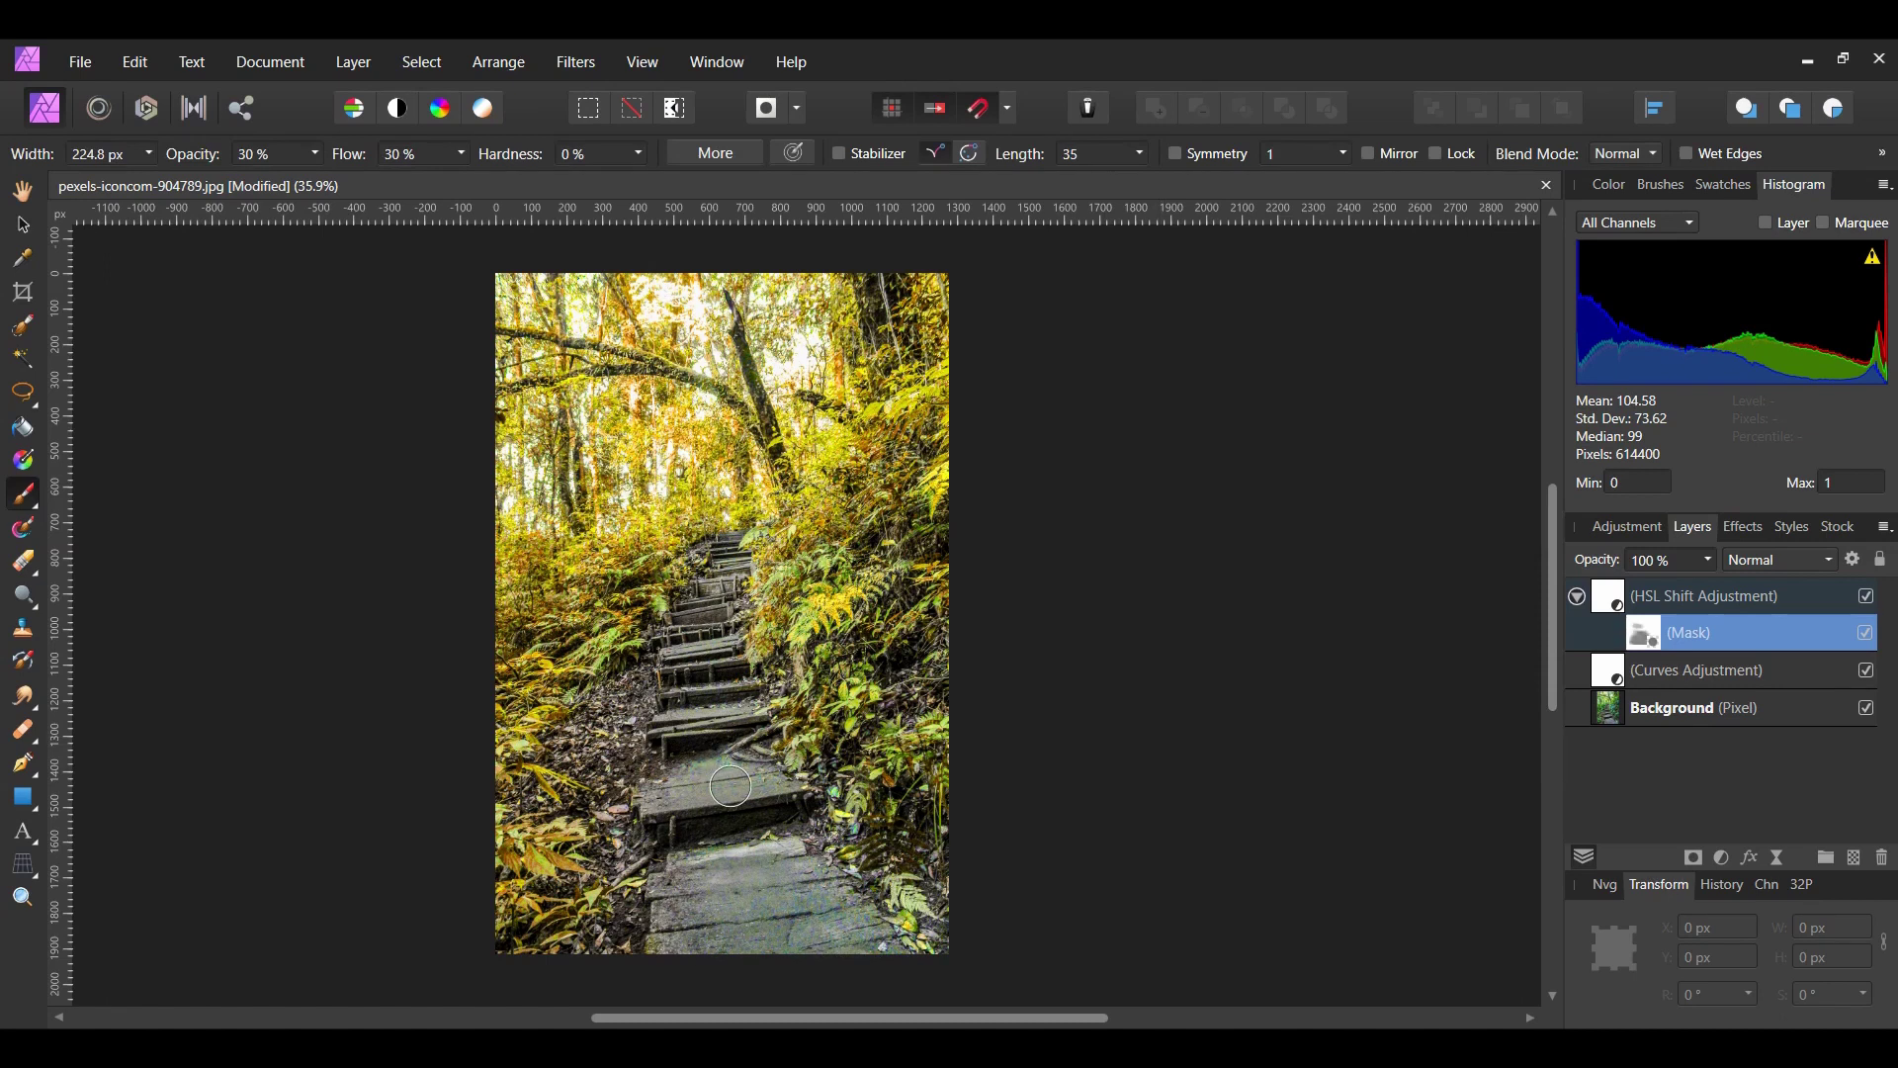
pyautogui.click(1866, 638)
pyautogui.click(1866, 638)
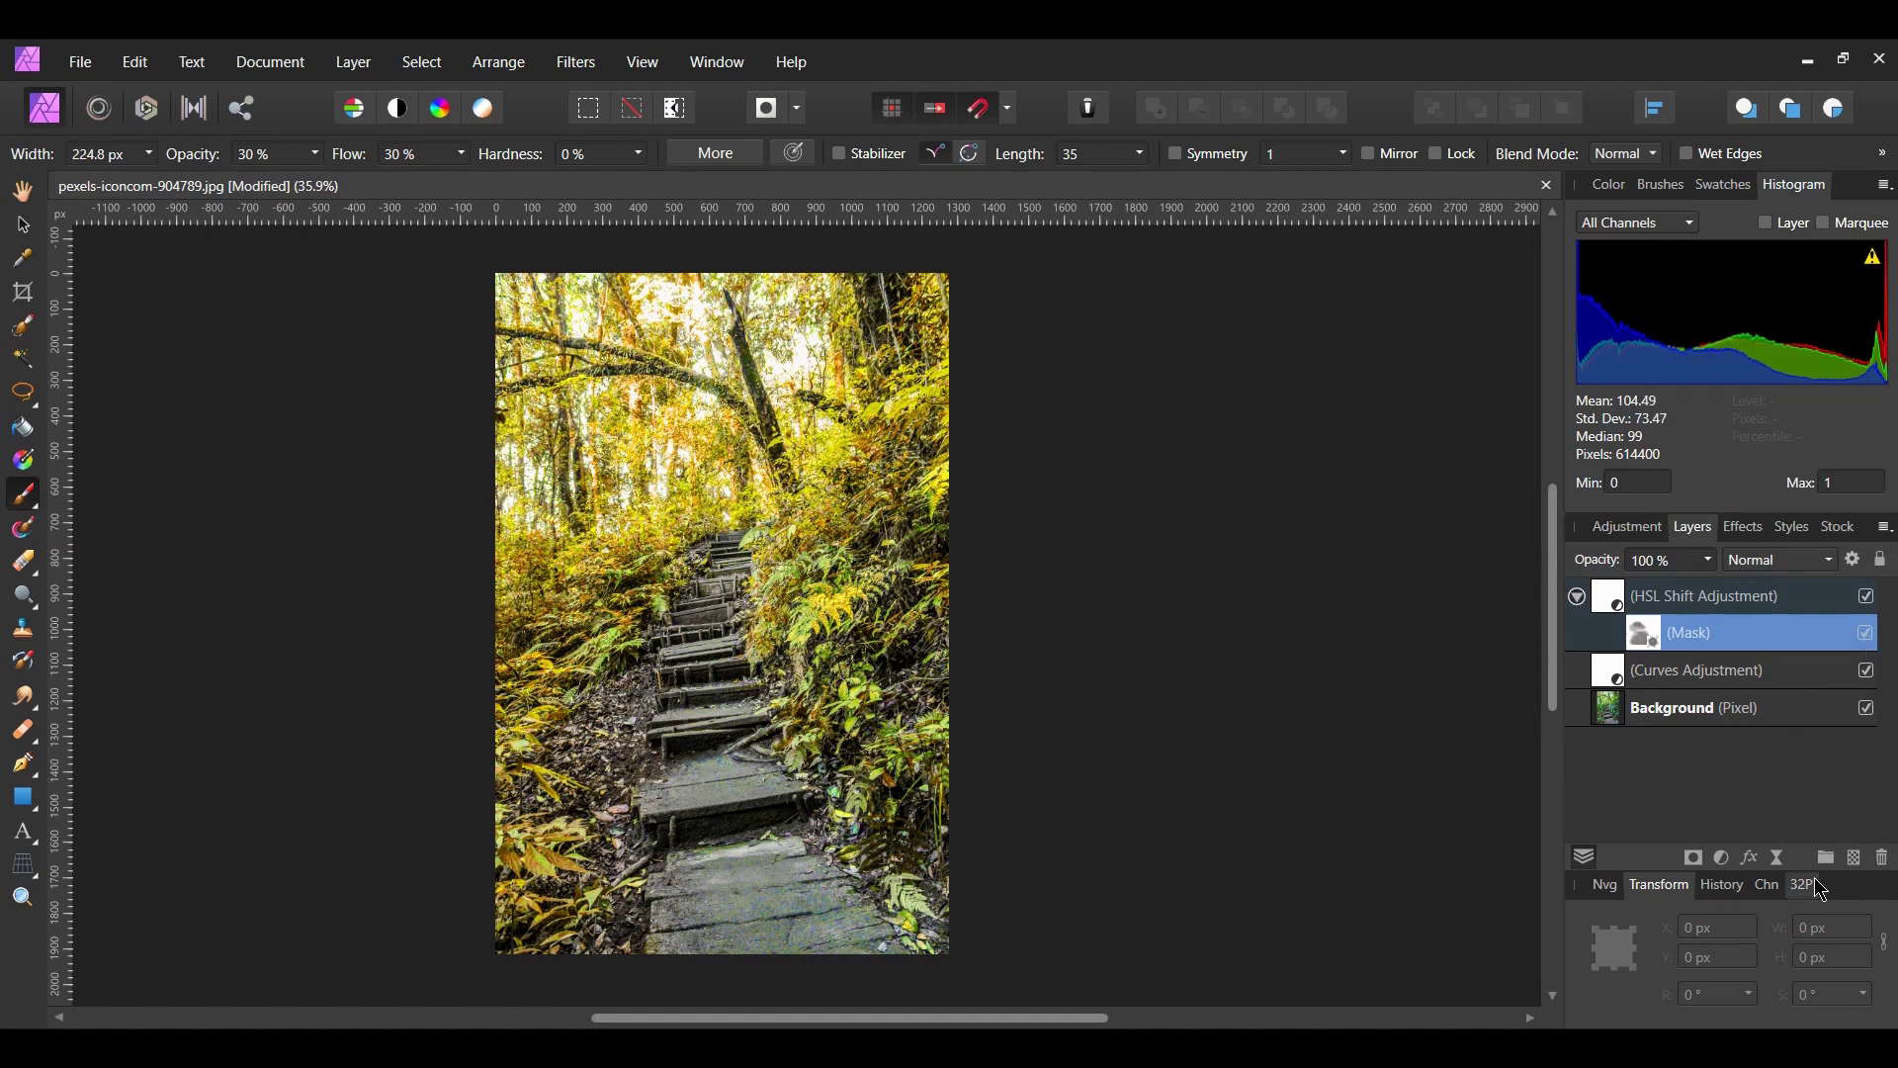
# Step: Add a new Curves adjustment layer and switch it to the Red channel
pyautogui.click(1723, 858)
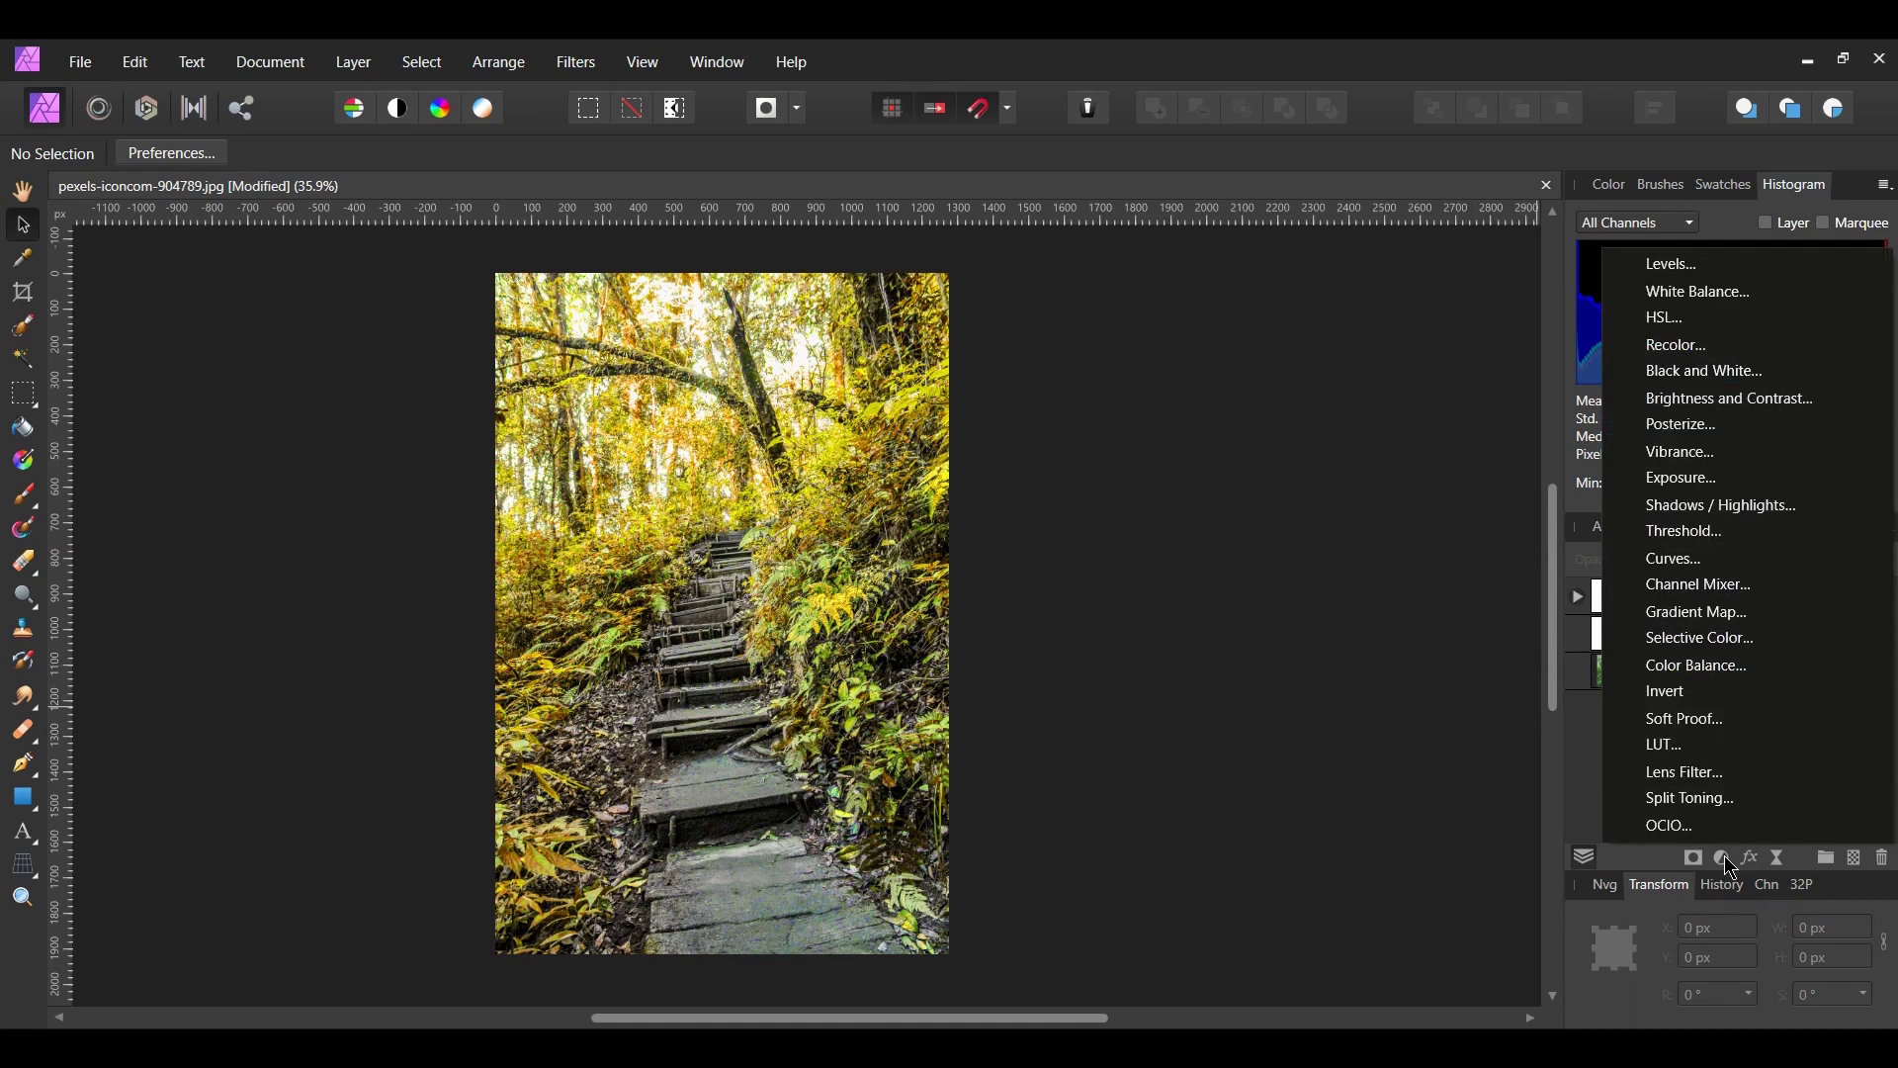
pyautogui.click(1621, 570)
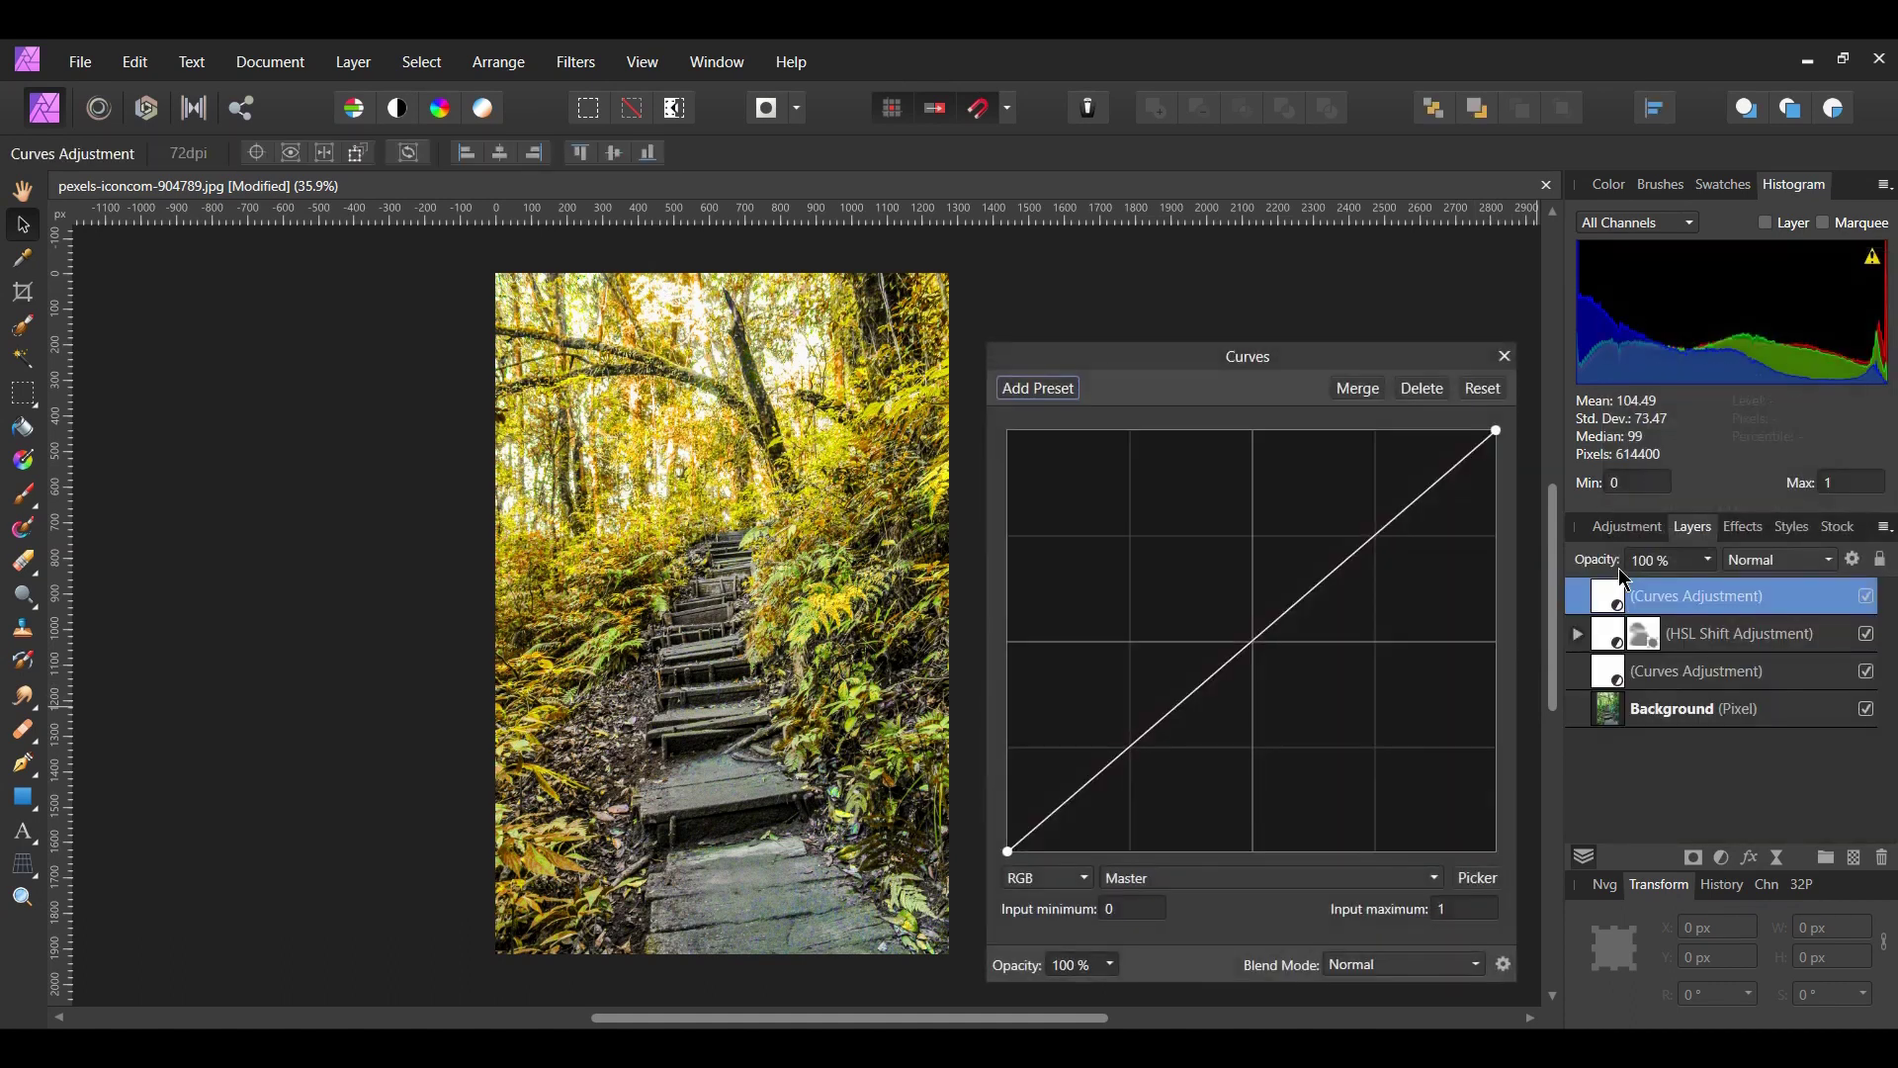
pyautogui.click(1218, 878)
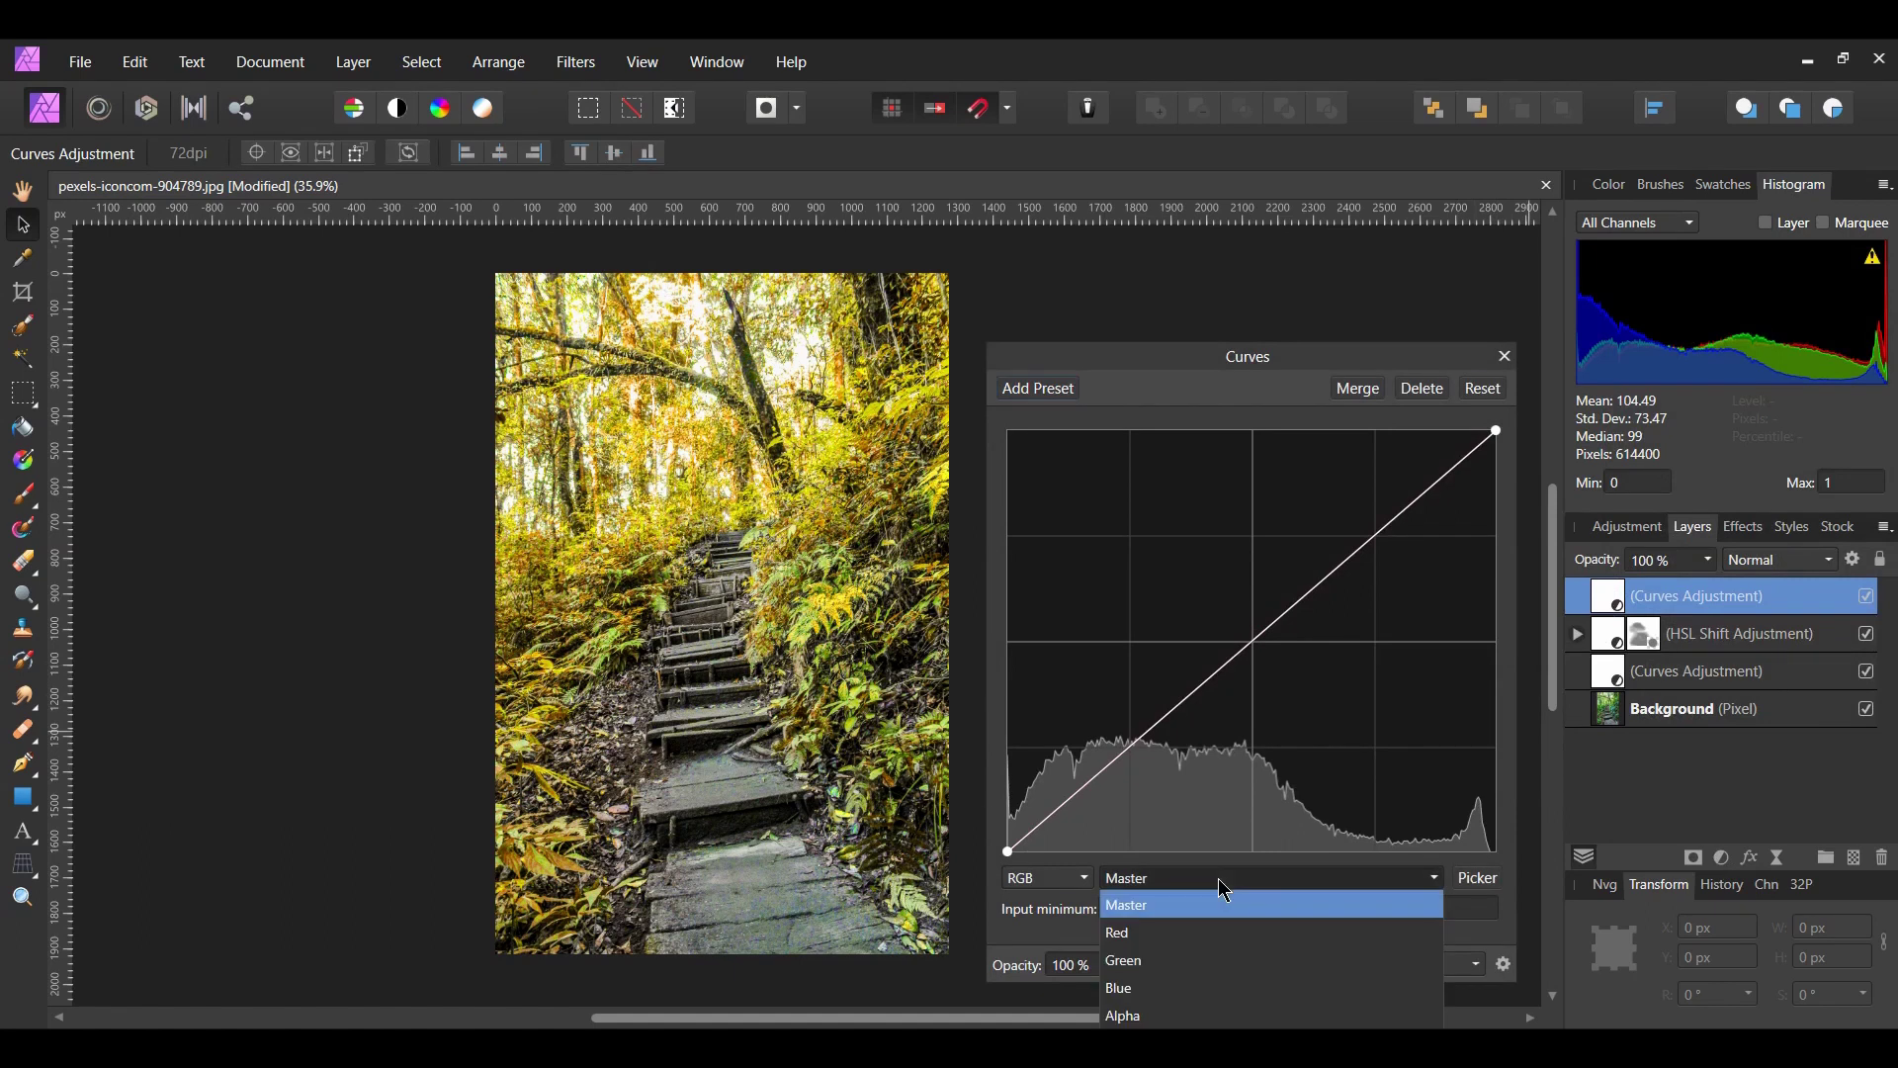
pyautogui.click(1159, 936)
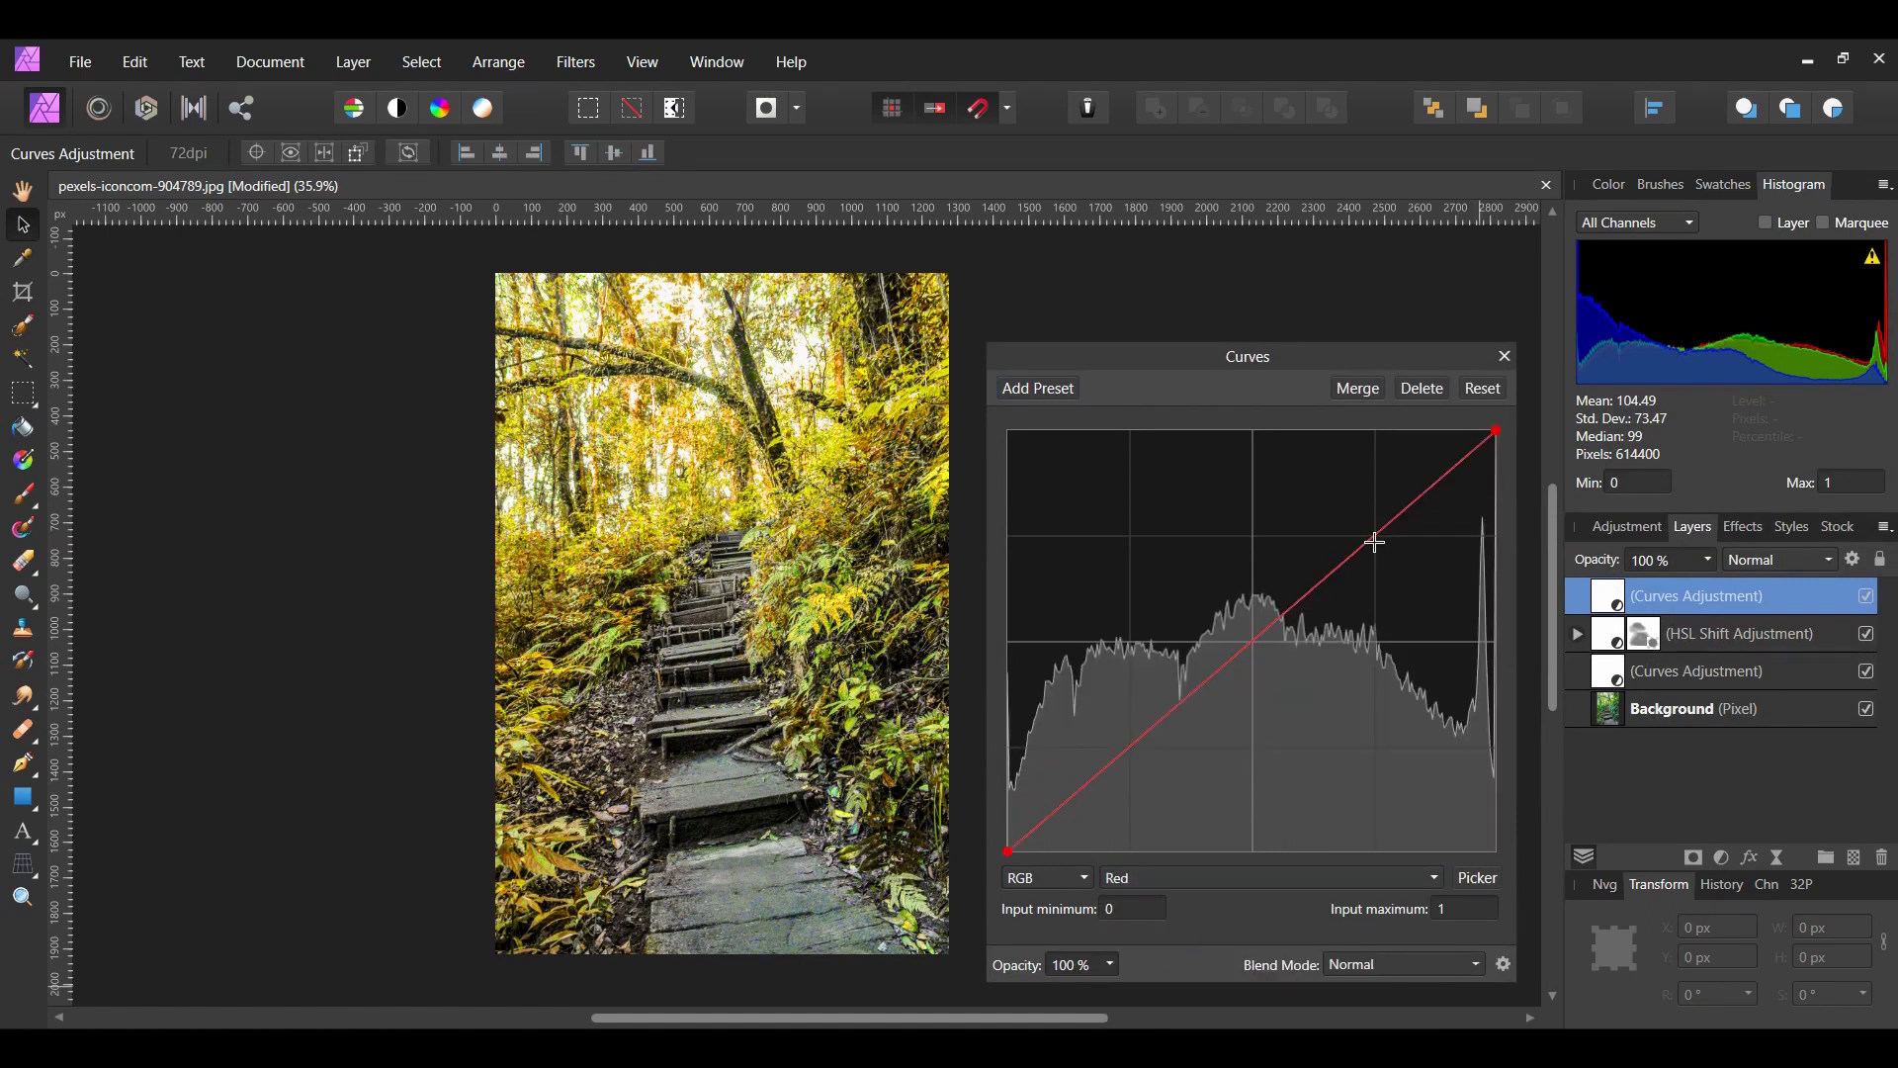
# Step: Reshape the Red curve: lift the upper part, lower the shadows, nudge both endpoints inward
pyautogui.moveTo(1372, 536); pyautogui.dragTo(1372, 530)
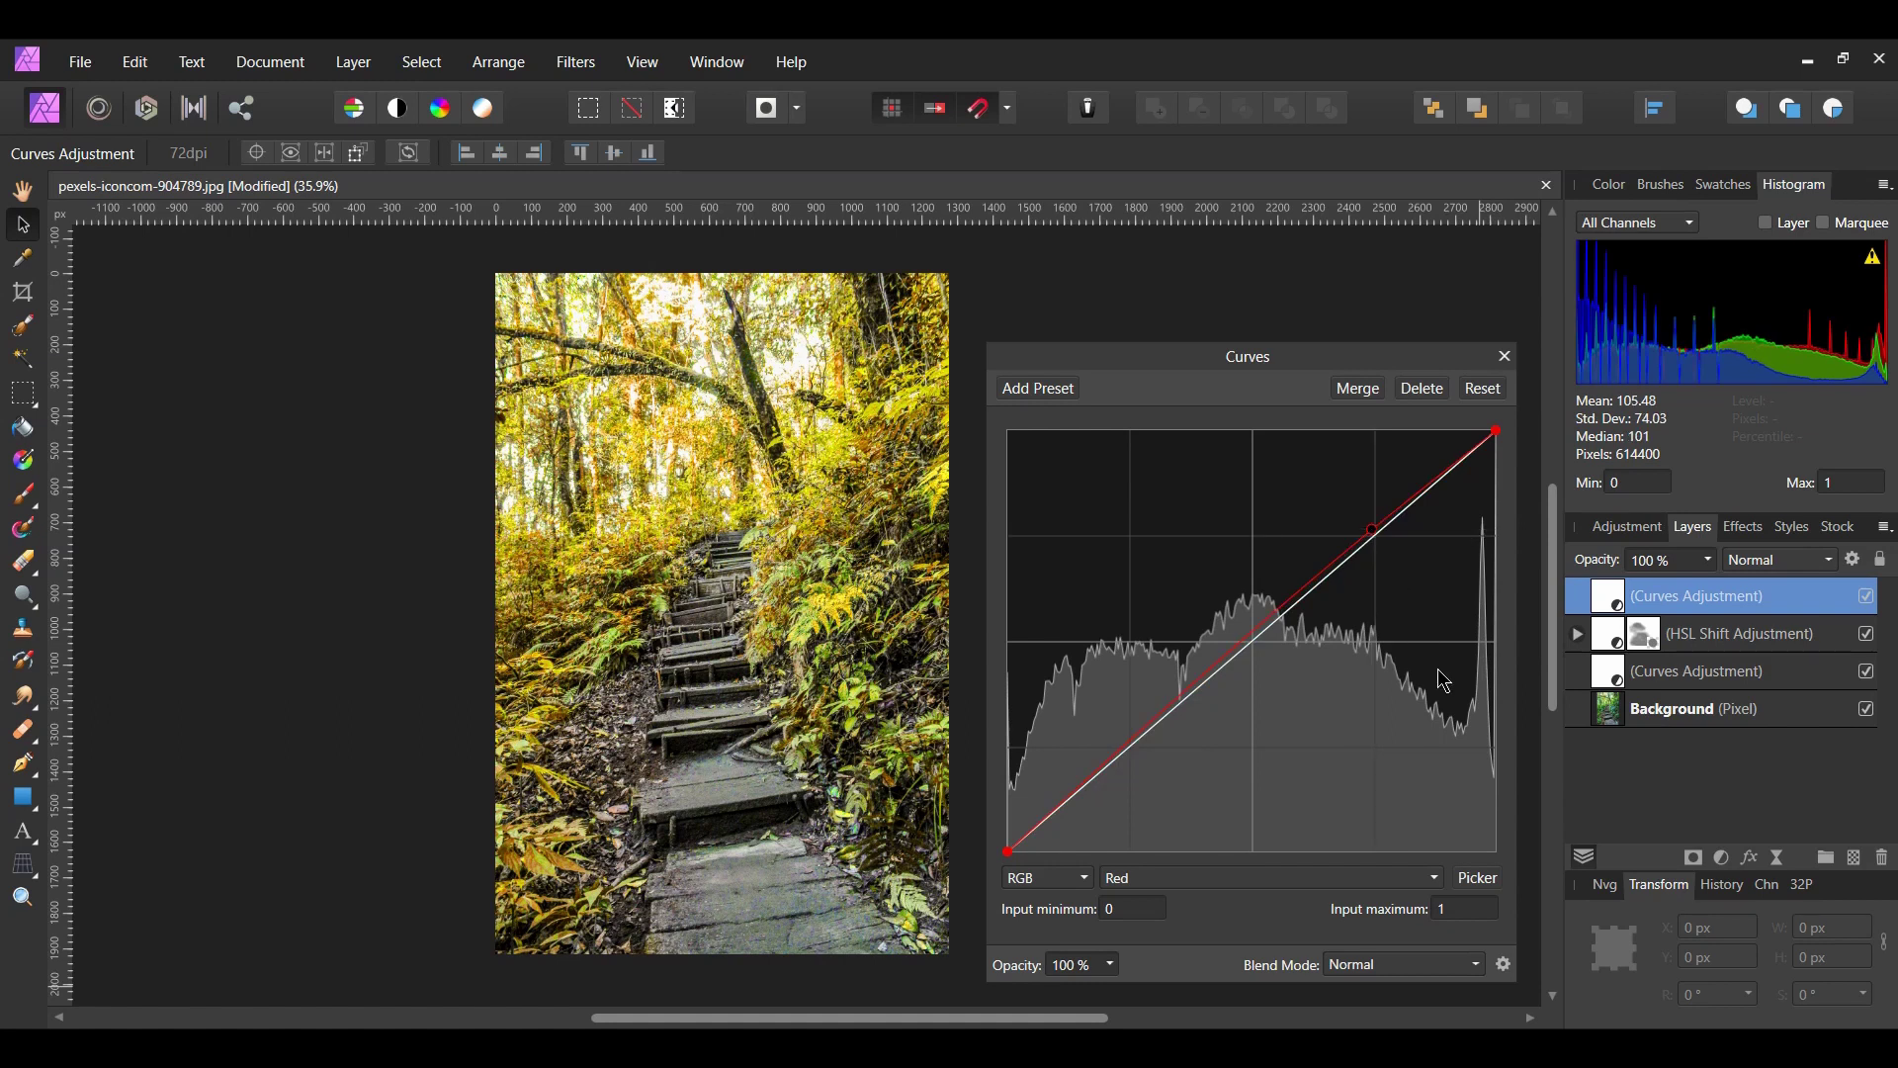
pyautogui.click(1072, 792)
pyautogui.moveTo(1077, 795); pyautogui.dragTo(1078, 798)
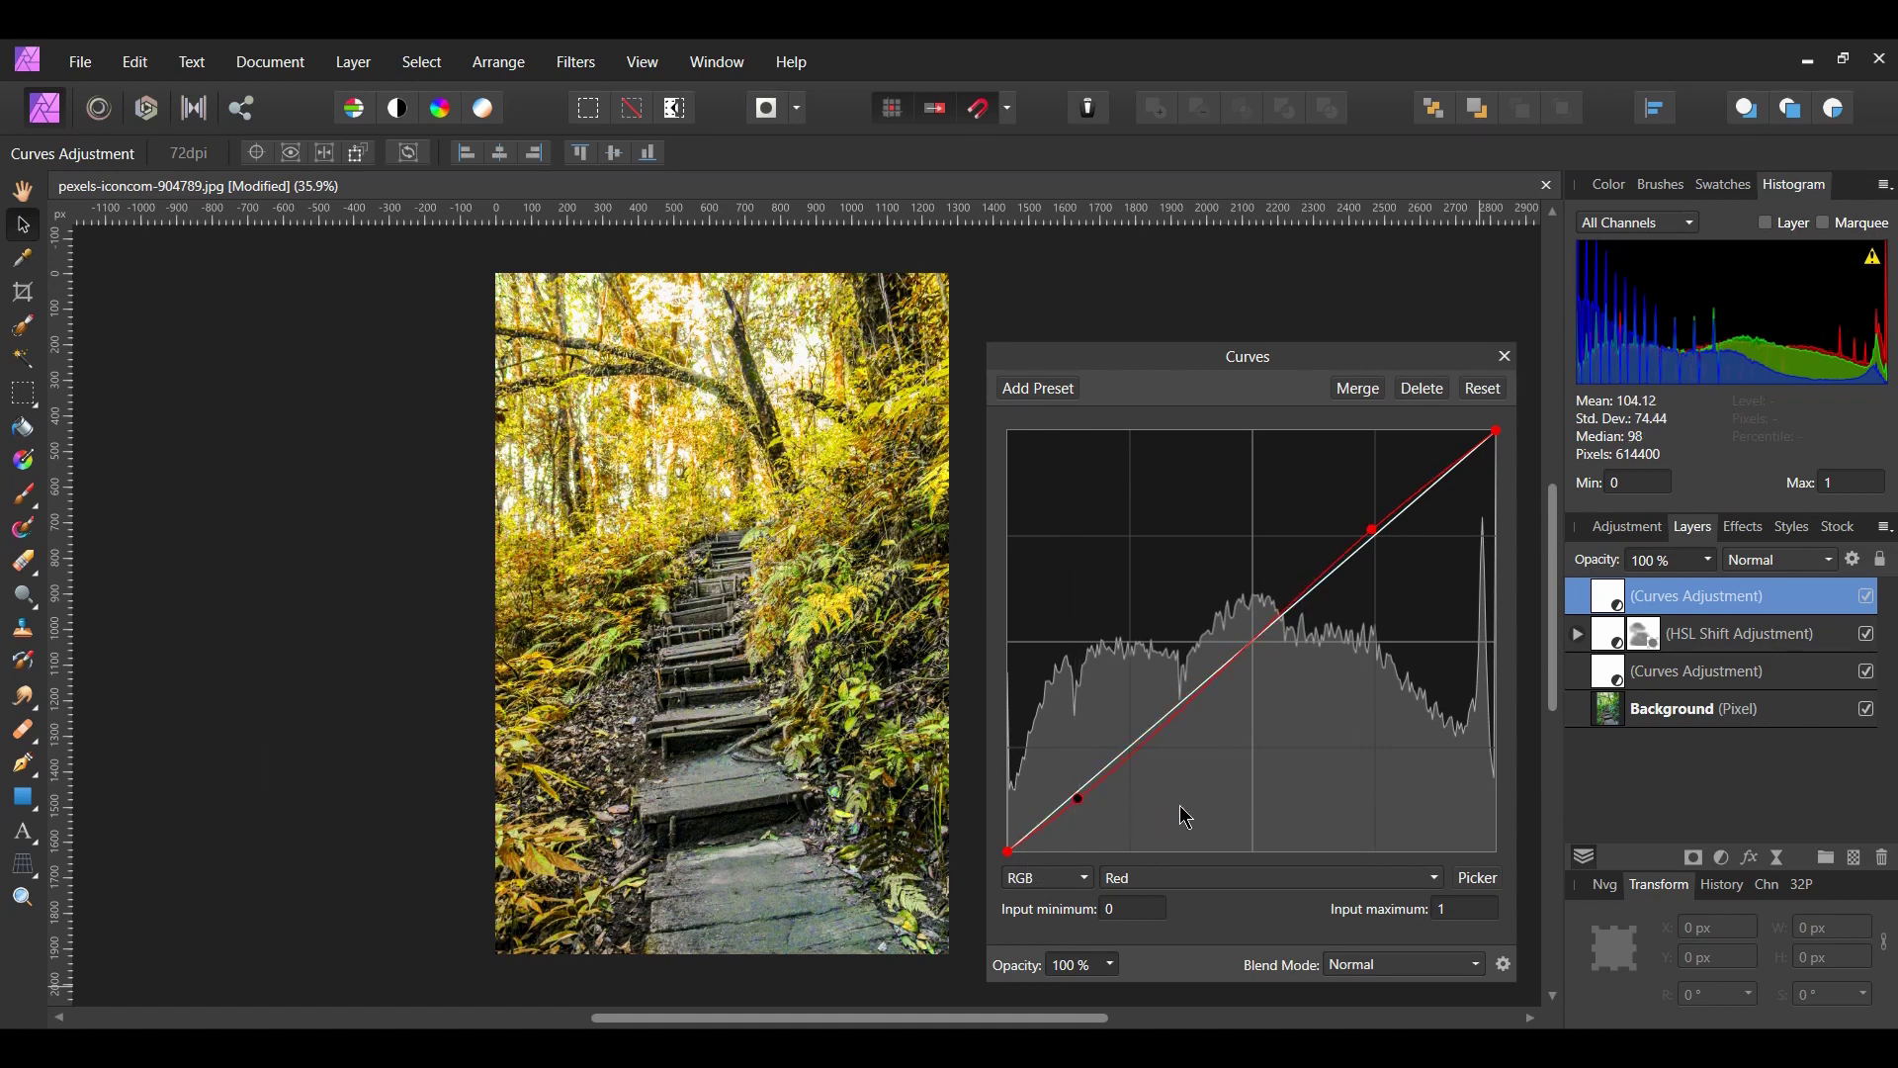
pyautogui.moveTo(1006, 852); pyautogui.dragTo(1015, 859)
pyautogui.click(1497, 431)
pyautogui.moveTo(1498, 432); pyautogui.dragTo(1490, 432)
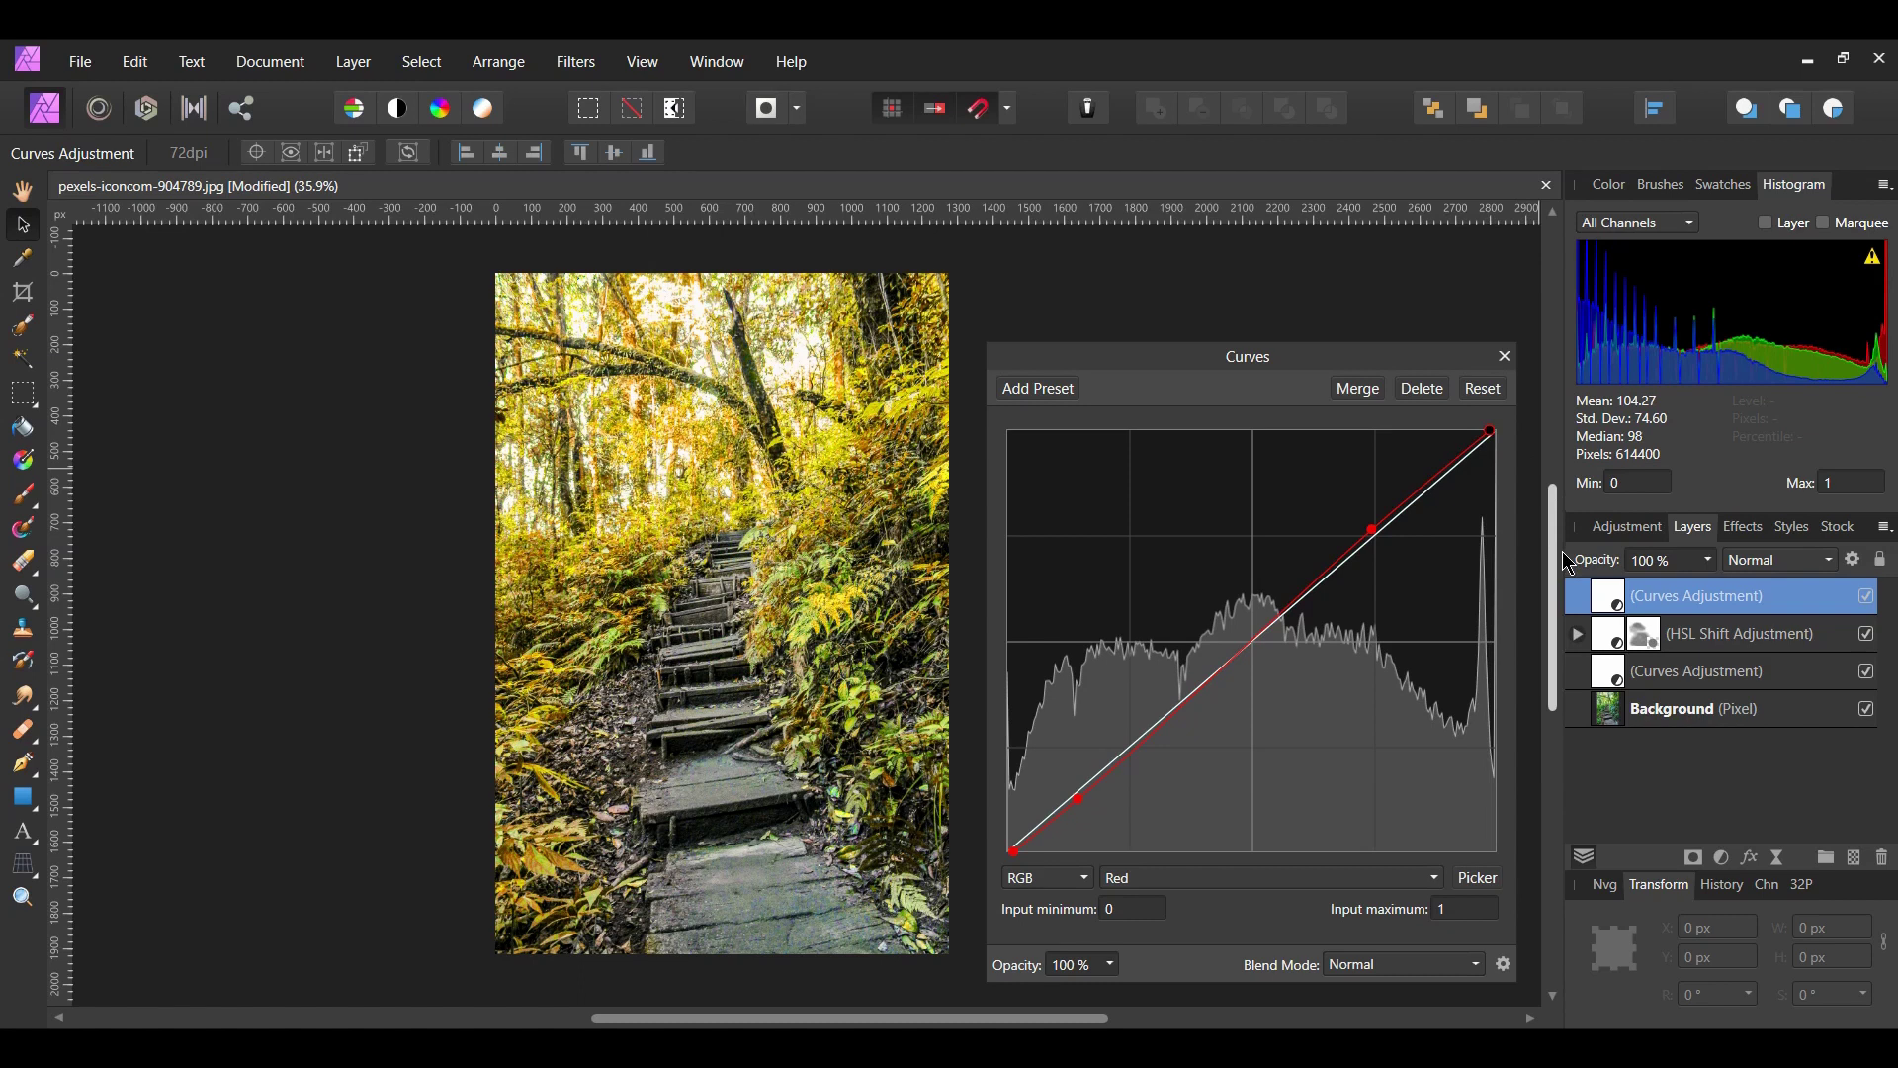
# Step: Bend the Curves layer's Green curve slightly down at the midtones
pyautogui.click(1256, 878)
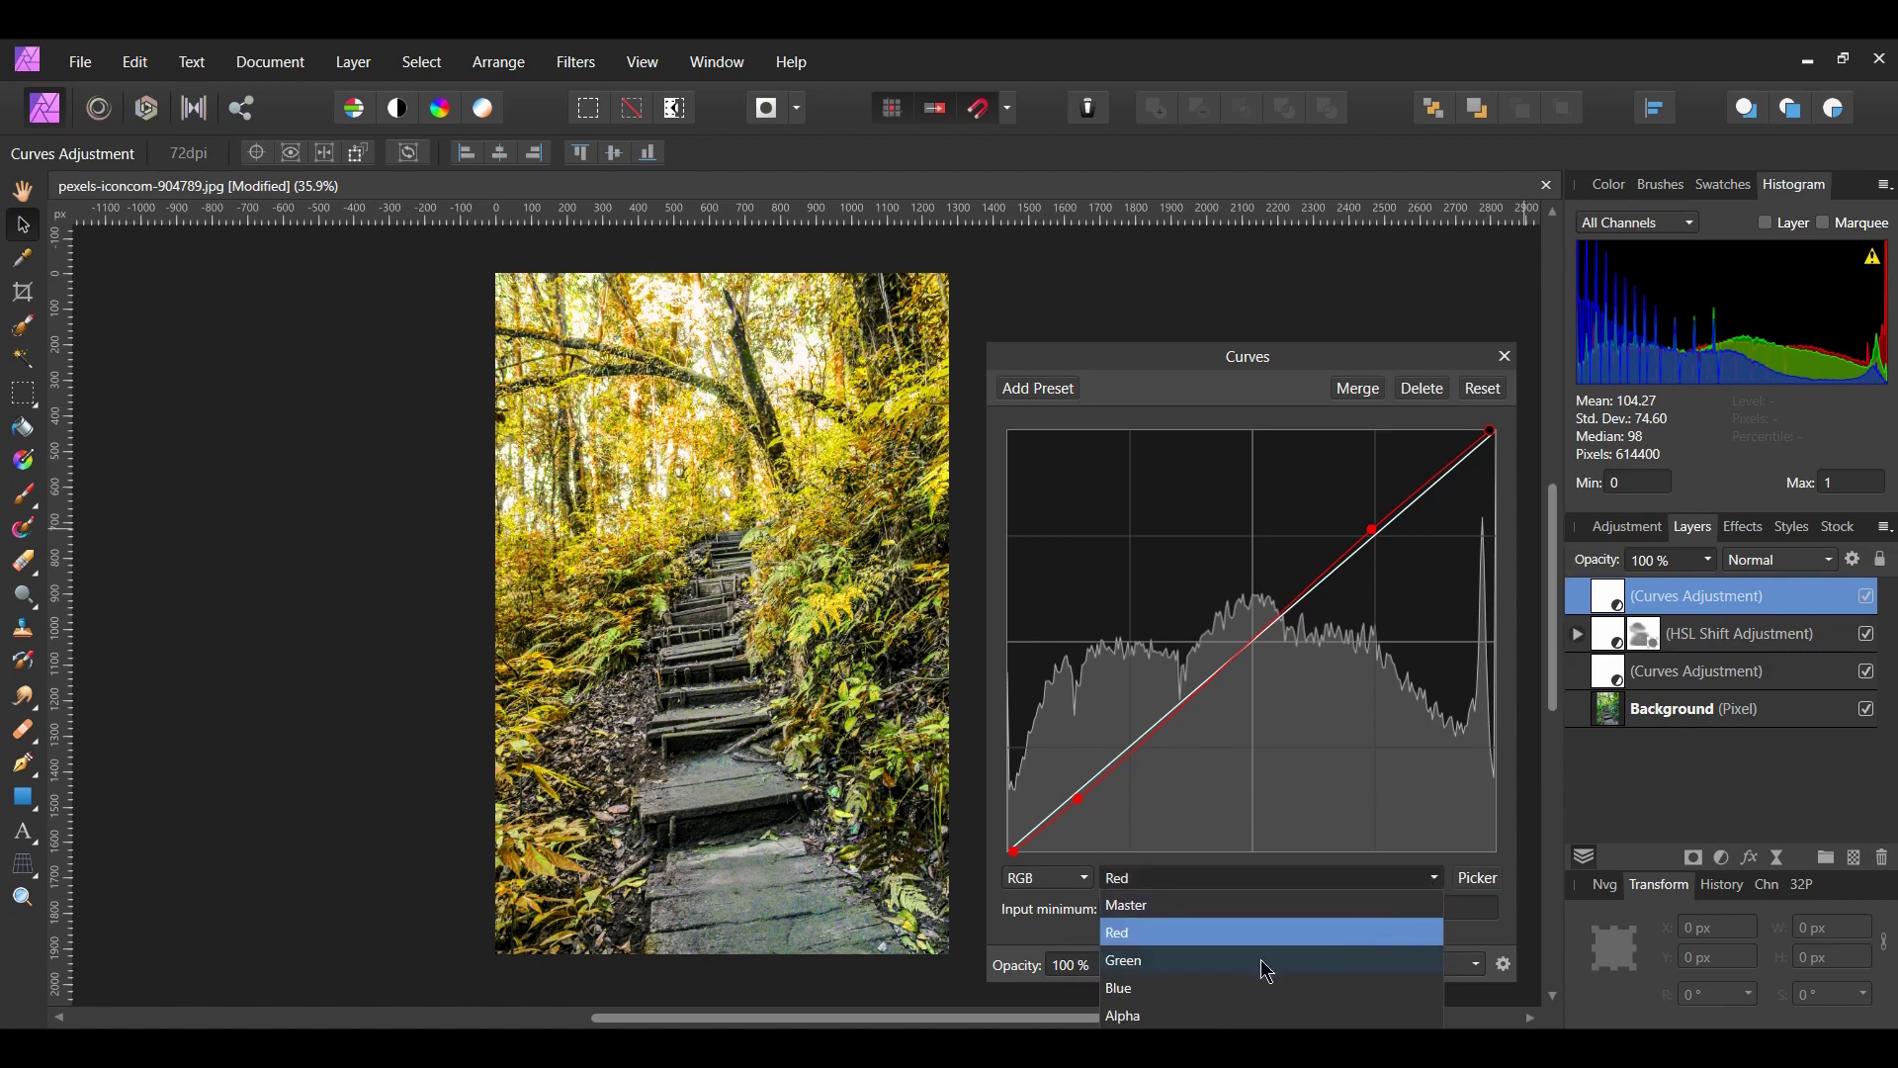
pyautogui.click(1198, 962)
pyautogui.moveTo(1235, 651); pyautogui.dragTo(1249, 661)
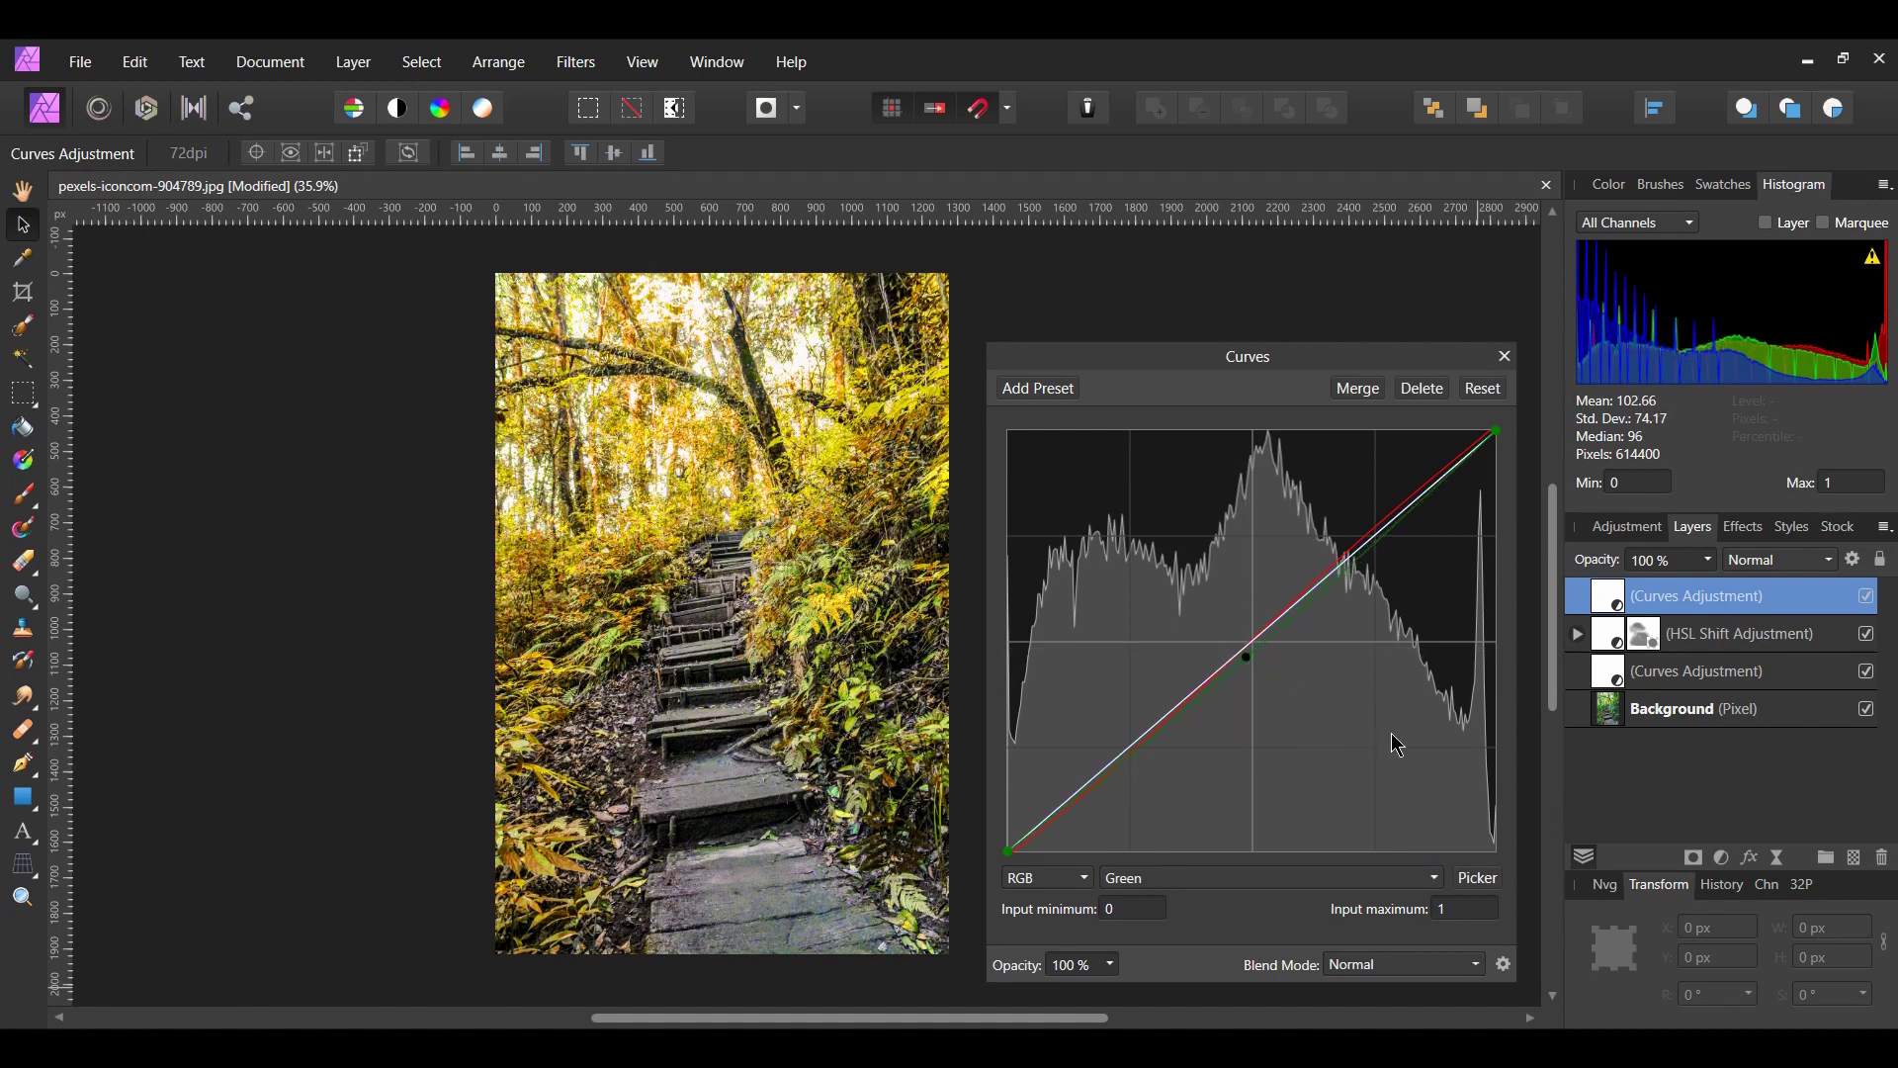
# Step: Raise the Blue curve's black point and lower its white point slightly
pyautogui.click(1421, 883)
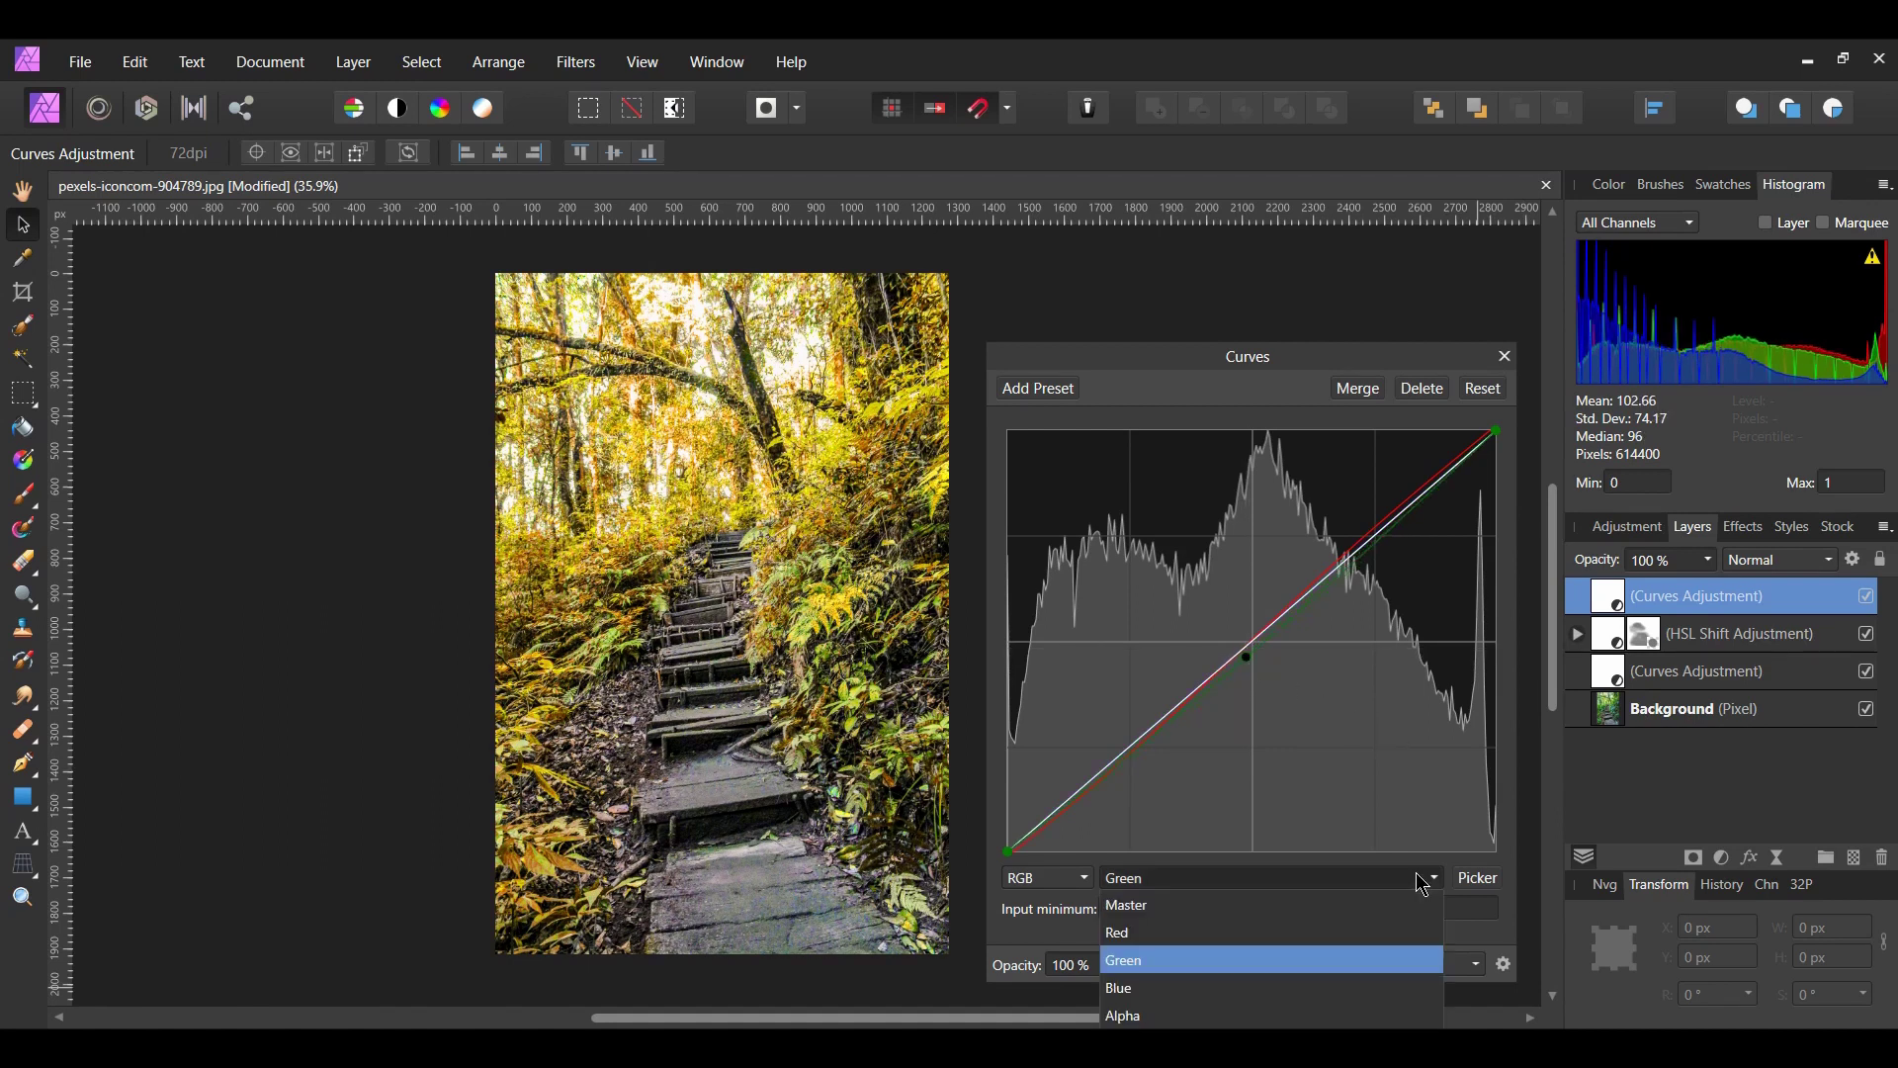
pyautogui.click(1326, 990)
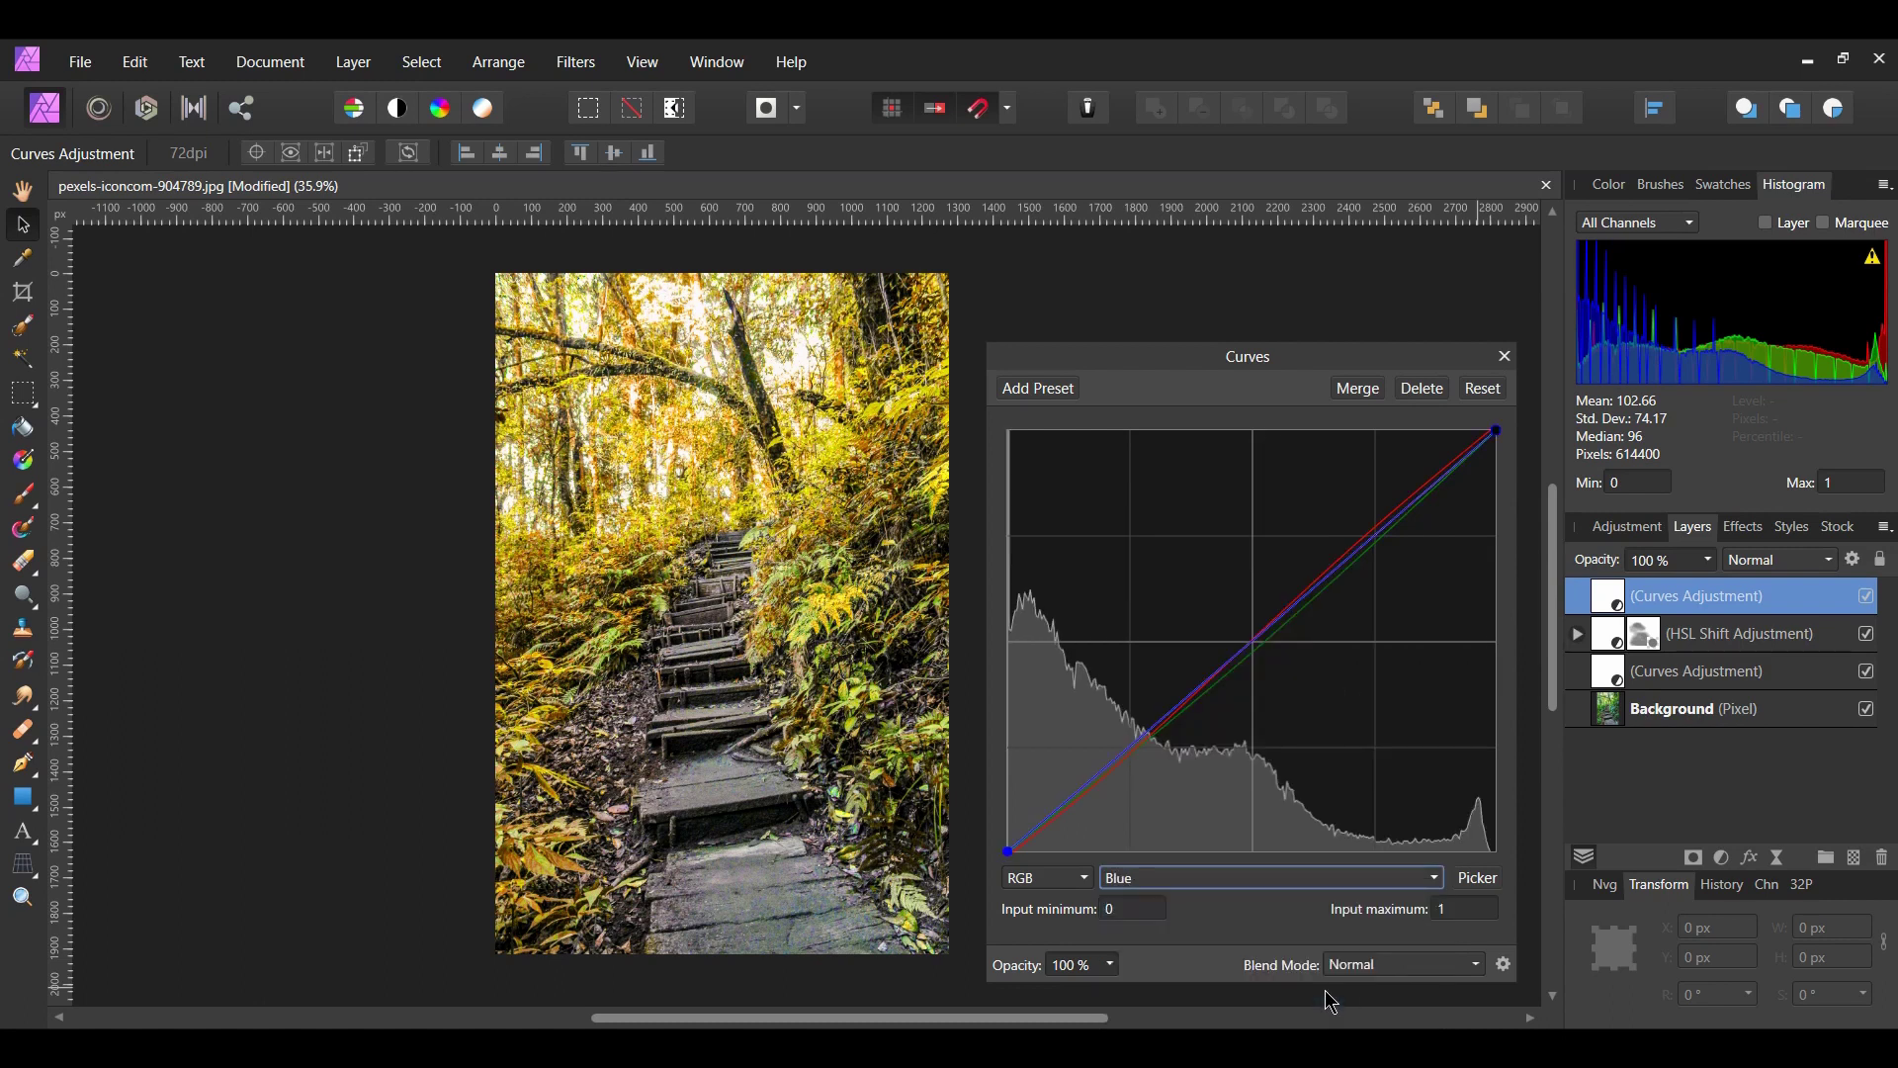
pyautogui.click(1006, 854)
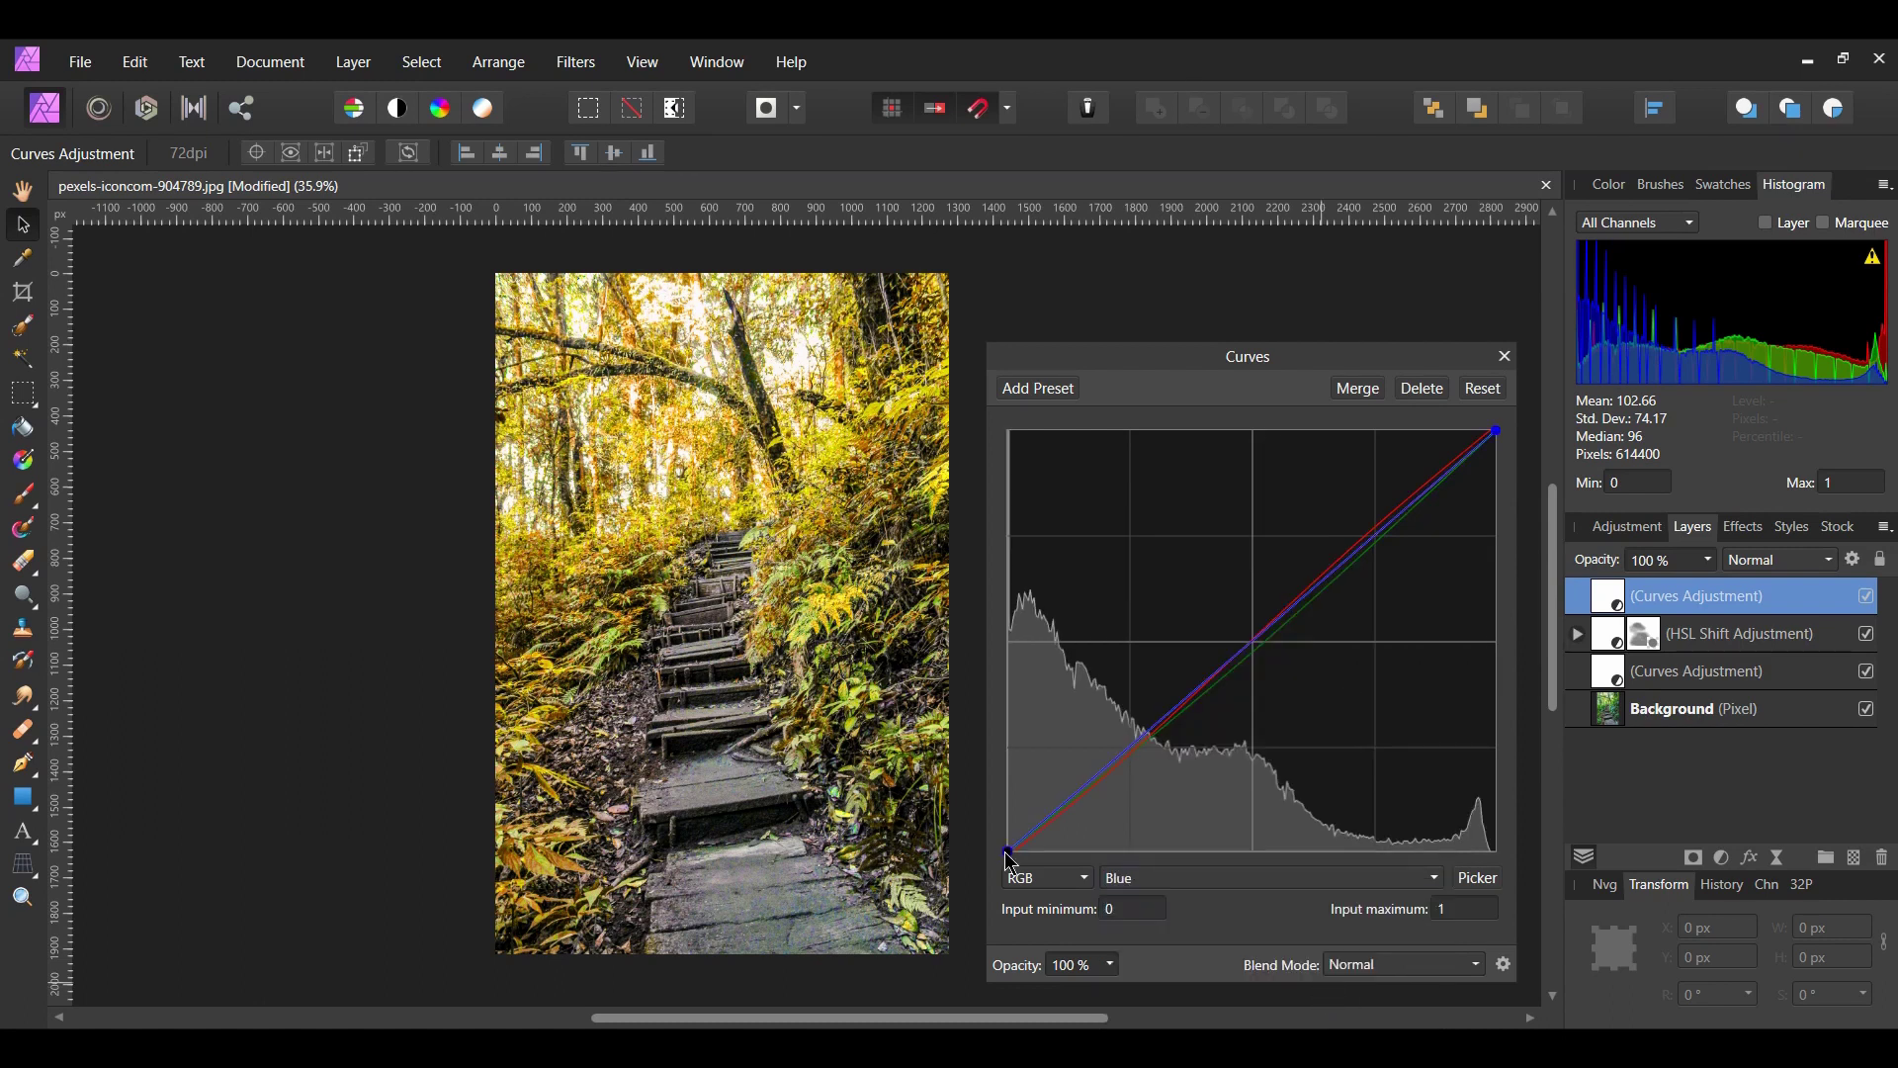
pyautogui.moveTo(1006, 850); pyautogui.dragTo(1005, 845)
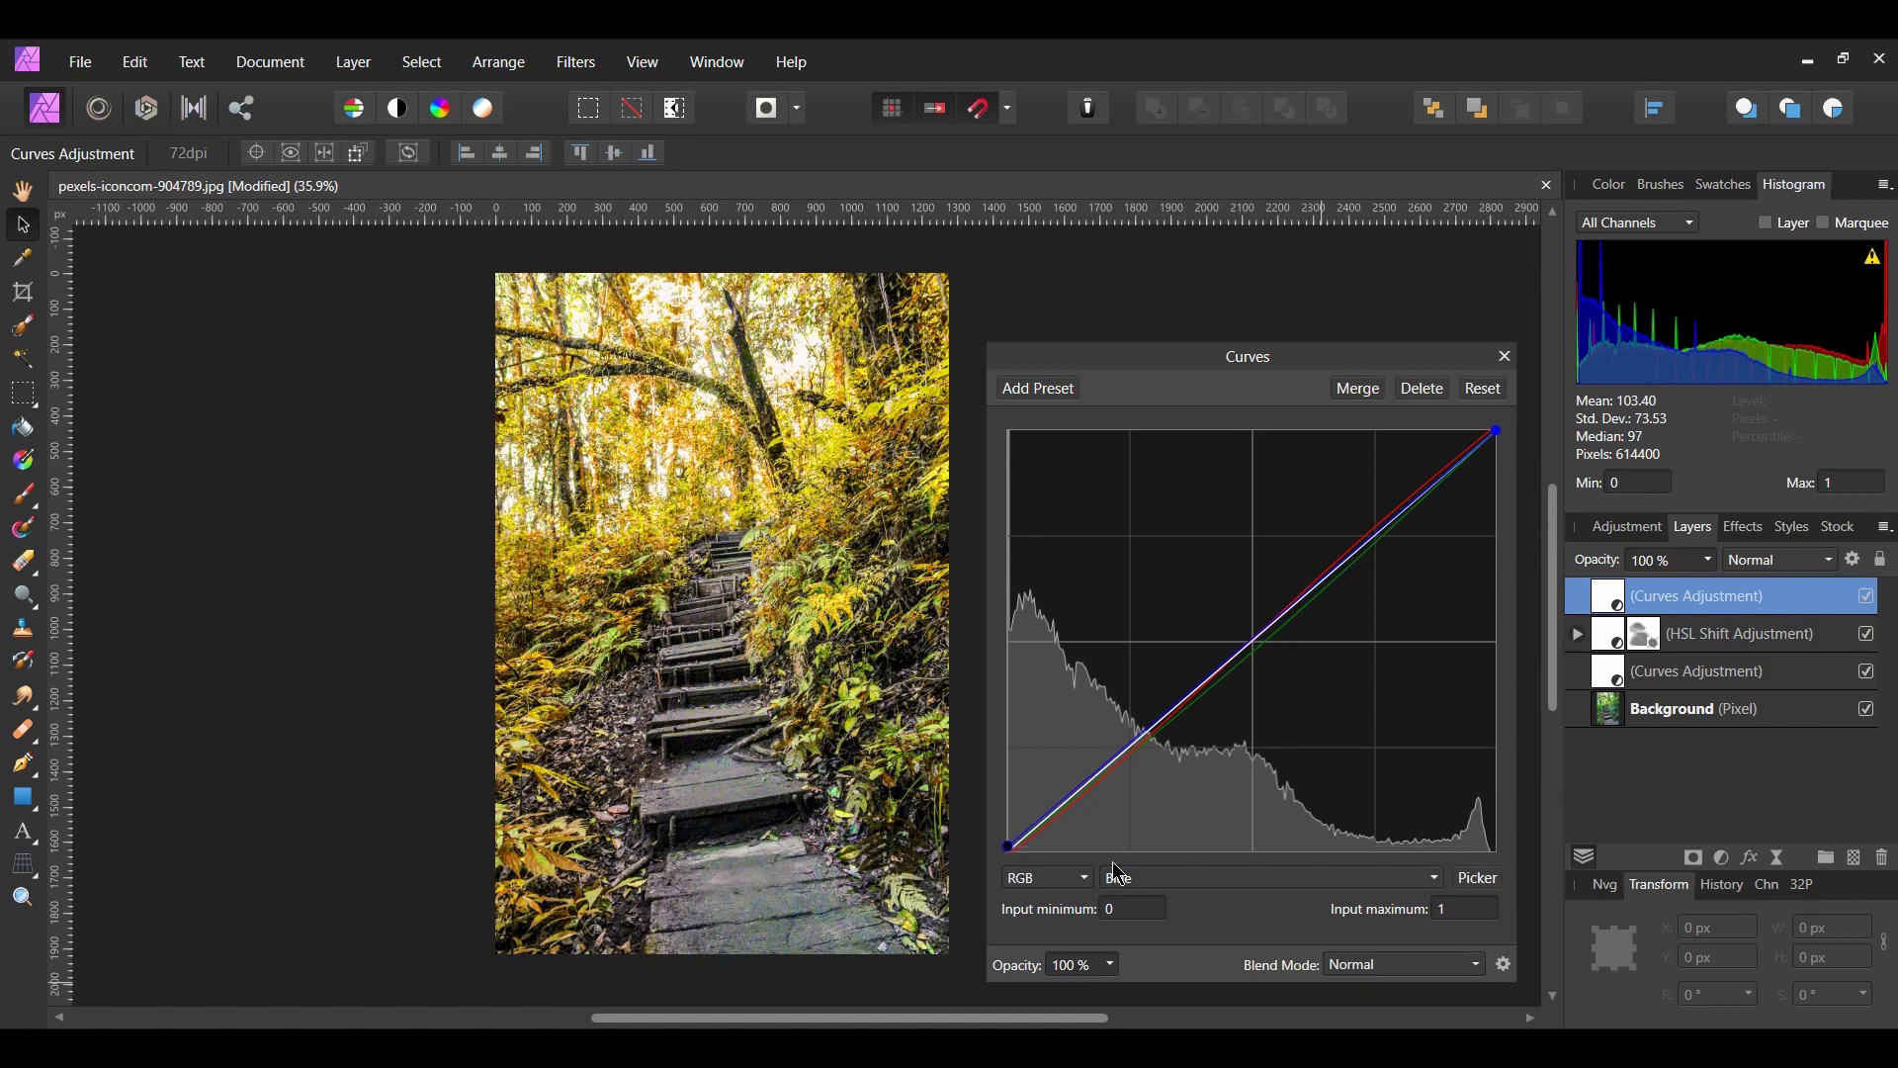
pyautogui.moveTo(1499, 430); pyautogui.dragTo(1497, 436)
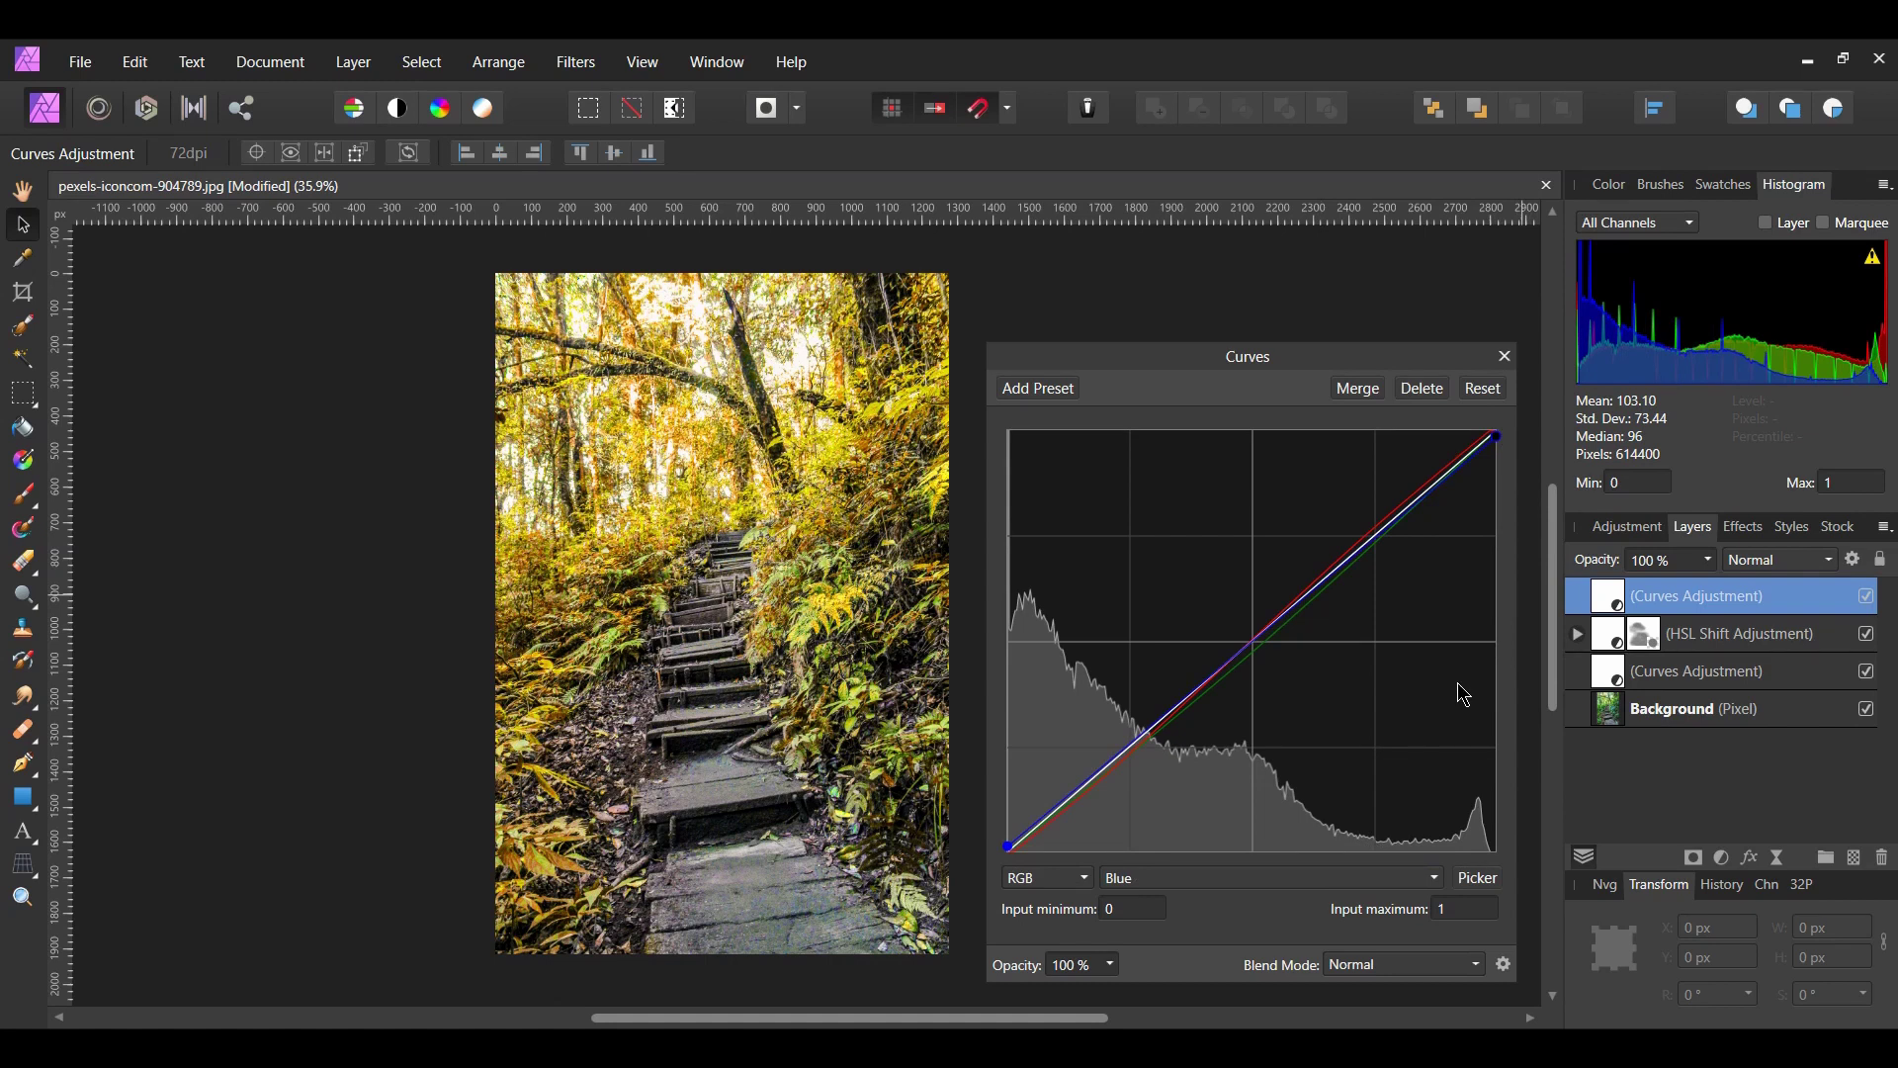
pyautogui.click(1504, 356)
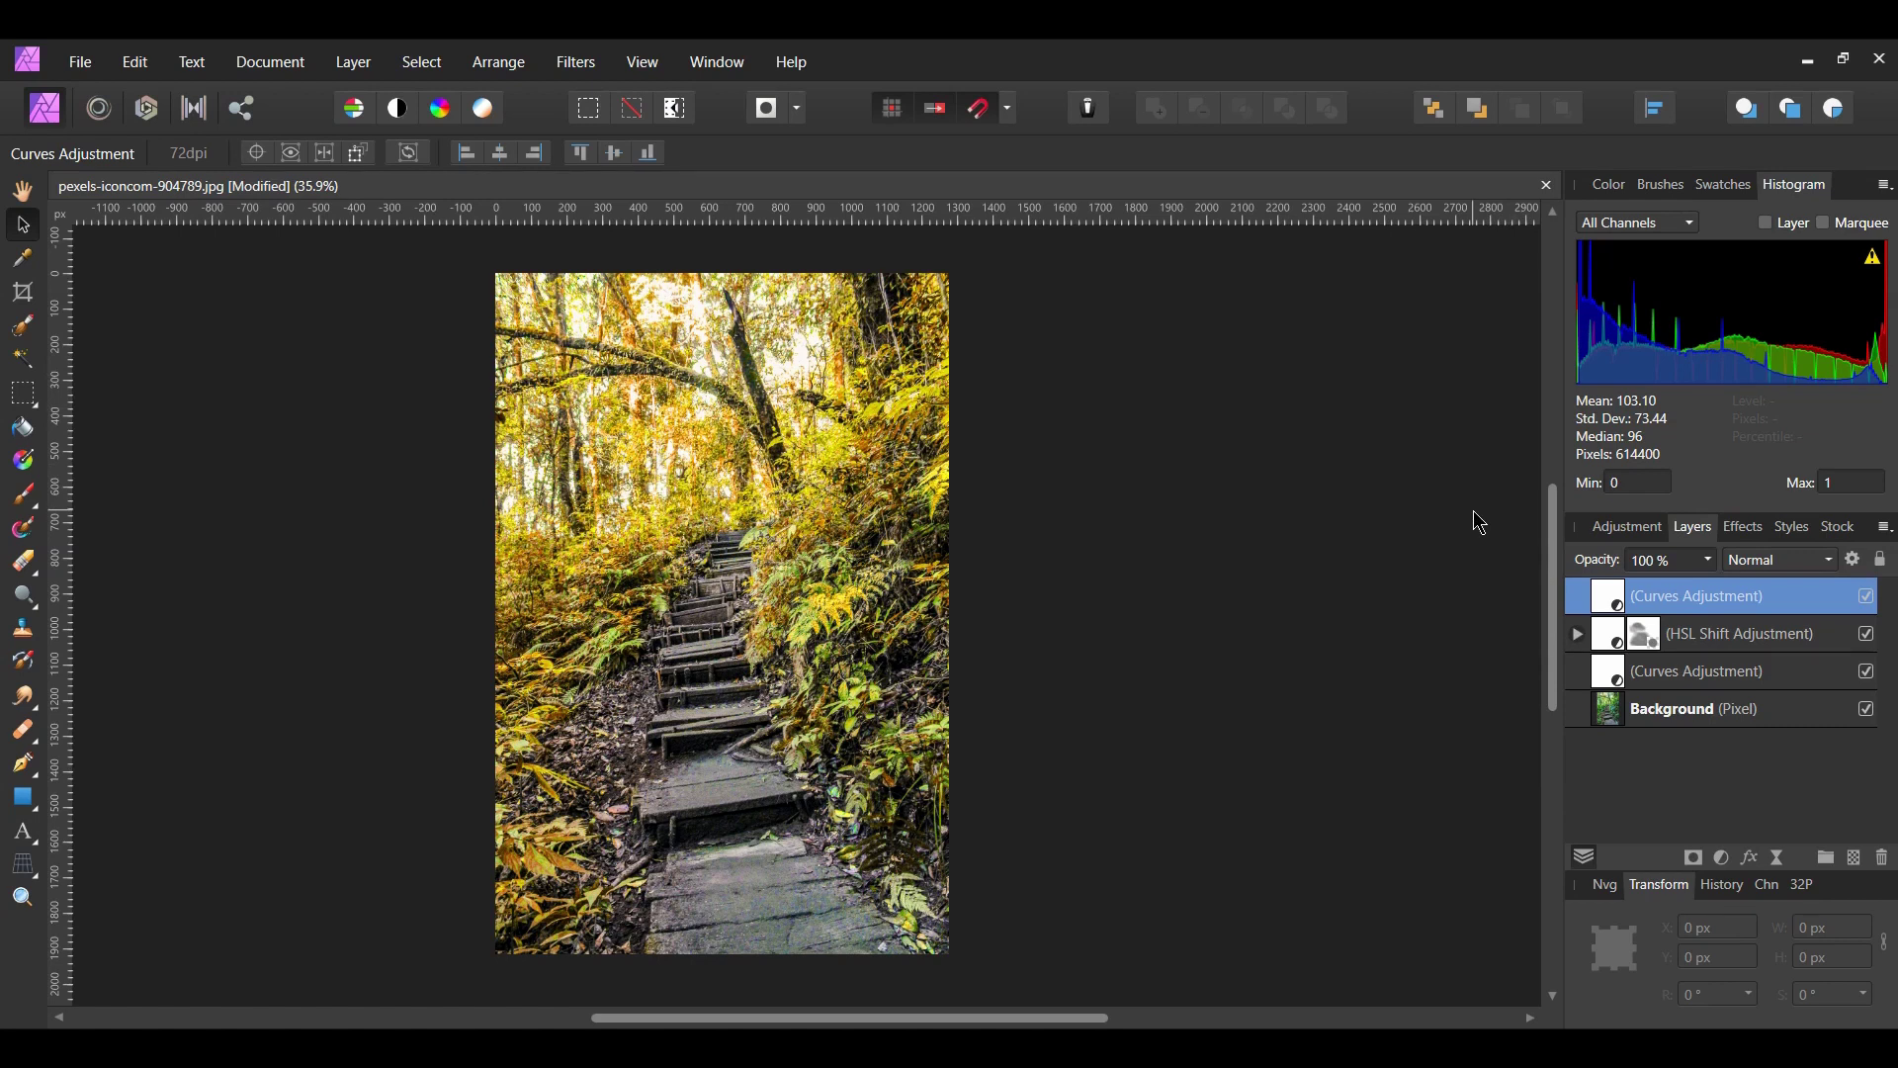
# Step: Add a mask to the top Curves layer and brush it over the lower stairs
pyautogui.click(1693, 857)
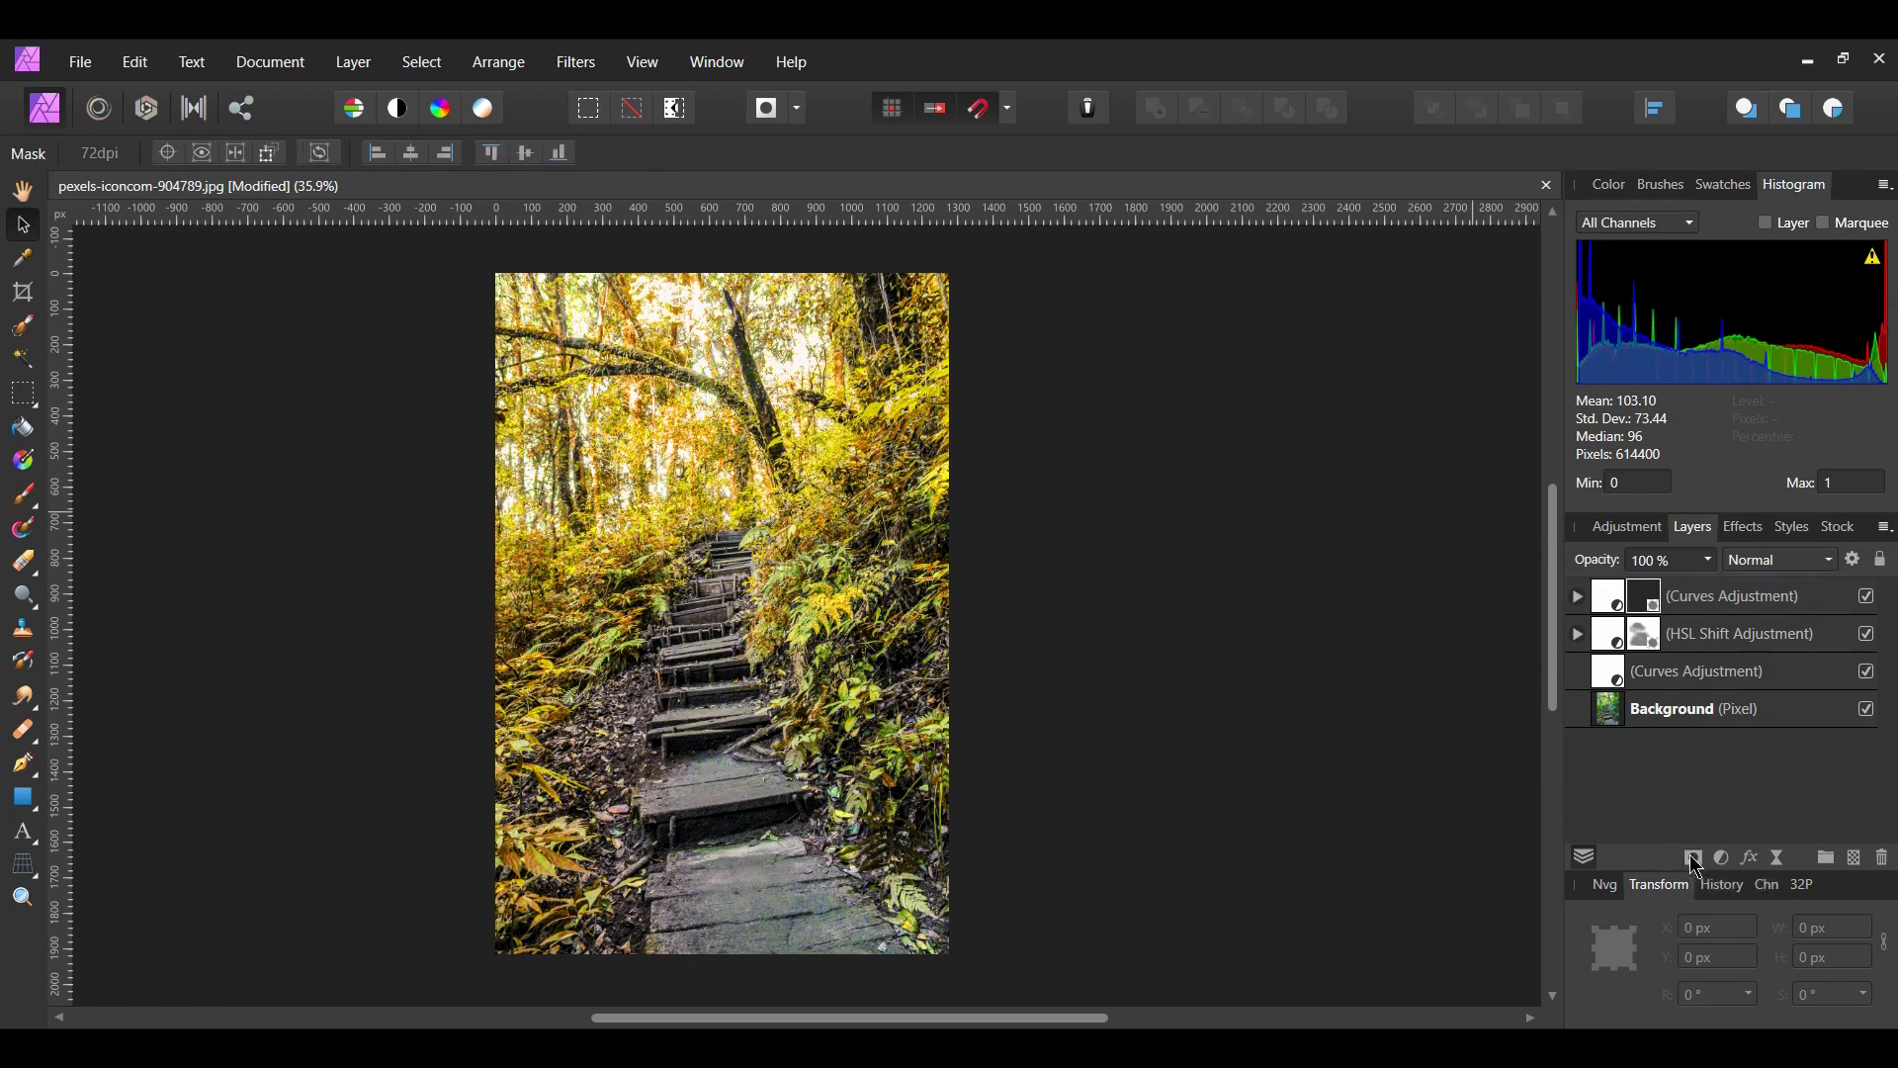
pyautogui.click(1578, 597)
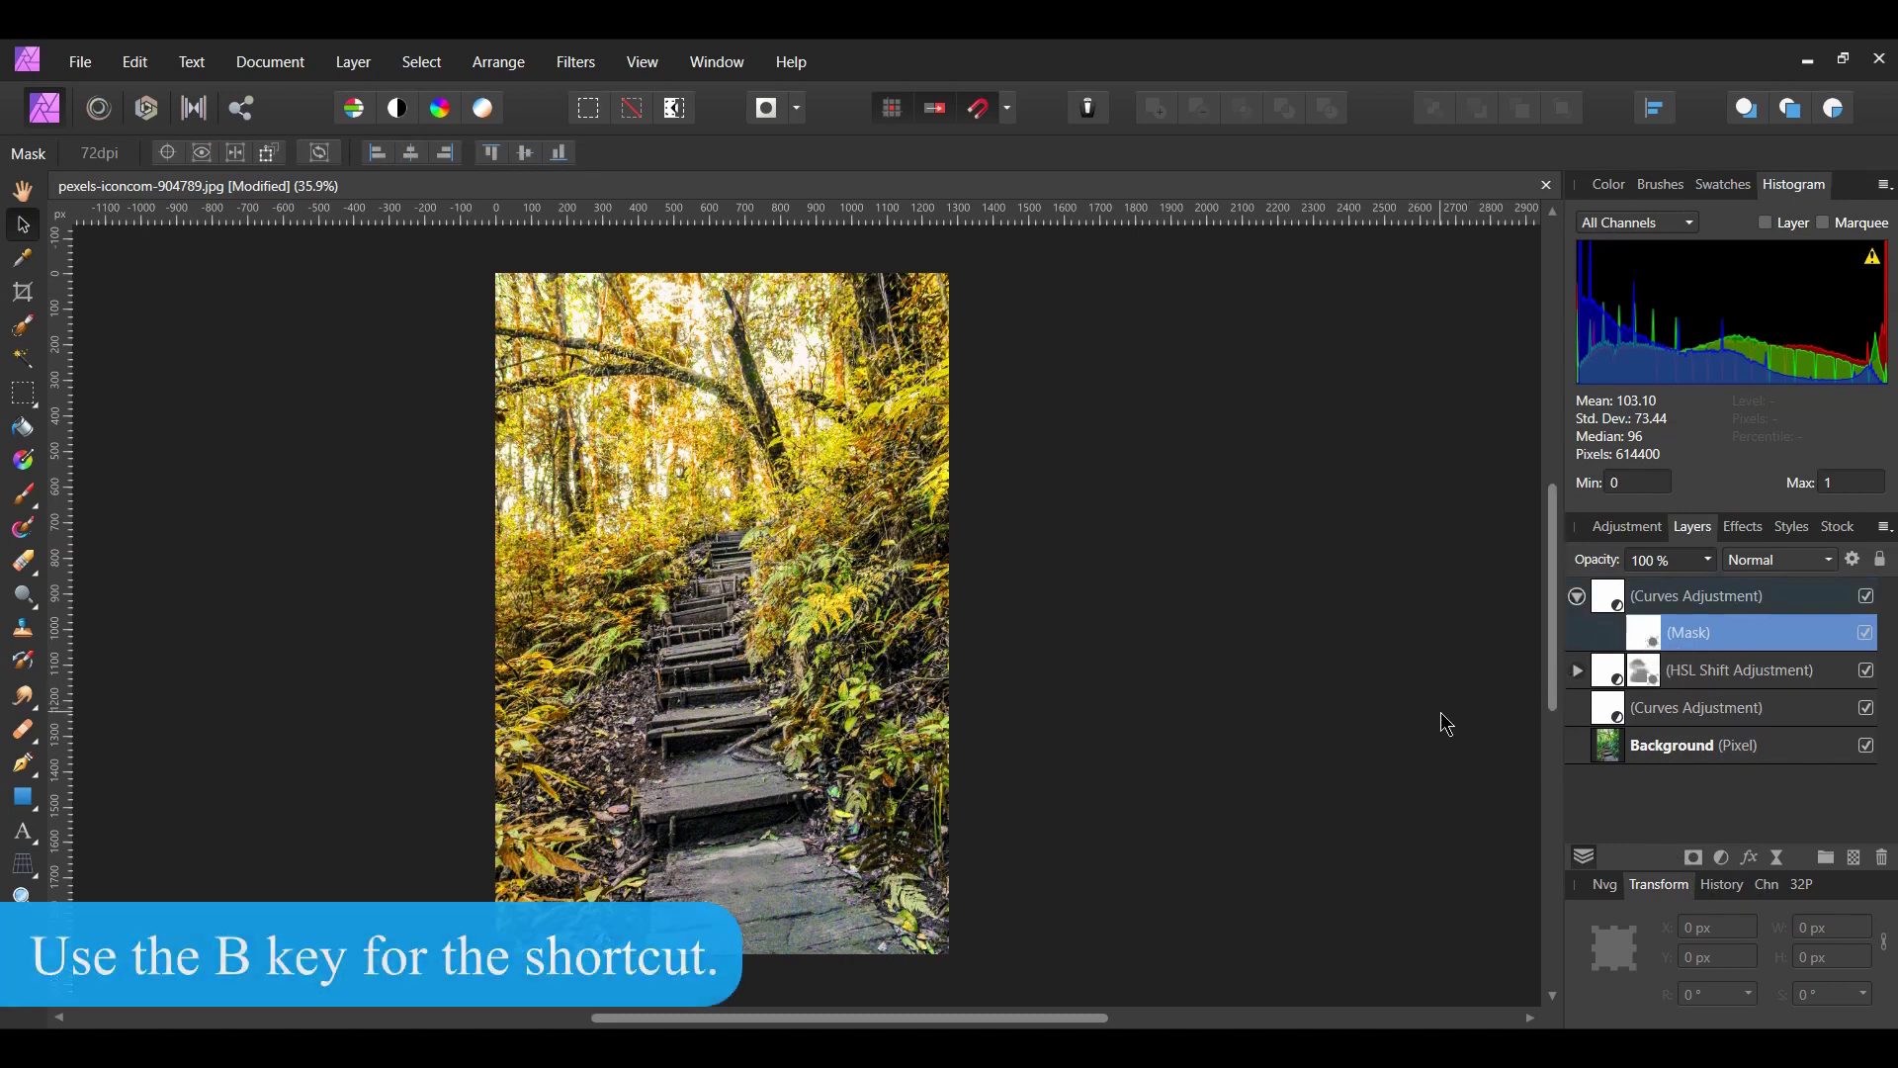
pyautogui.press('b')
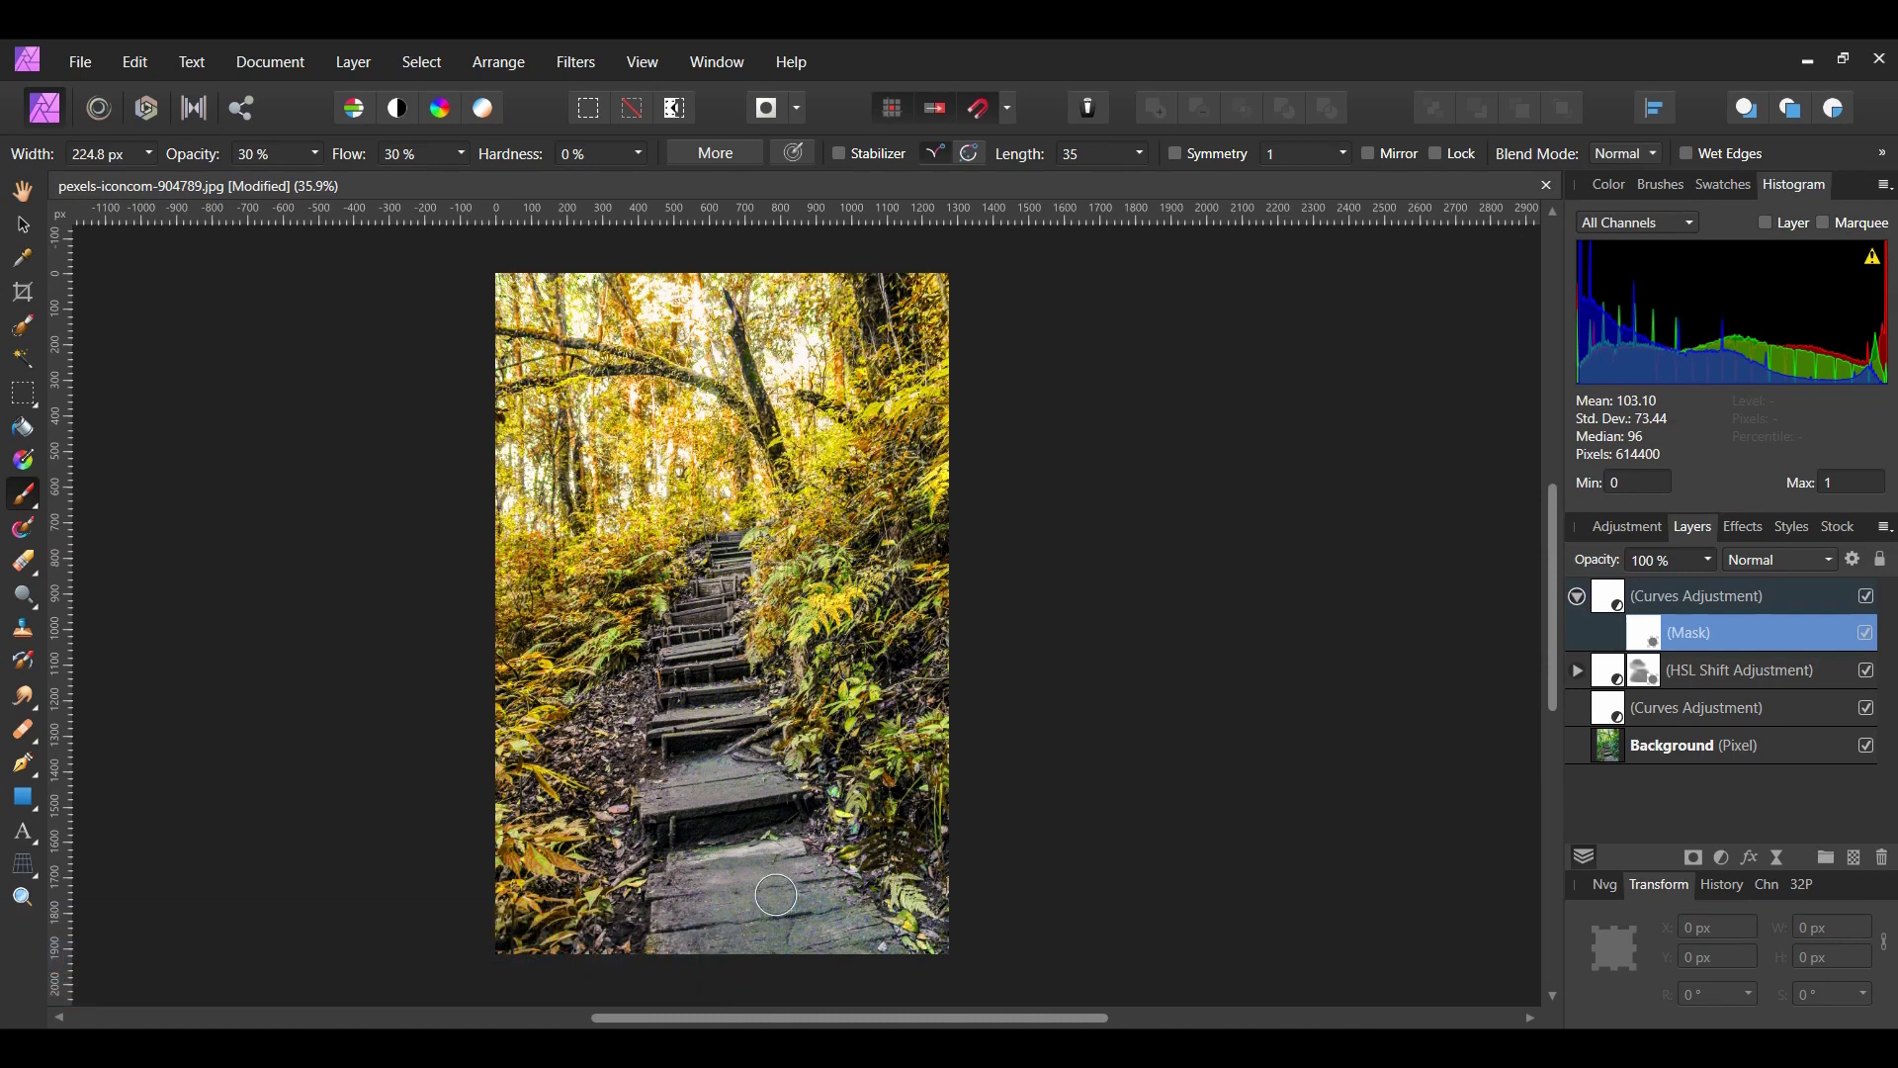
pyautogui.moveTo(840, 937)
pyautogui.mouseDown()
pyautogui.moveTo(799, 943)
pyautogui.moveTo(788, 896)
pyautogui.moveTo(726, 852)
pyautogui.mouseUp()
pyautogui.click(1577, 596)
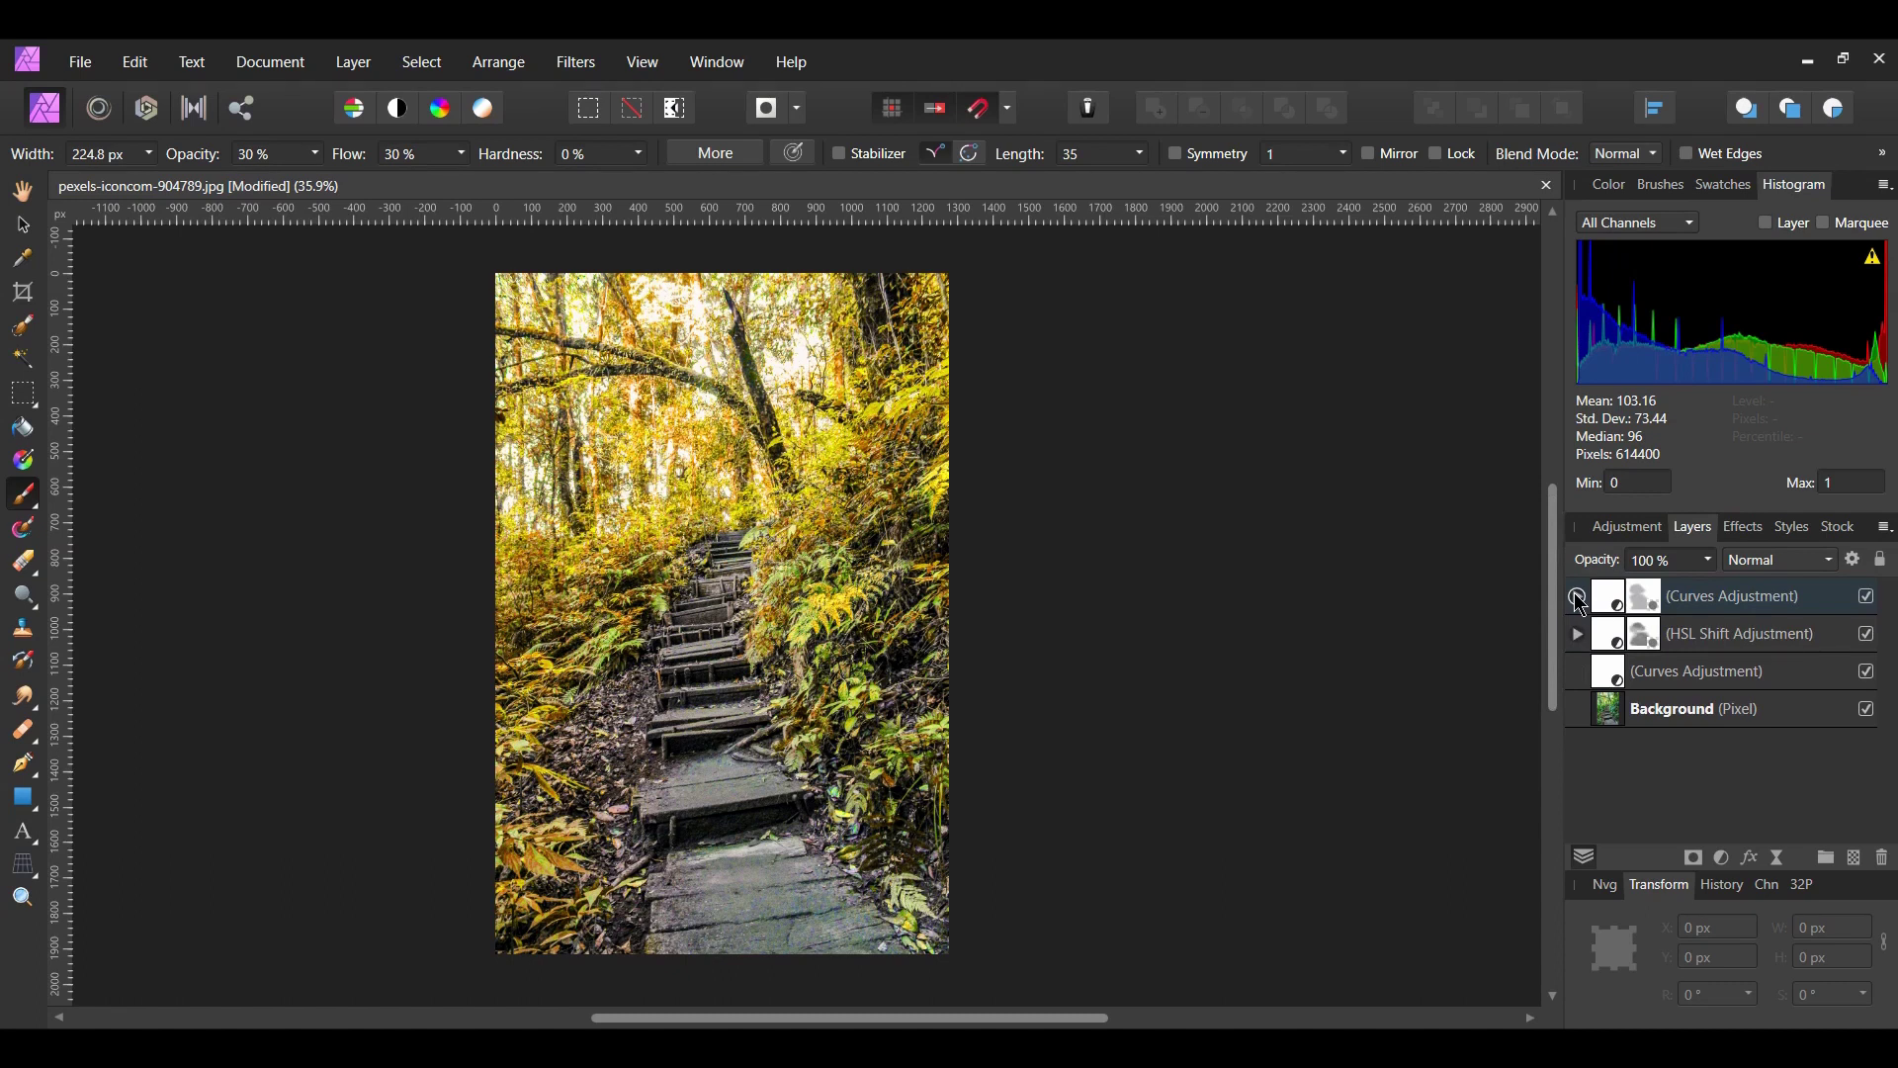
pyautogui.keyDown('shift'); pyautogui.click(1708, 671); pyautogui.keyUp('shift')
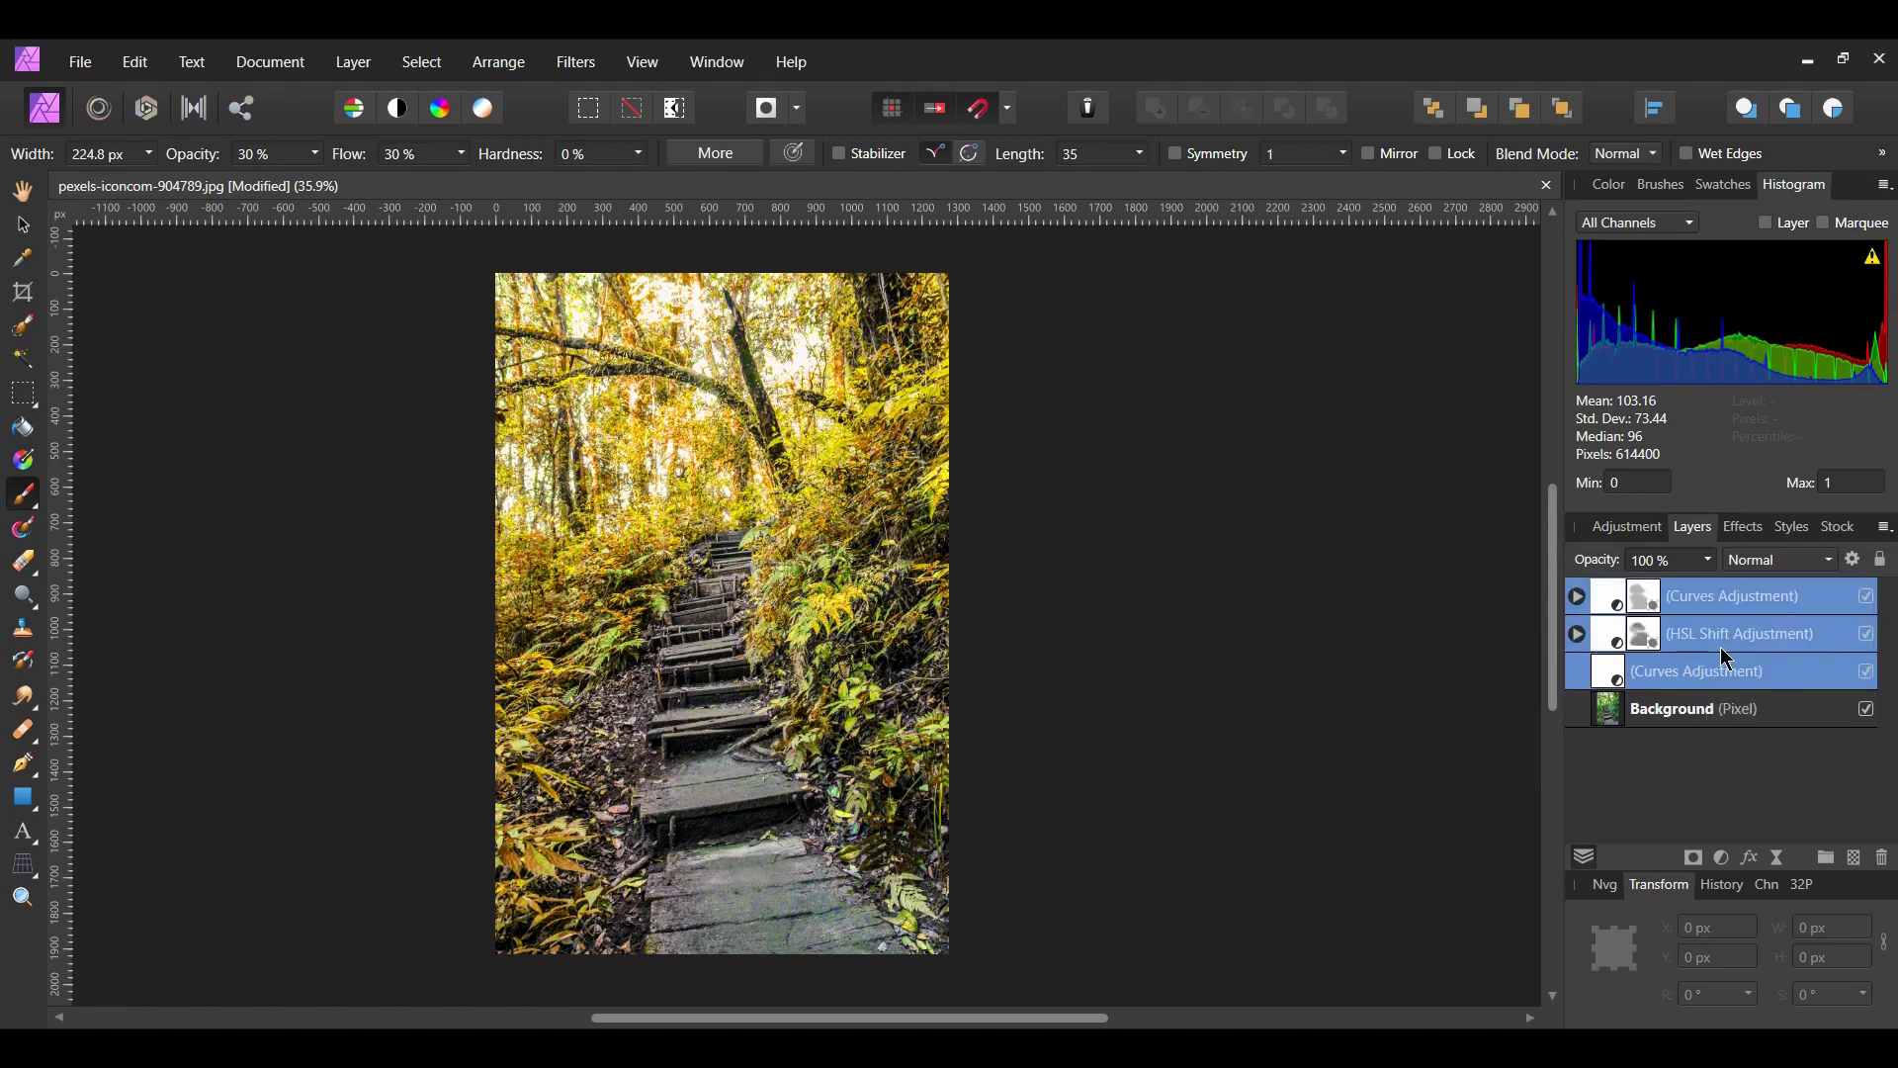
pyautogui.click(1868, 597)
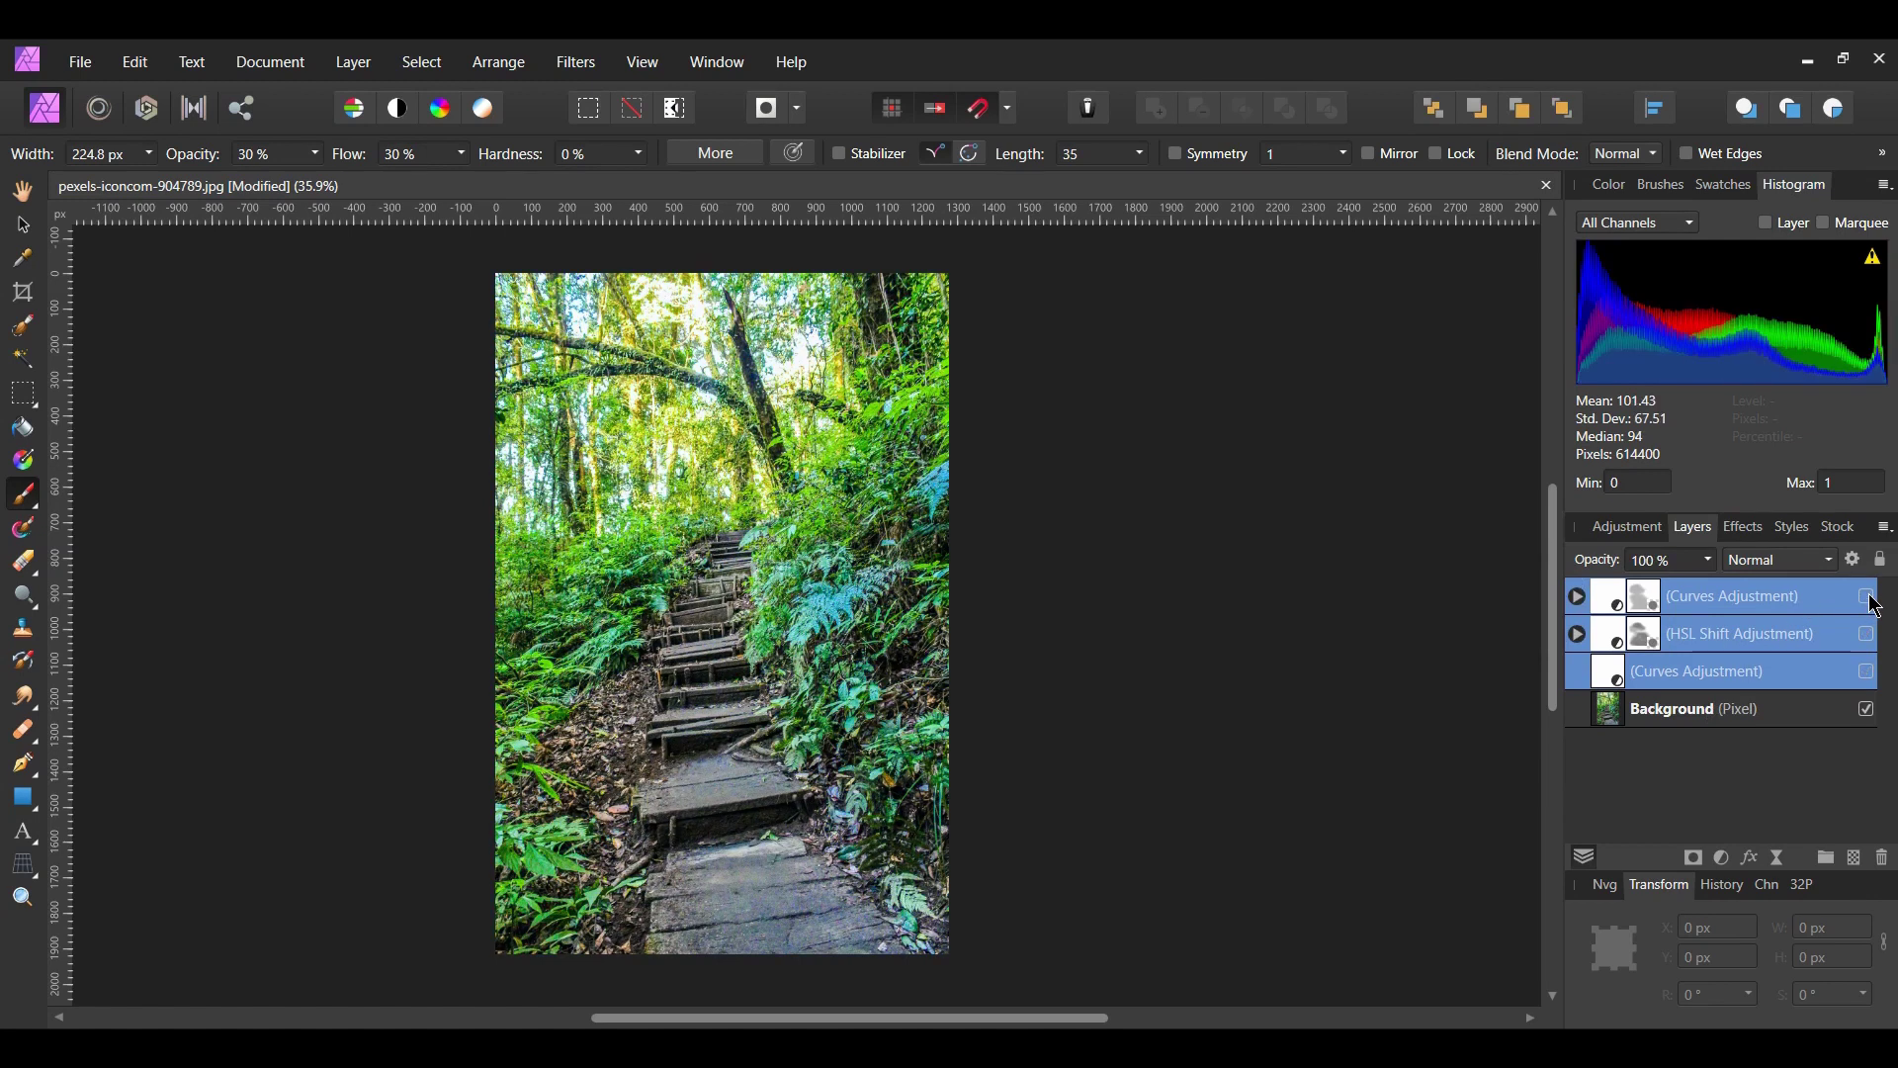
pyautogui.click(1869, 597)
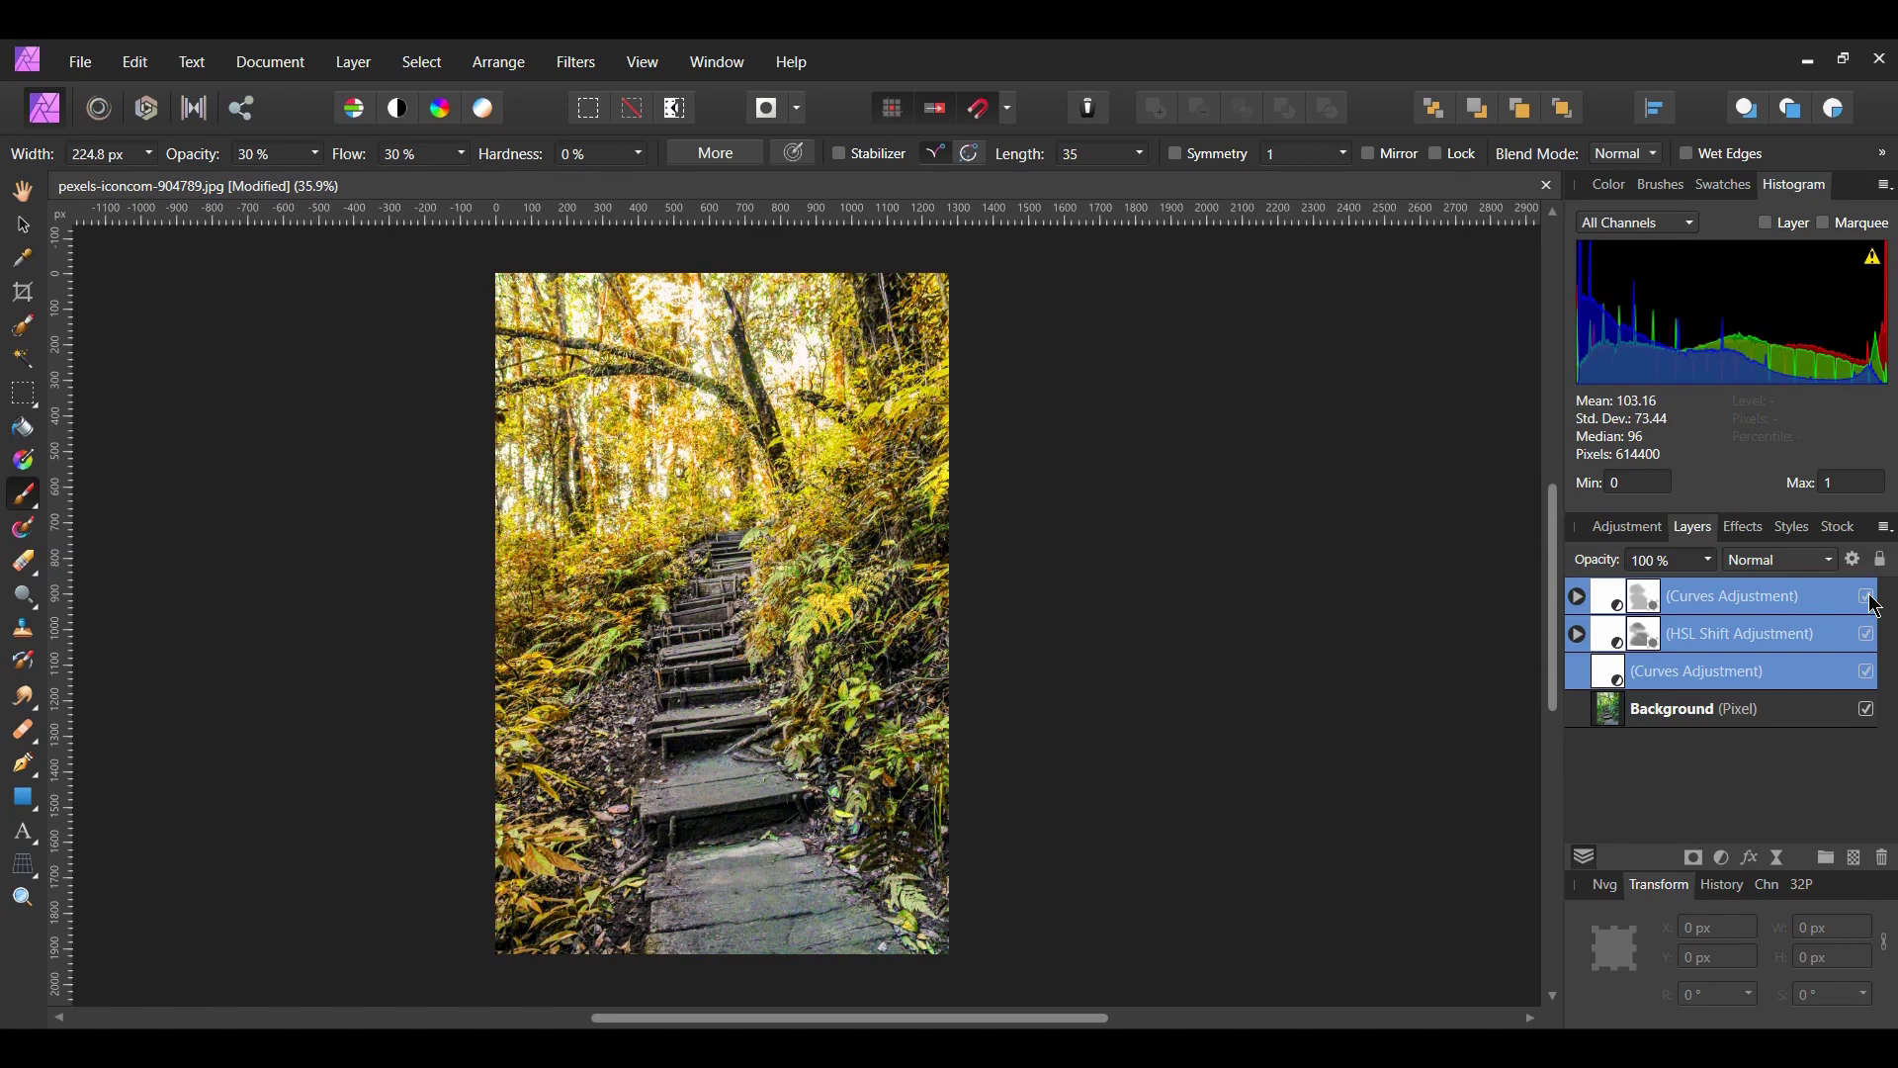